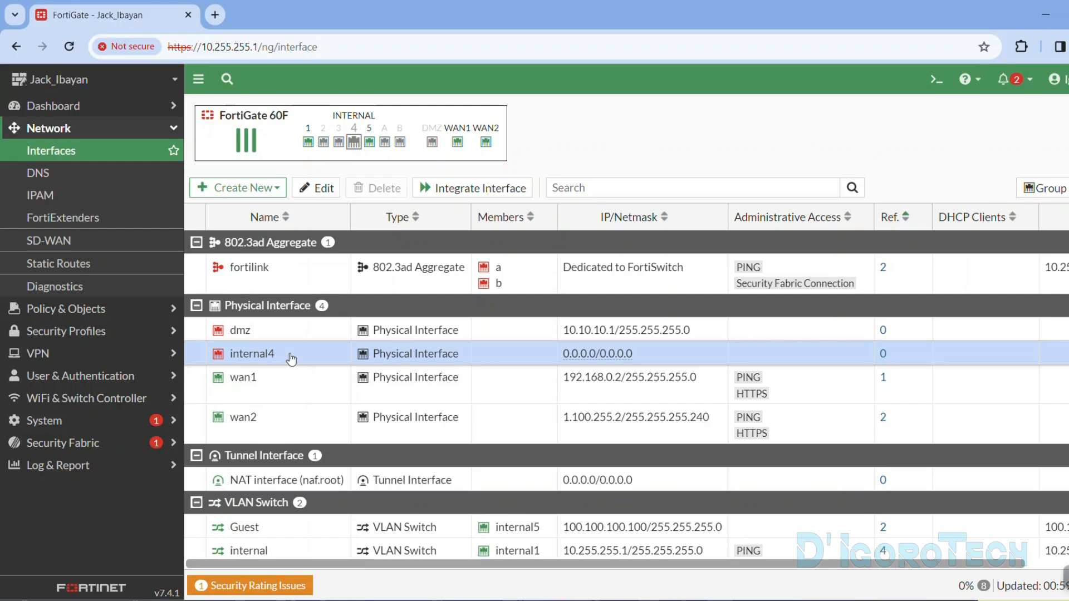
Step: Examine the addressing mode and IP settings of the wan1 and wan2 interfaces
double_click(640, 384)
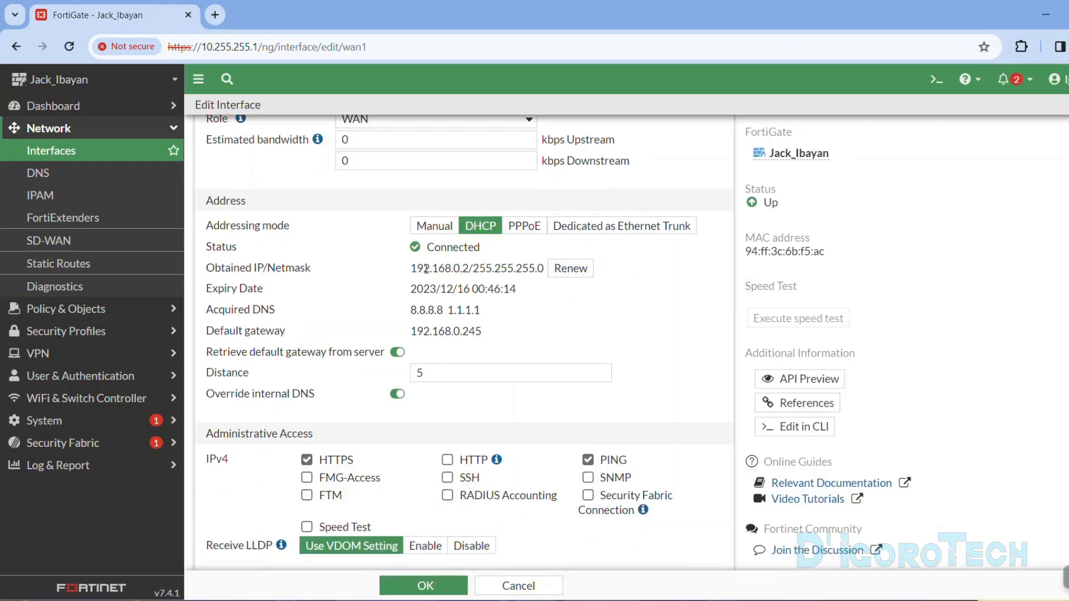
left_click_drag(413, 271, 460, 271)
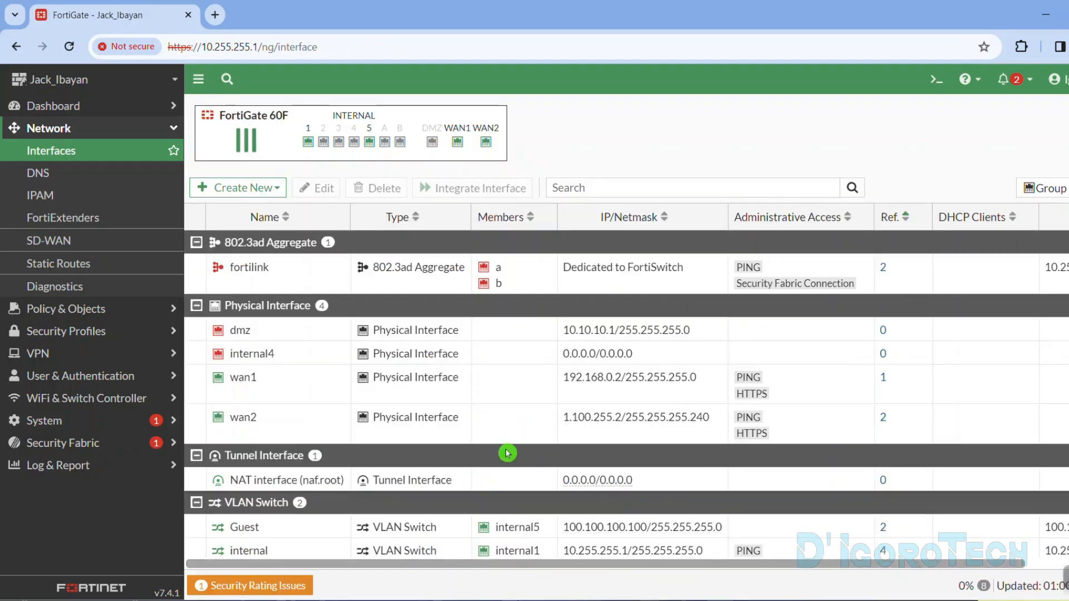
double_click(597, 432)
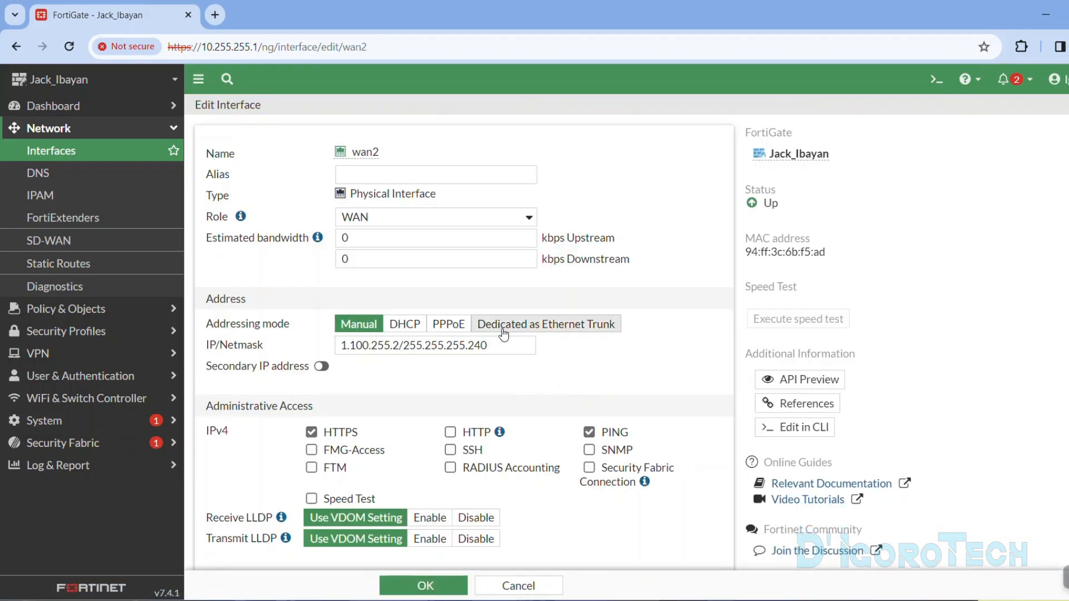
left_click_drag(399, 345, 321, 346)
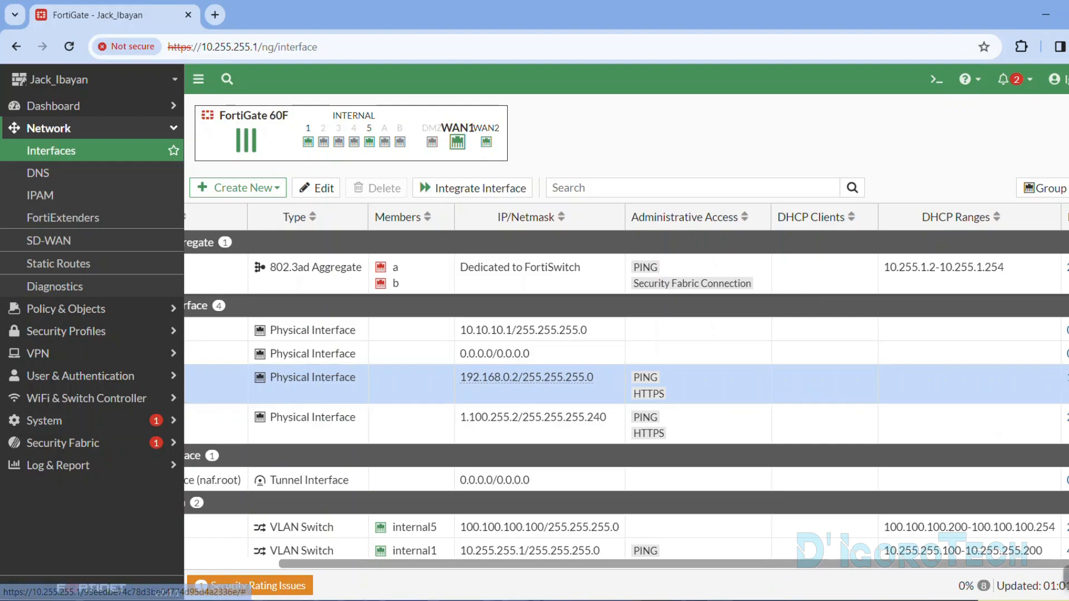
Step: Review which objects reference the wan1 and wan2 interfaces in the interface list
left_click_drag(737, 562, 593, 568)
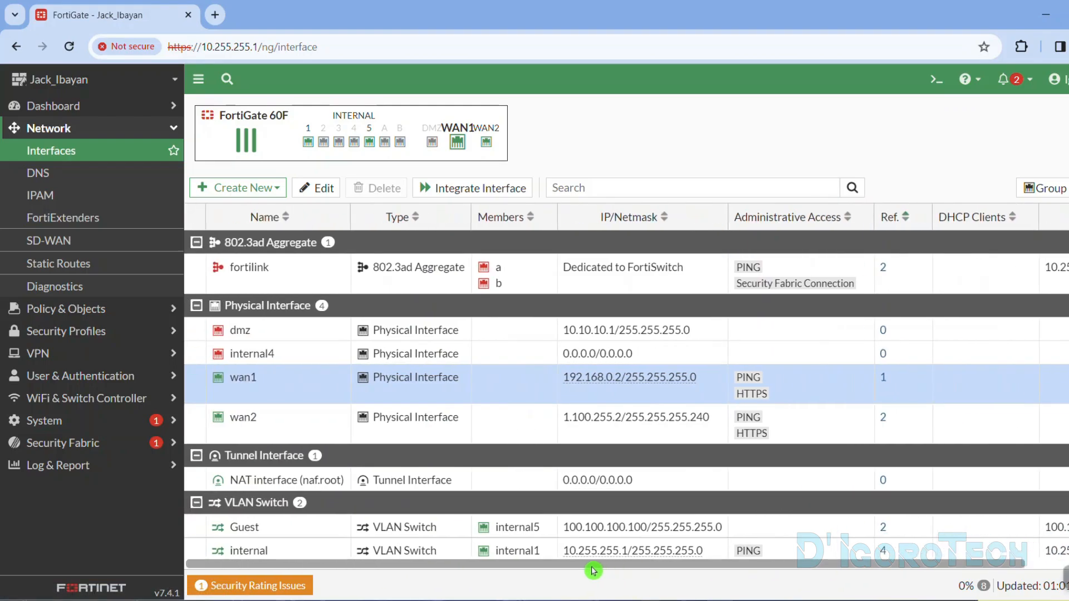
left_click(884, 379)
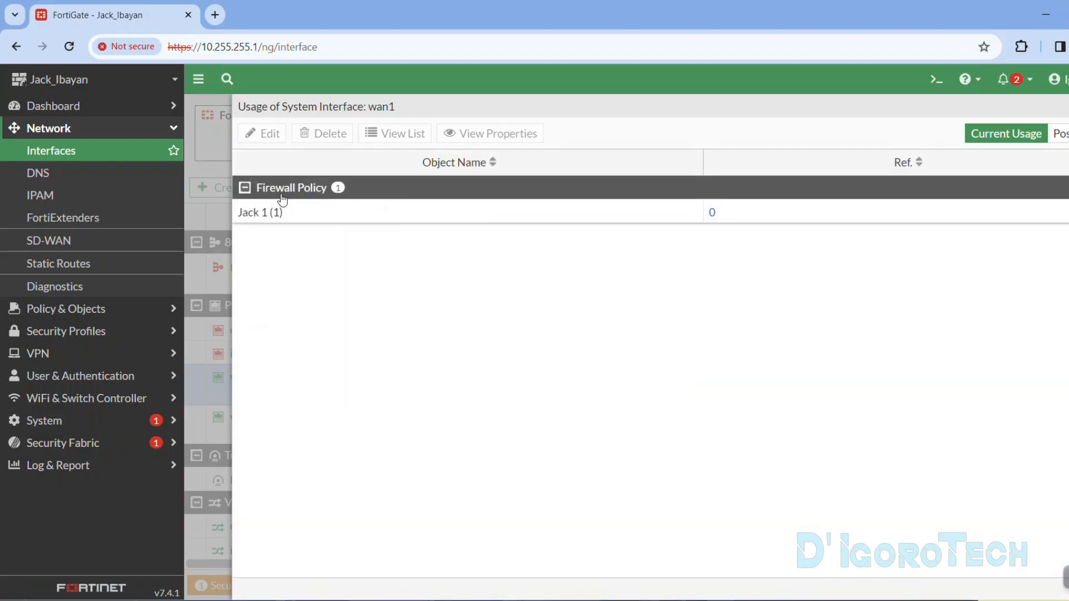
left_click(1047, 124)
left_click(1033, 288)
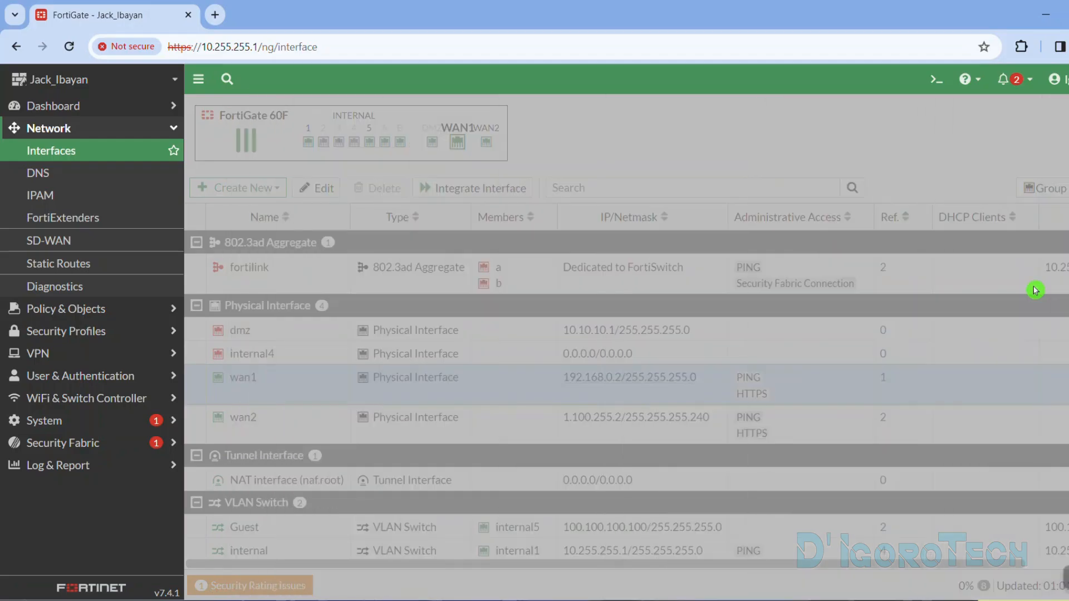
left_click(865, 410)
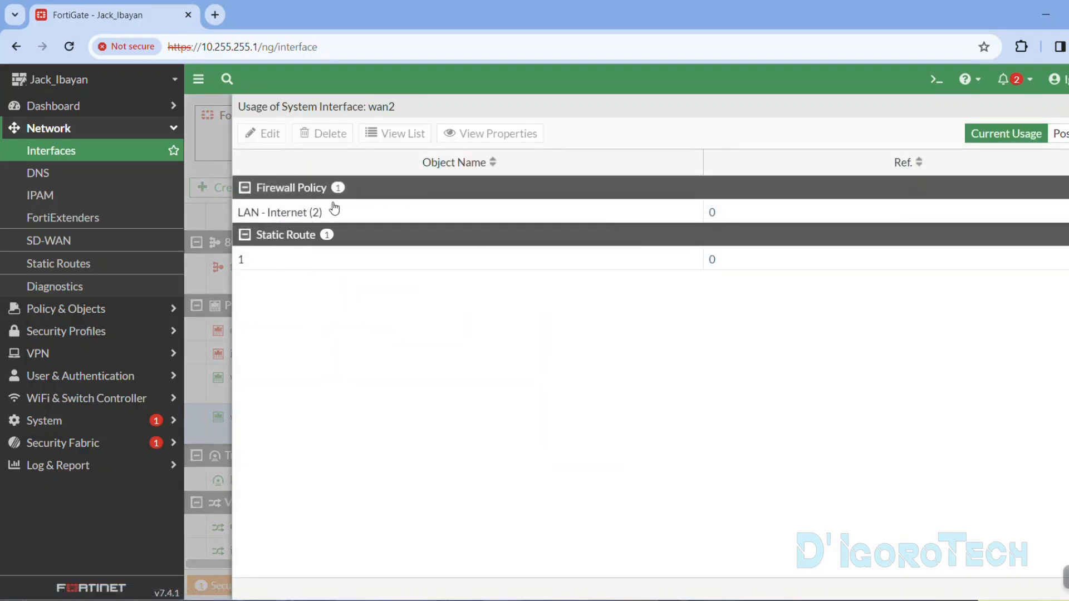
left_click(1063, 114)
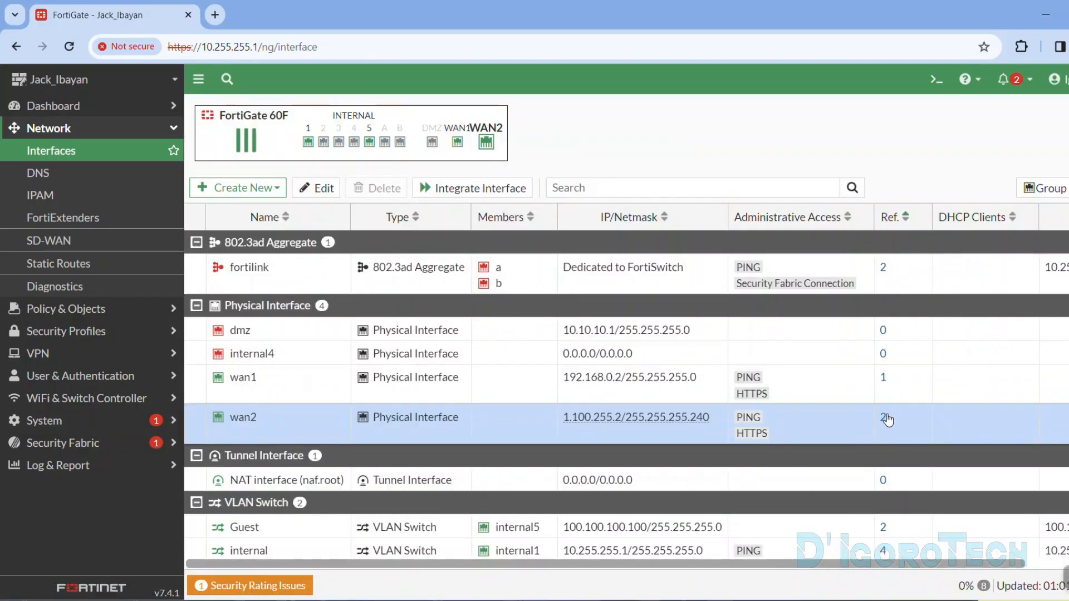
Step: Inspect the details and policy IDs of the firewall policies that reference wan1 and wan2
left_click(884, 380)
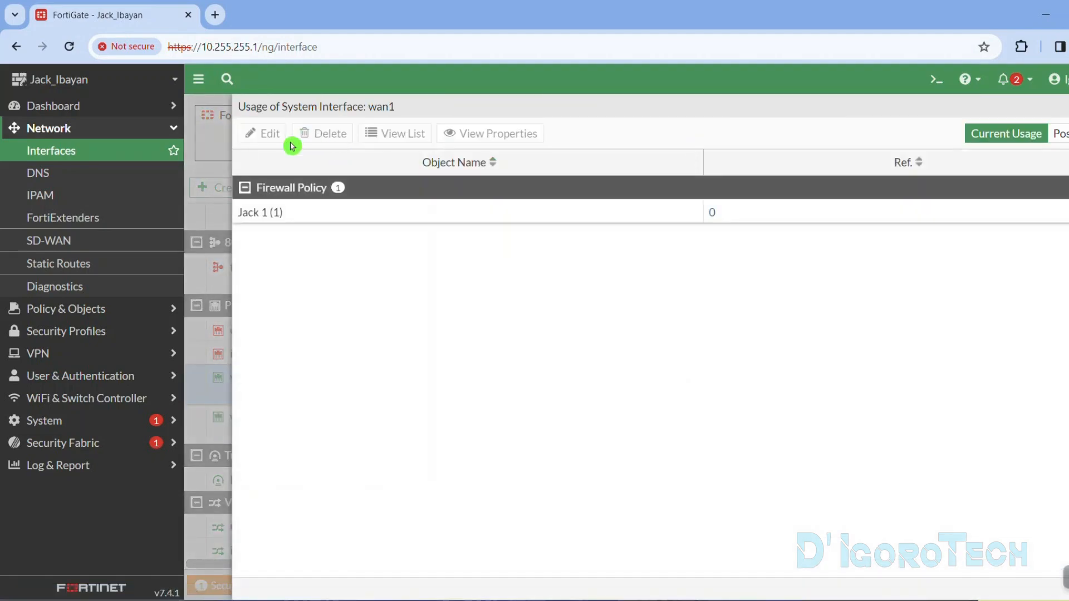
mouse_move(259, 218)
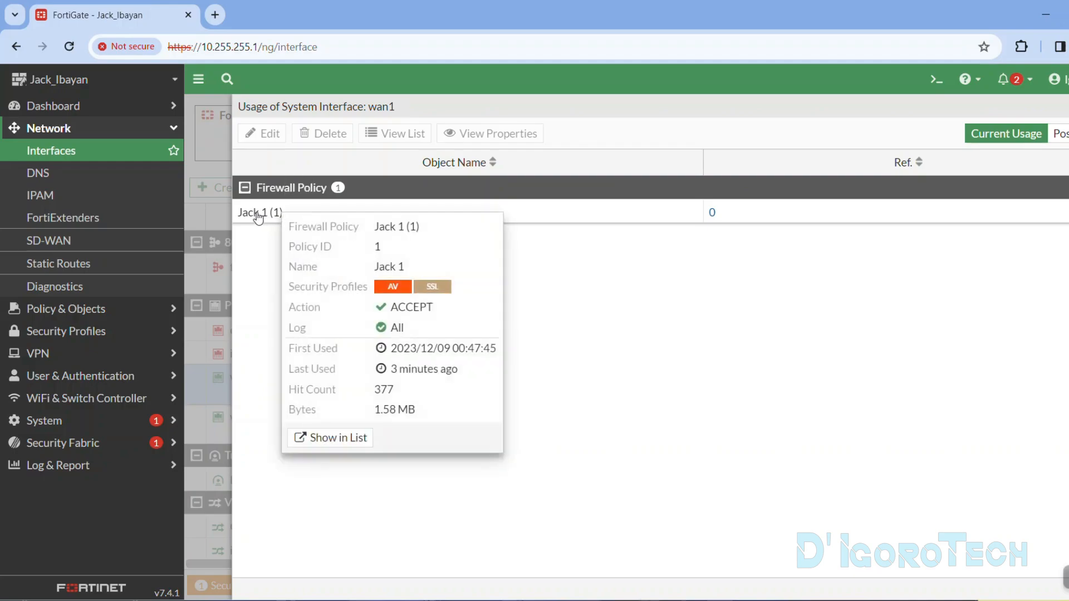
left_click_drag(352, 242, 404, 261)
left_click(375, 246)
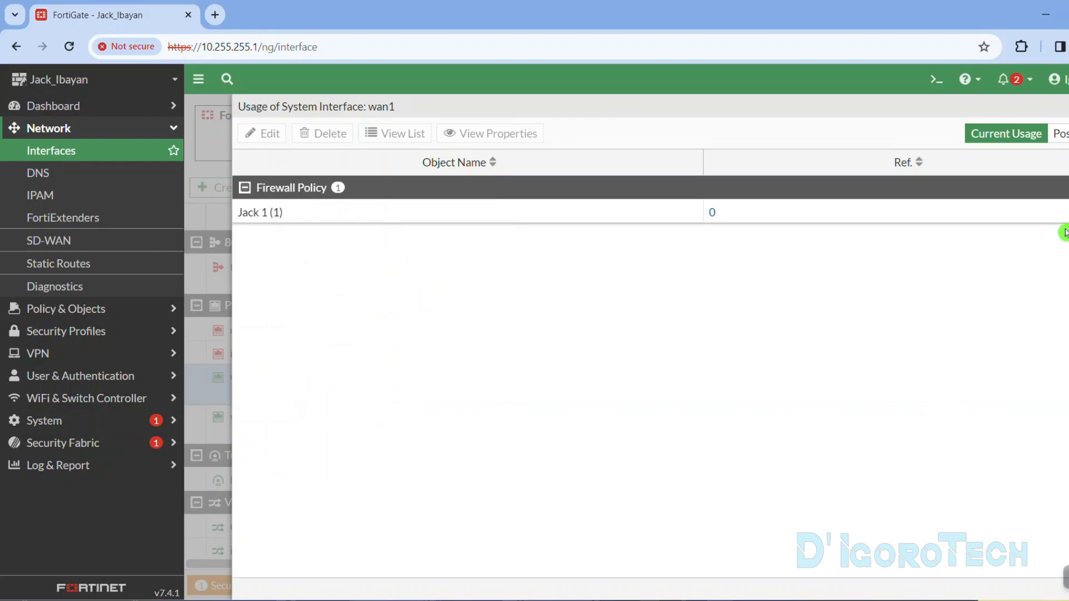
left_click(1067, 107)
left_click(882, 418)
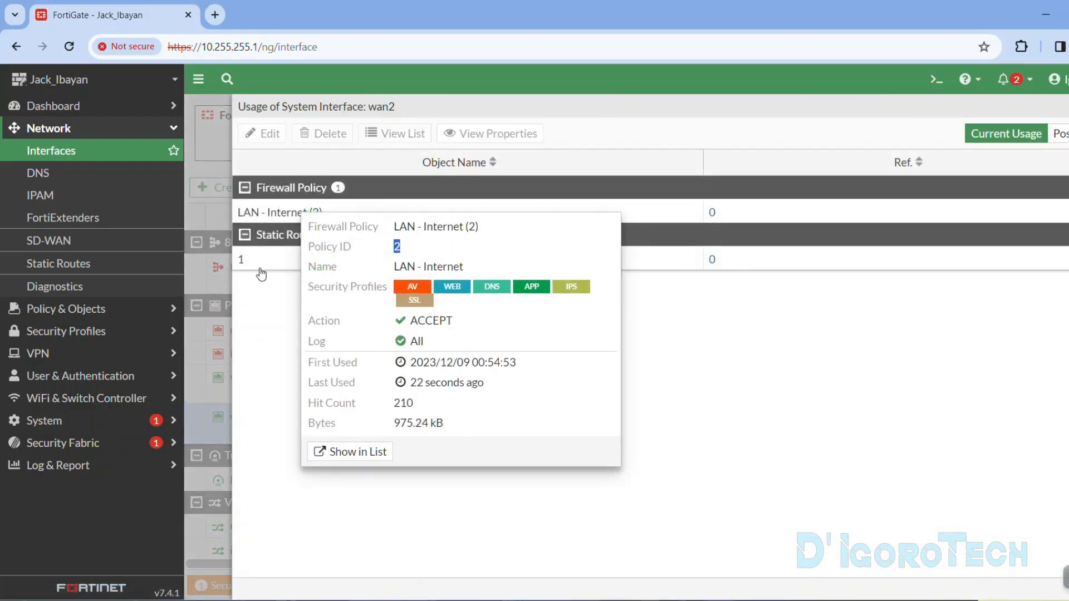
left_click(264, 268)
Step: Open the Firewall Policy page in a new browser tab and examine the policies going out through wan1 and wan2
left_click(79, 308)
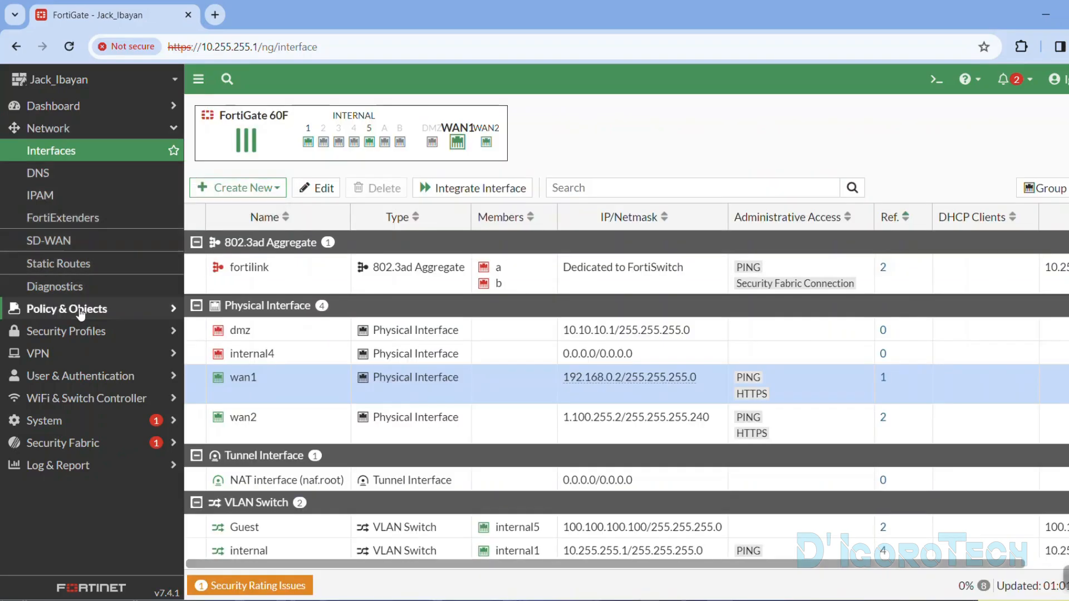
right_click(74, 175)
left_click(127, 188)
left_click(351, 16)
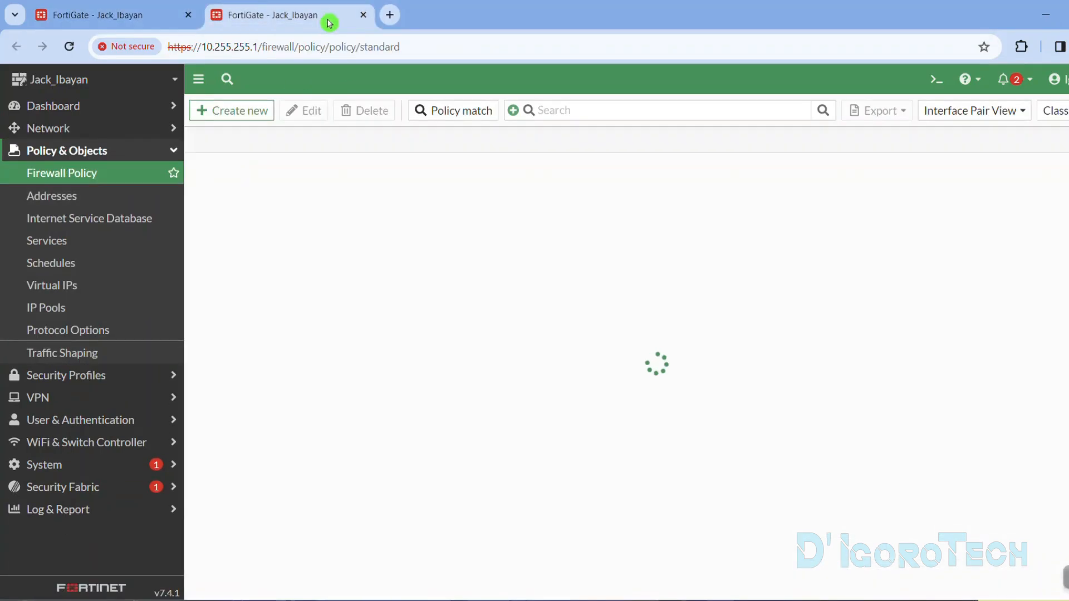
left_click(285, 192)
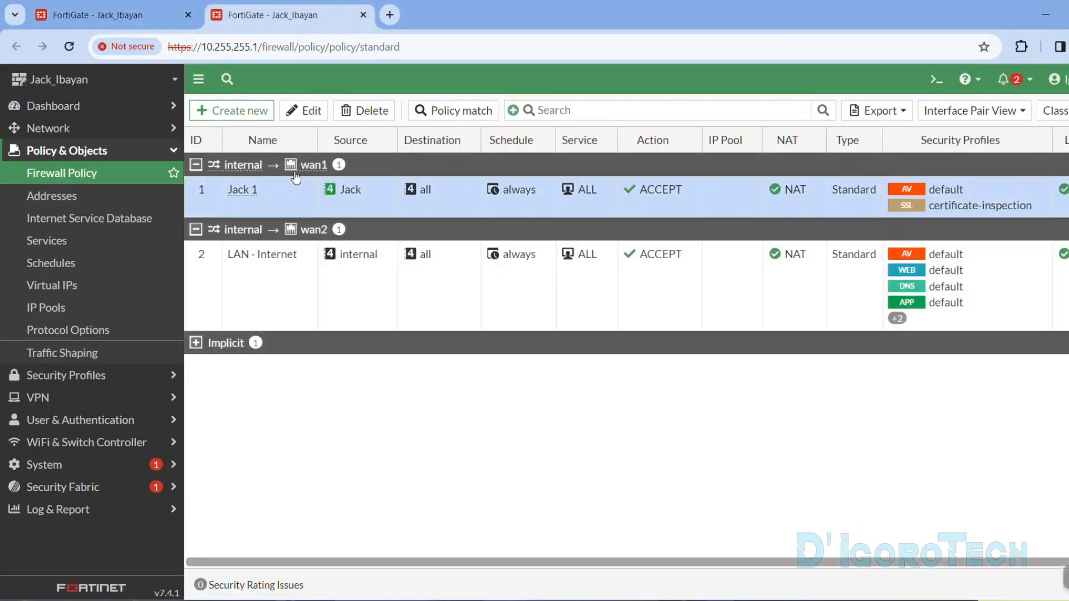
mouse_move(311, 168)
mouse_move(319, 237)
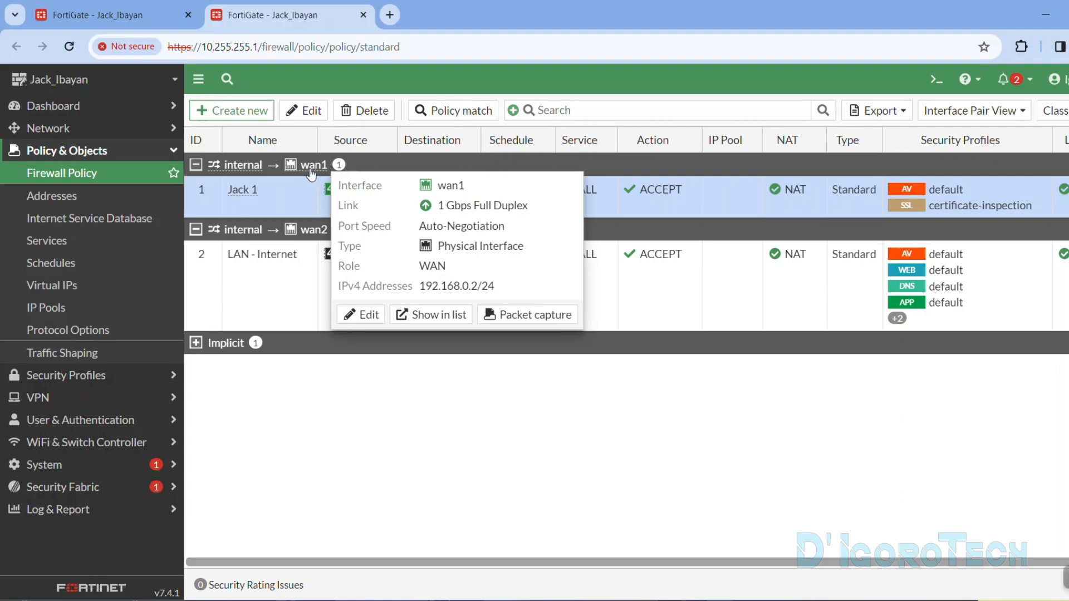
Step: Change the outgoing interface of the internal-to-wan1 policy to dmz and save the policy
double_click(289, 200)
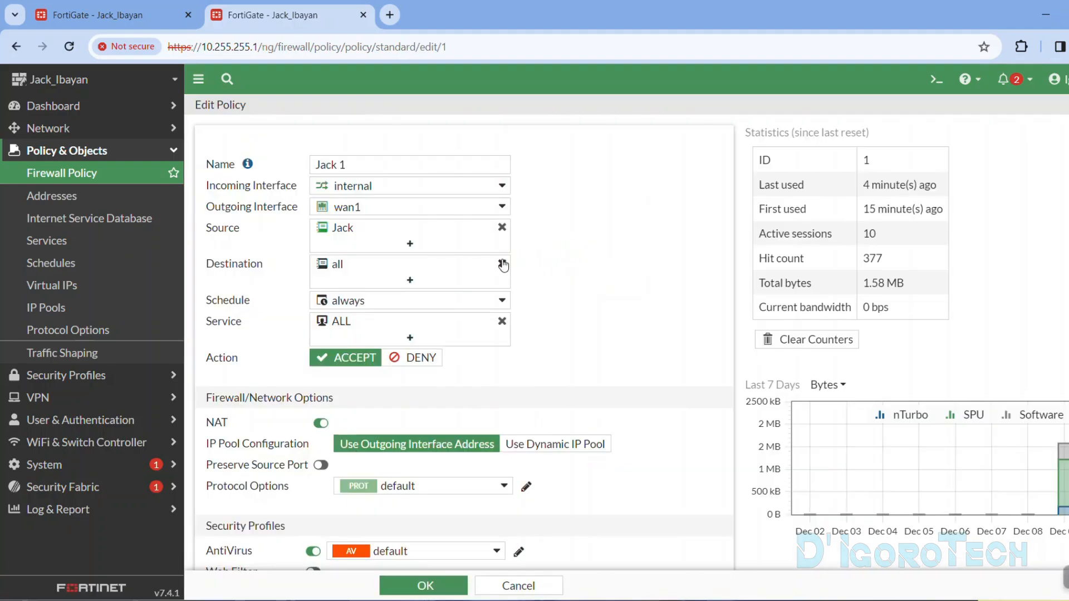
left_click(378, 210)
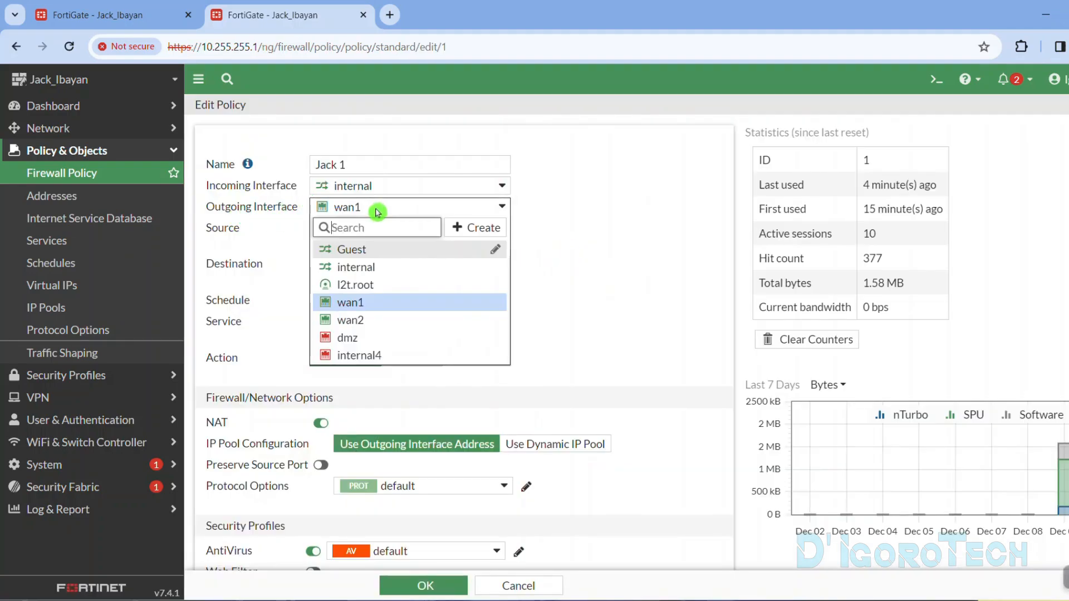
left_click(363, 341)
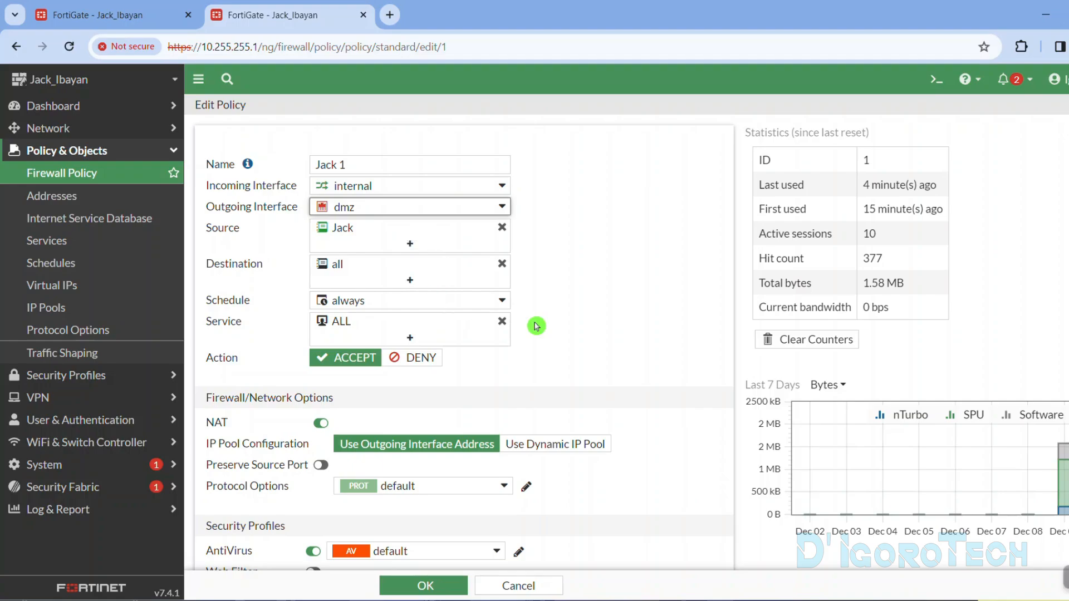
left_click(439, 587)
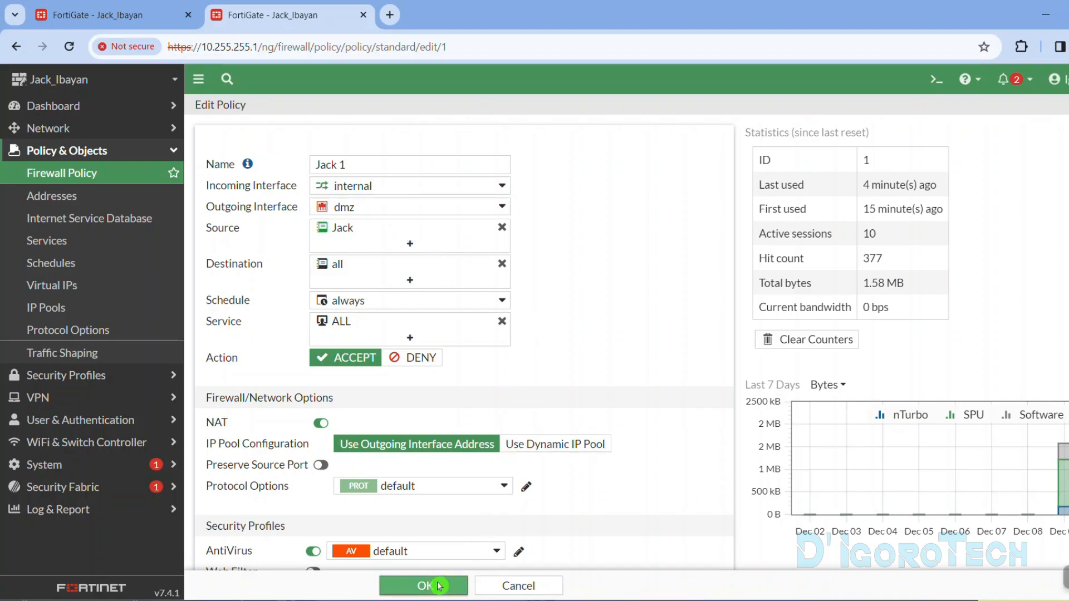
Step: Return to the first browser tab, reload the Interfaces page and recheck the references of wan1 and wan2
left_click(148, 17)
left_click(66, 155)
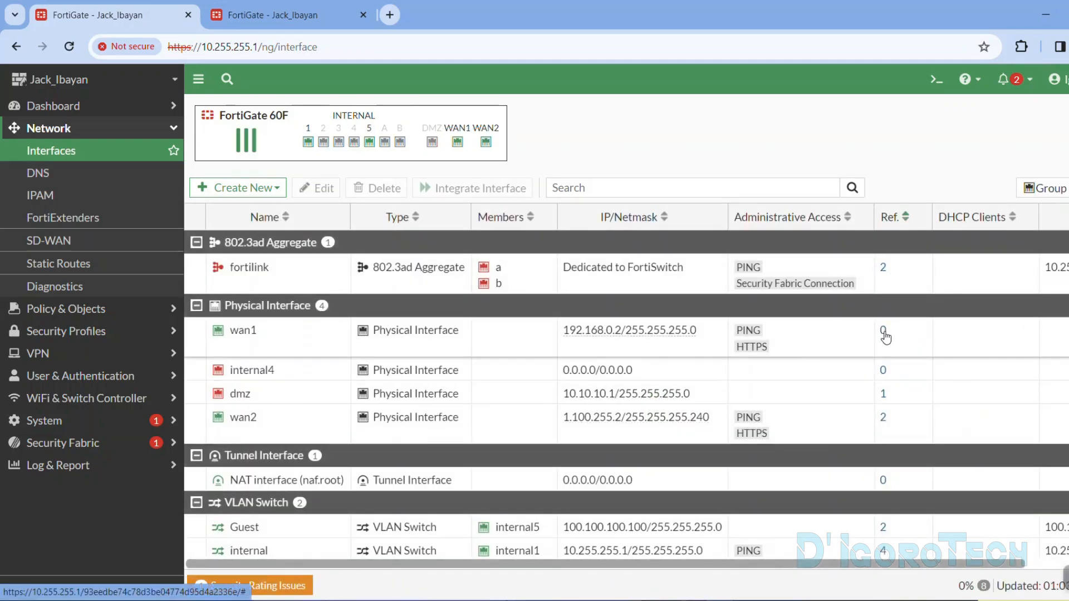
left_click(885, 331)
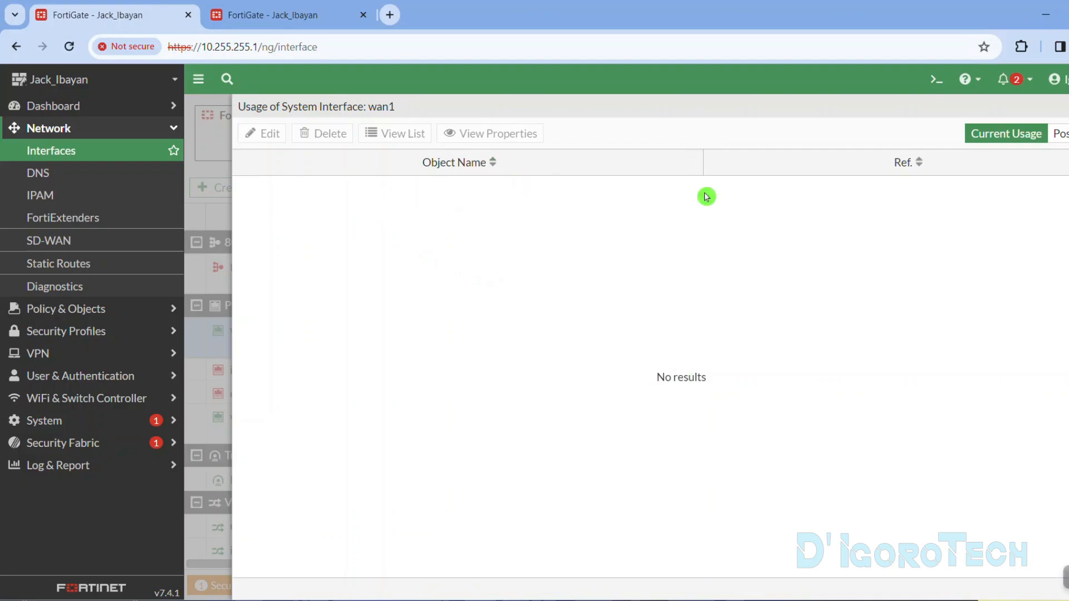
left_click(1068, 107)
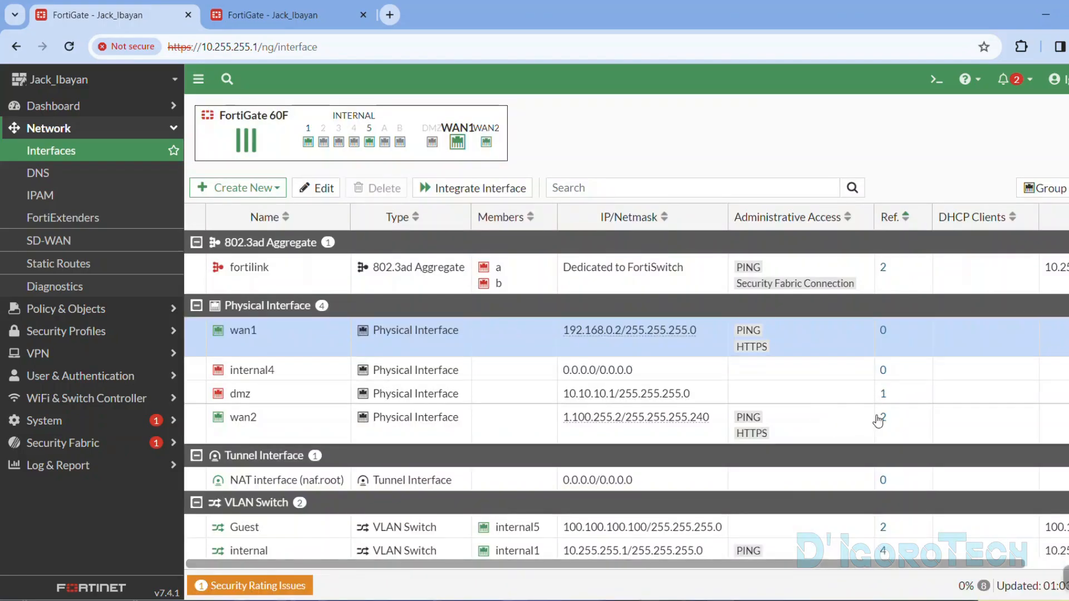
left_click(884, 419)
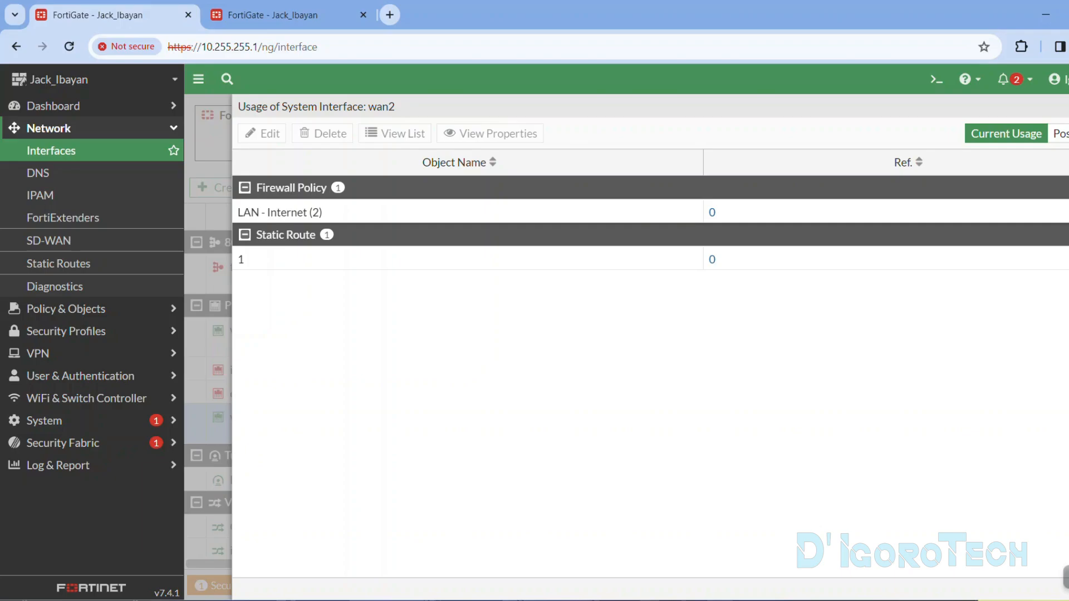
left_click(1068, 107)
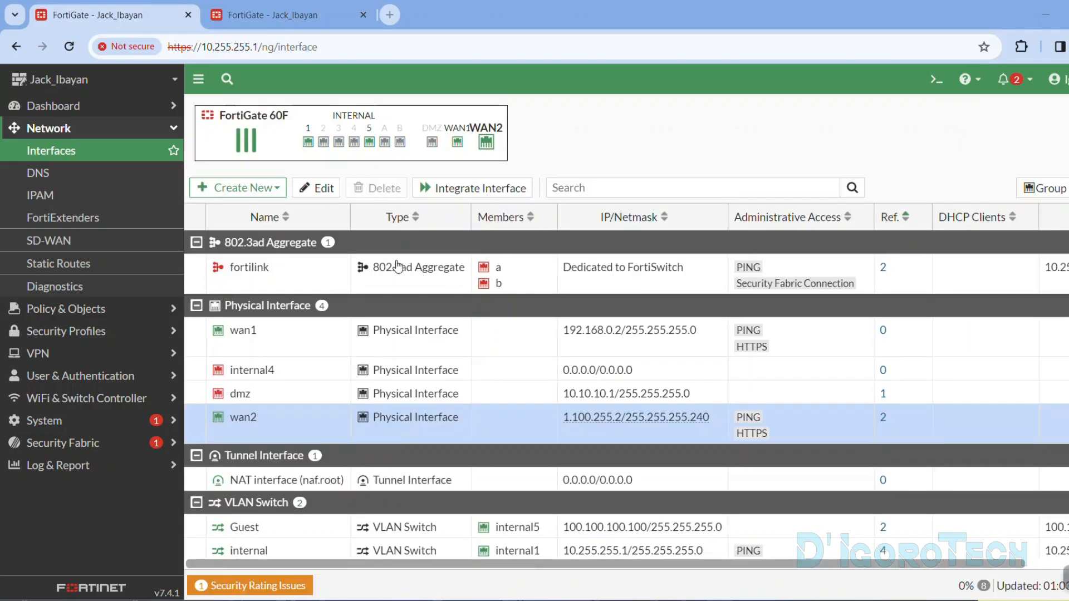
Step: Open the SD-WAN zones page and check the link status of the virtual-wan-link zone
left_click(83, 243)
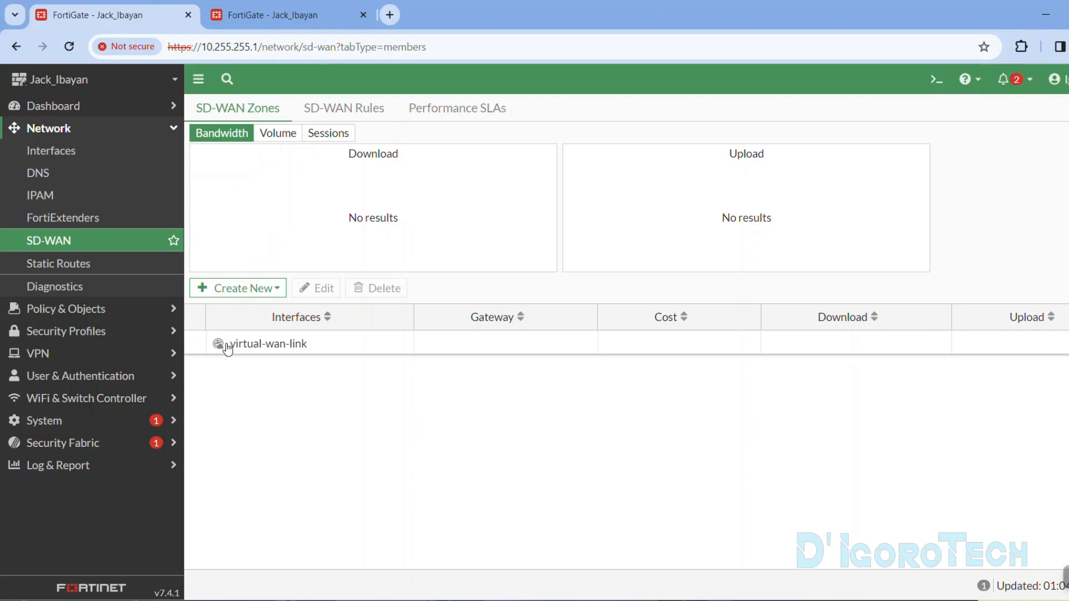
mouse_move(218, 345)
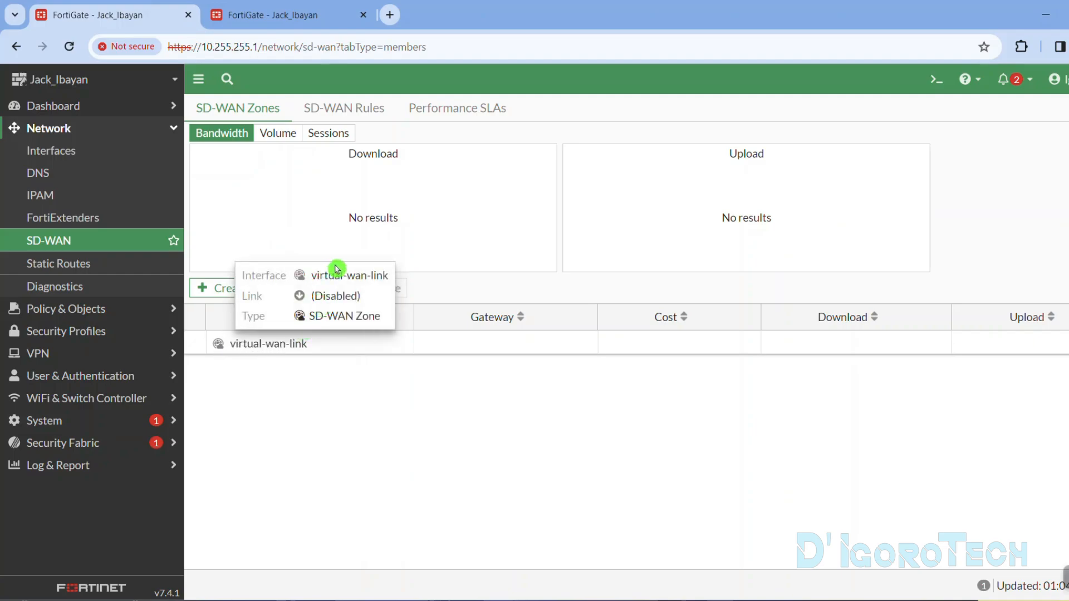
left_click_drag(313, 300, 361, 301)
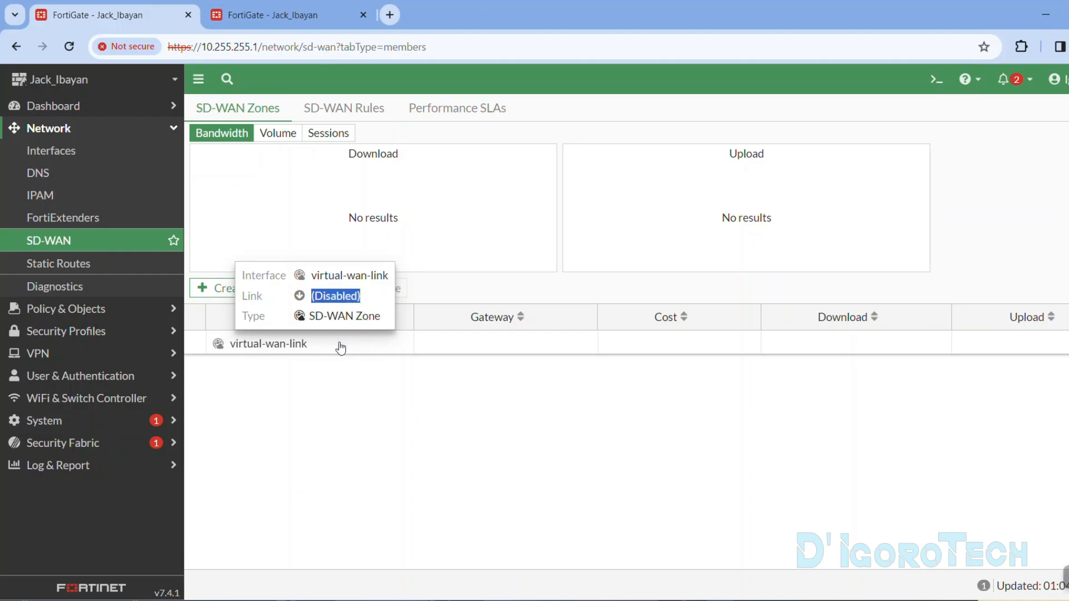
left_click(316, 348)
mouse_move(219, 348)
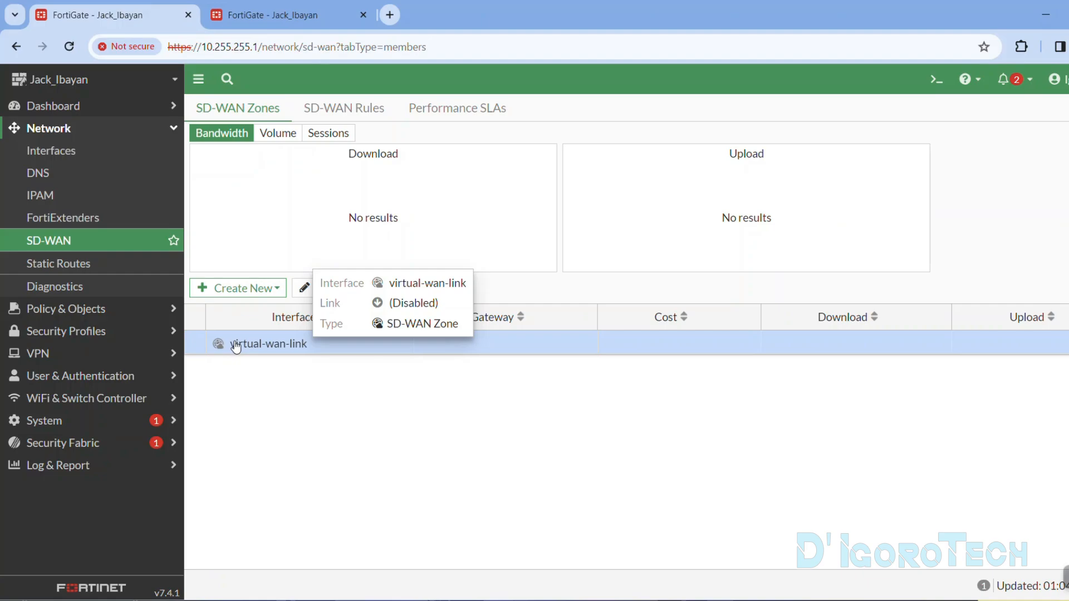
Step: Create a new SD-WAN member in the virtual-wan-link zone and select wan1 as its interface
left_click(238, 287)
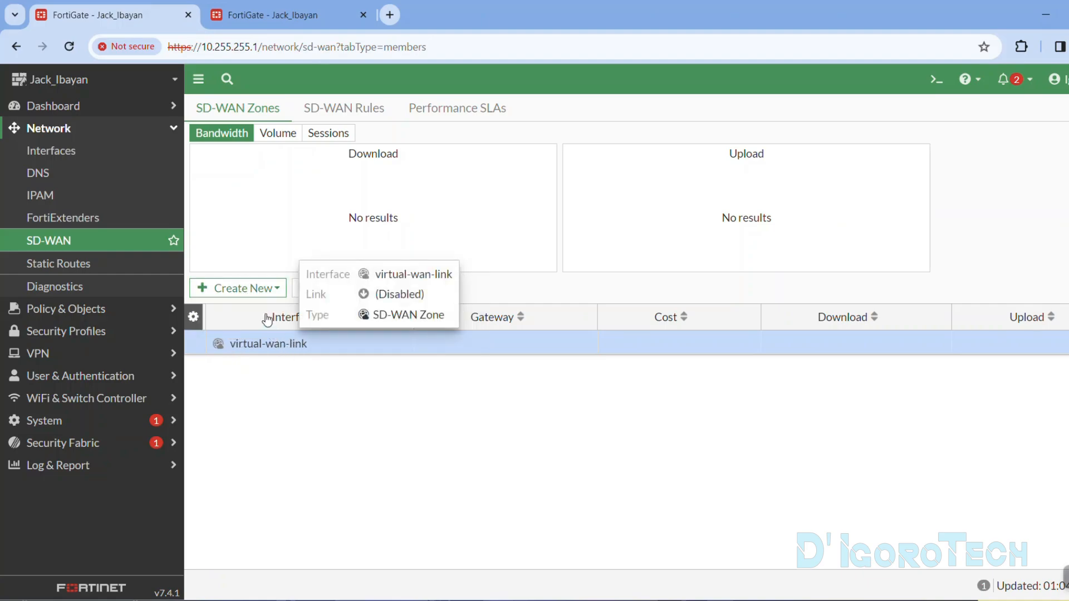
left_click(251, 290)
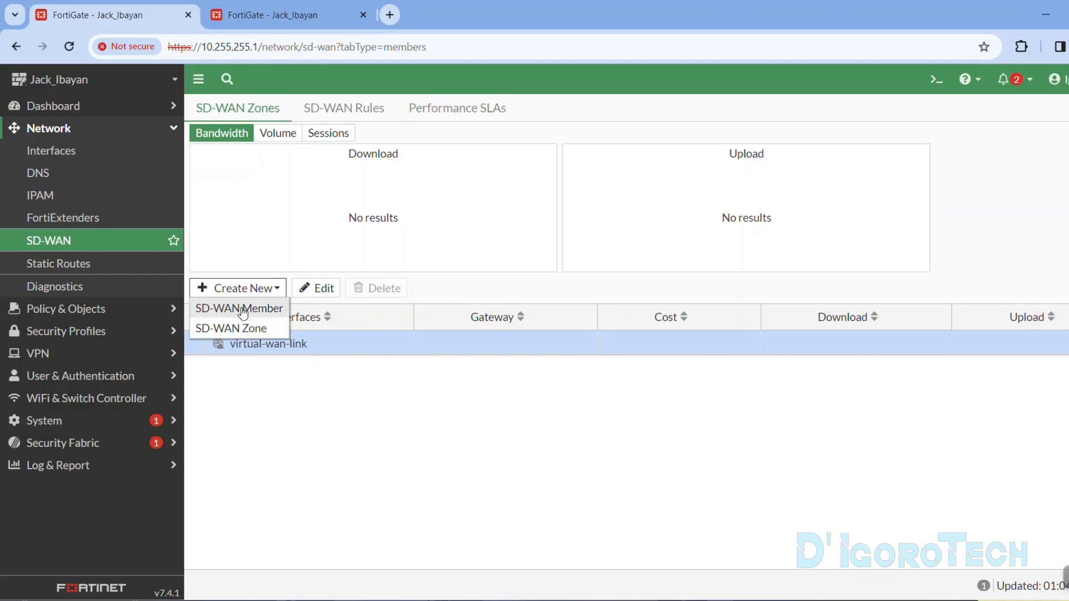
left_click(244, 310)
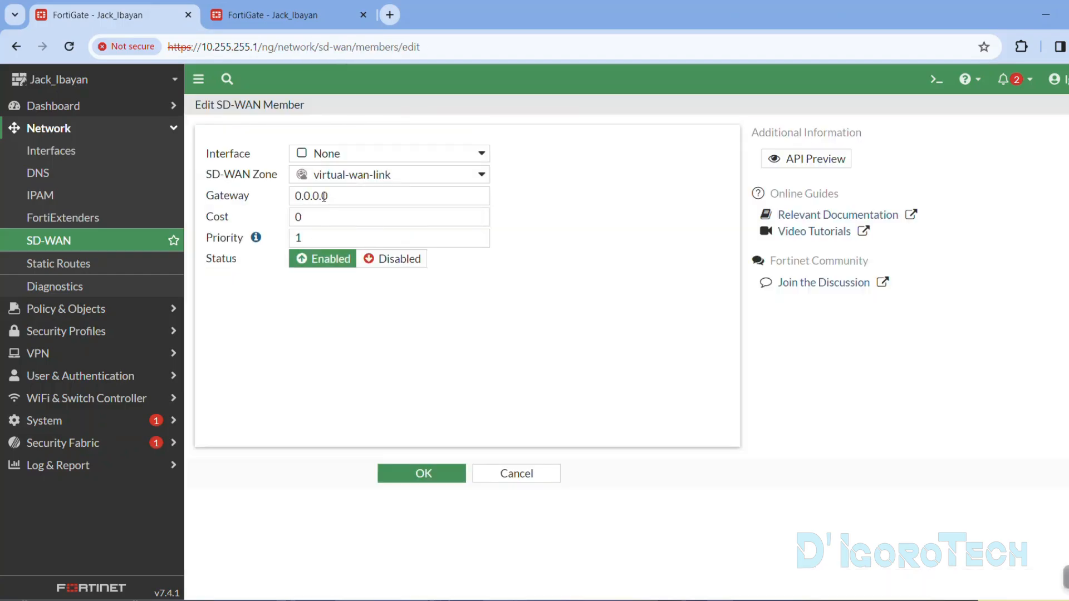
left_click(329, 155)
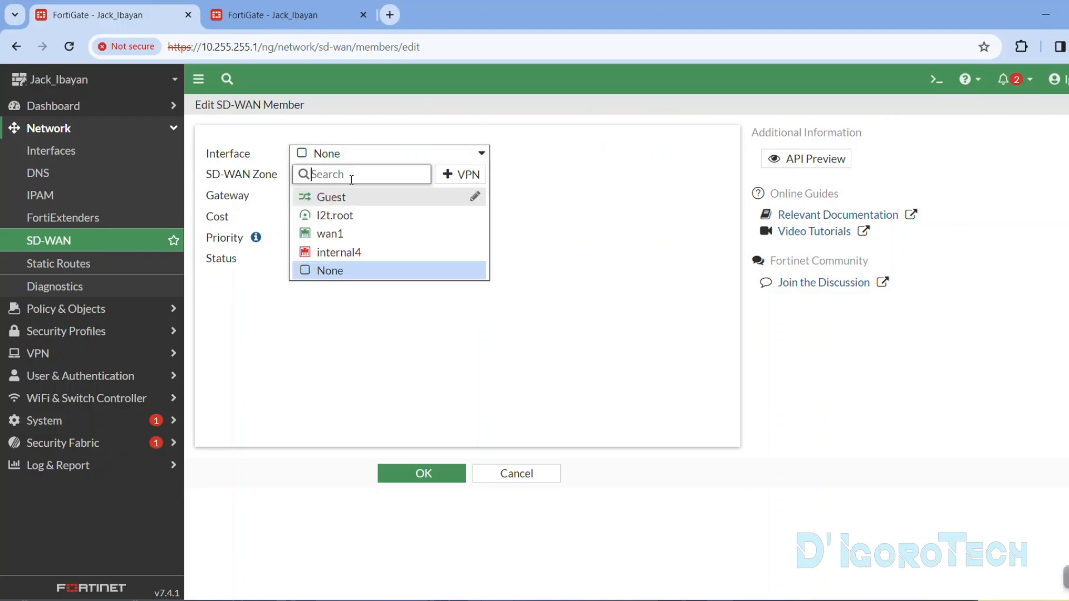
mouse_move(330, 239)
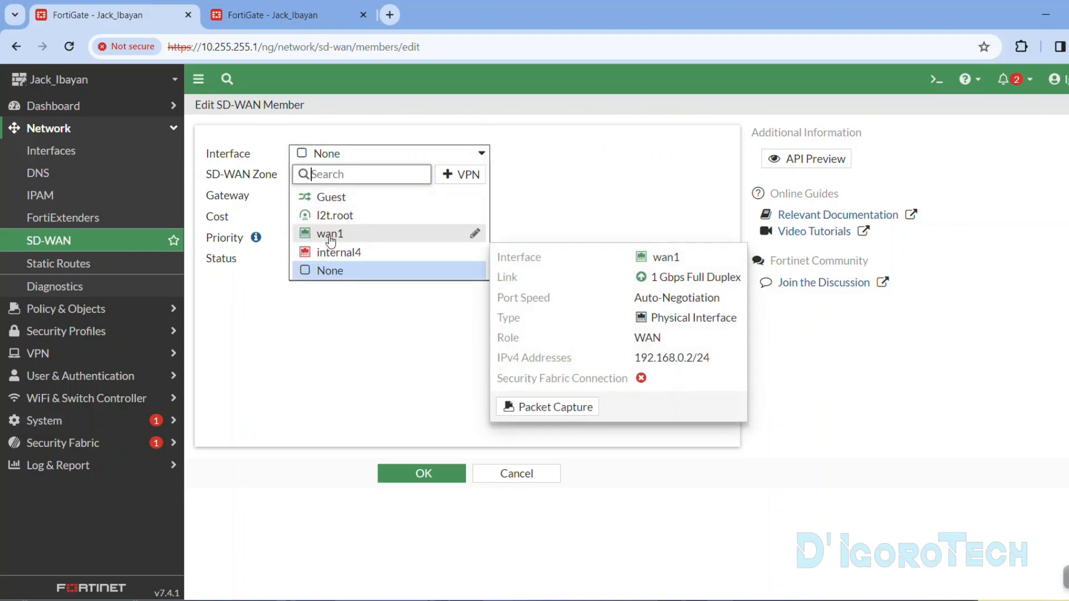
left_click(330, 234)
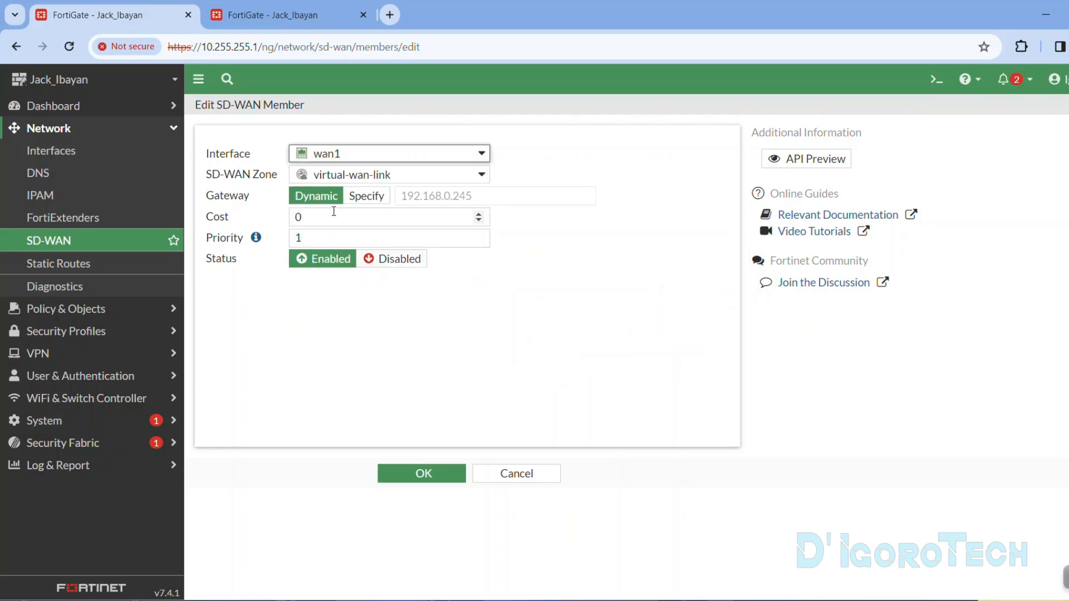
Step: Check wan1's default gateway in its interface settings in a new browser tab, then return to the SD-WAN member form
mouse_move(318, 178)
middle_click(122, 159)
left_click(456, 17)
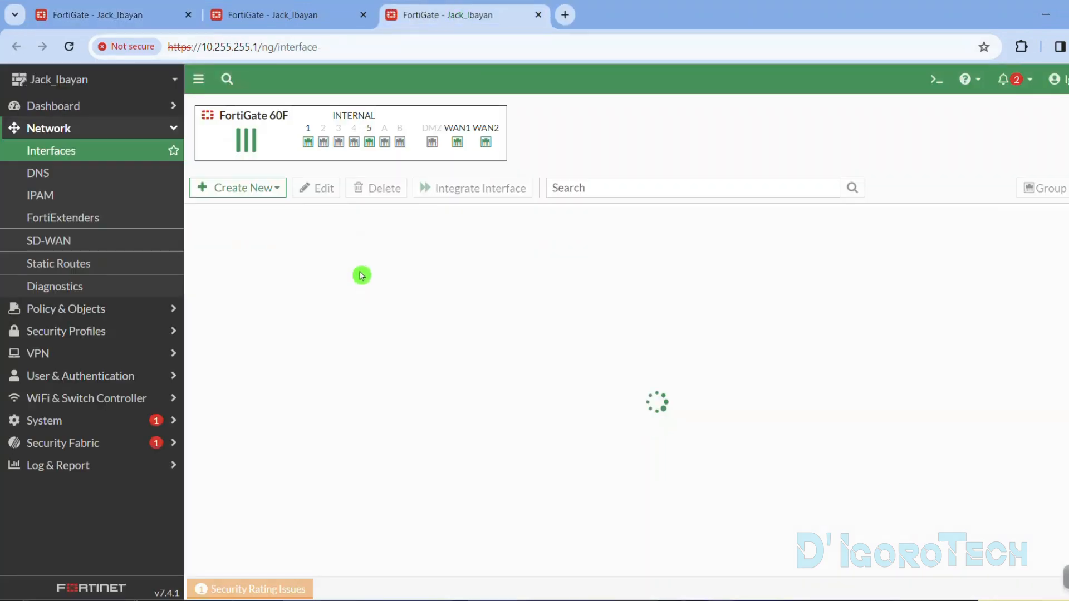
double_click(285, 345)
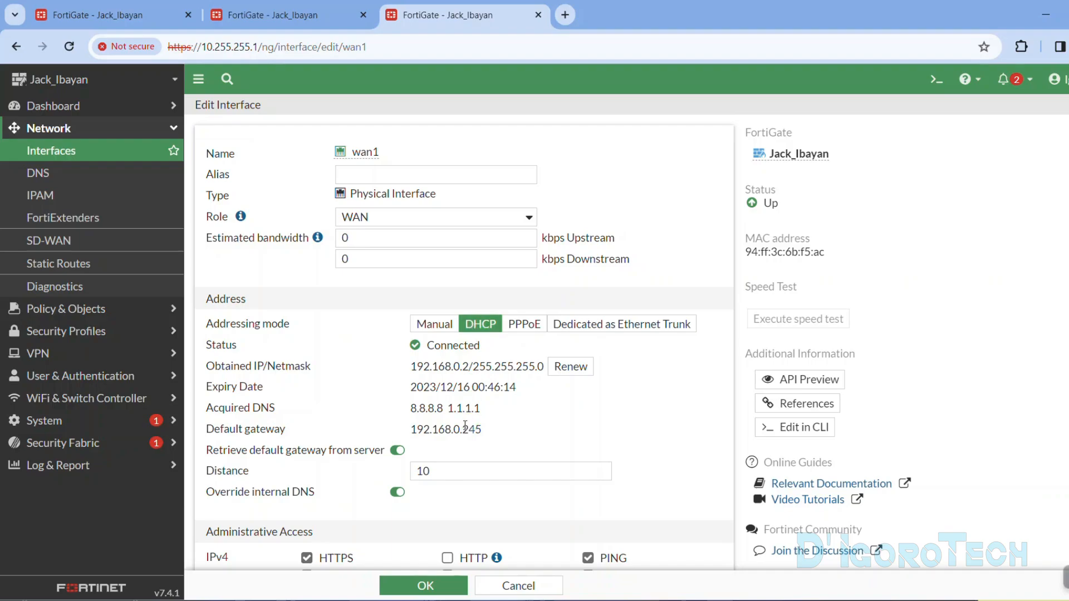
left_click(167, 14)
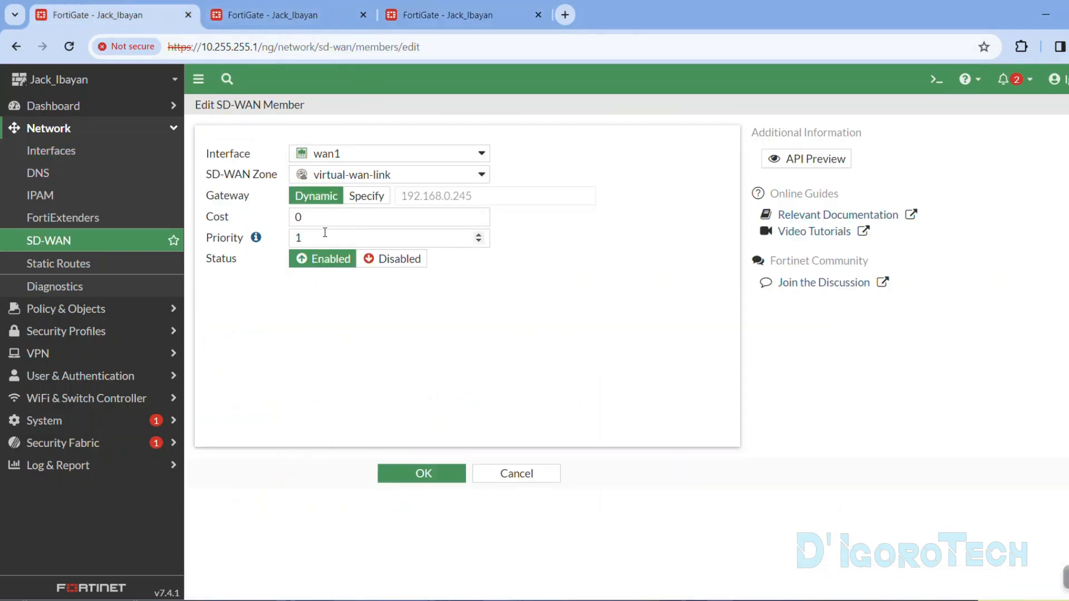
Step: Review the wan1 member's gateway, cost and priority, keep the dynamic gateway and enabled status, and save the member
left_click_drag(480, 198, 402, 200)
left_click_drag(328, 219, 289, 242)
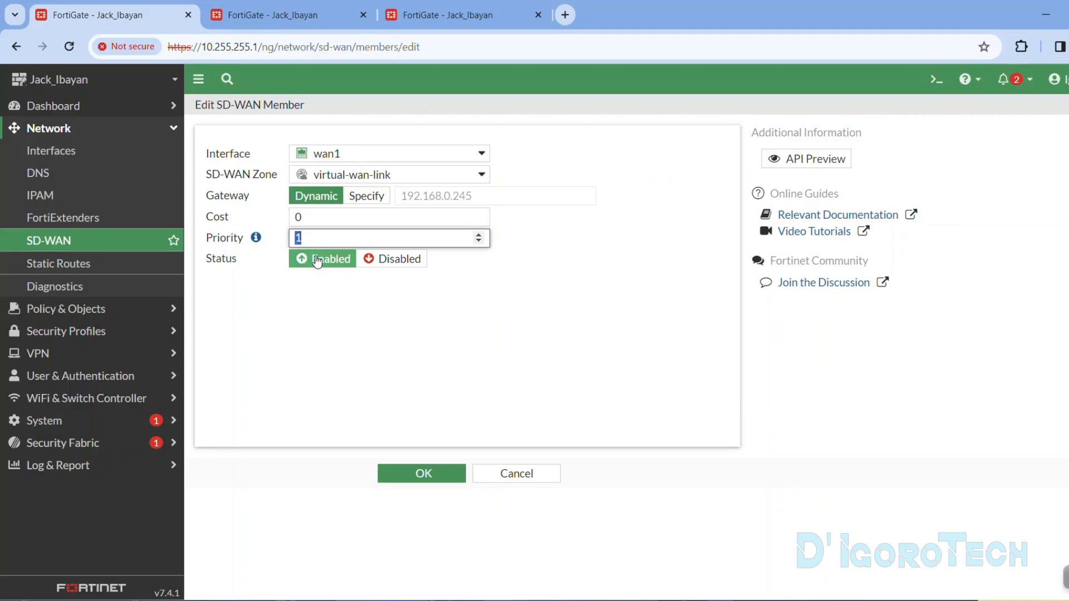
left_click(412, 472)
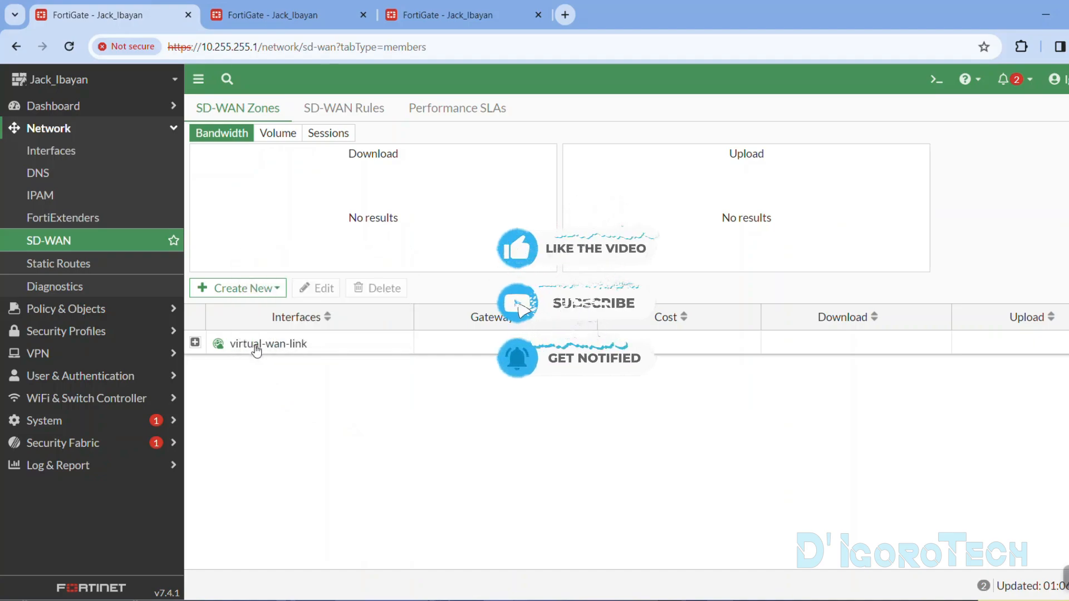
Step: Expand the virtual-wan-link zone and check the wan1 member's interface details, gateway and cost
left_click(195, 341)
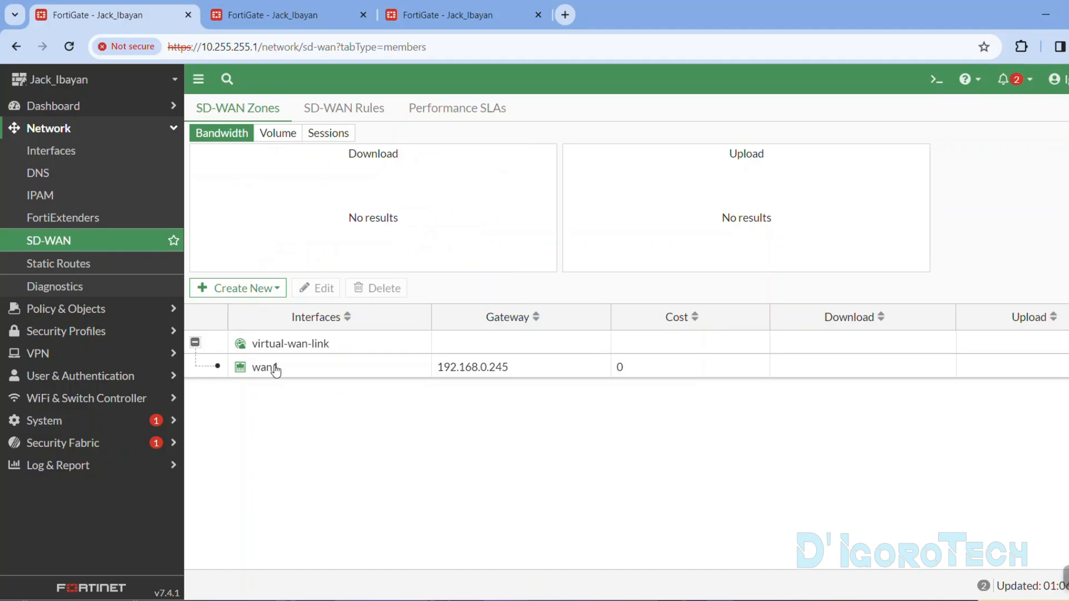
mouse_move(272, 377)
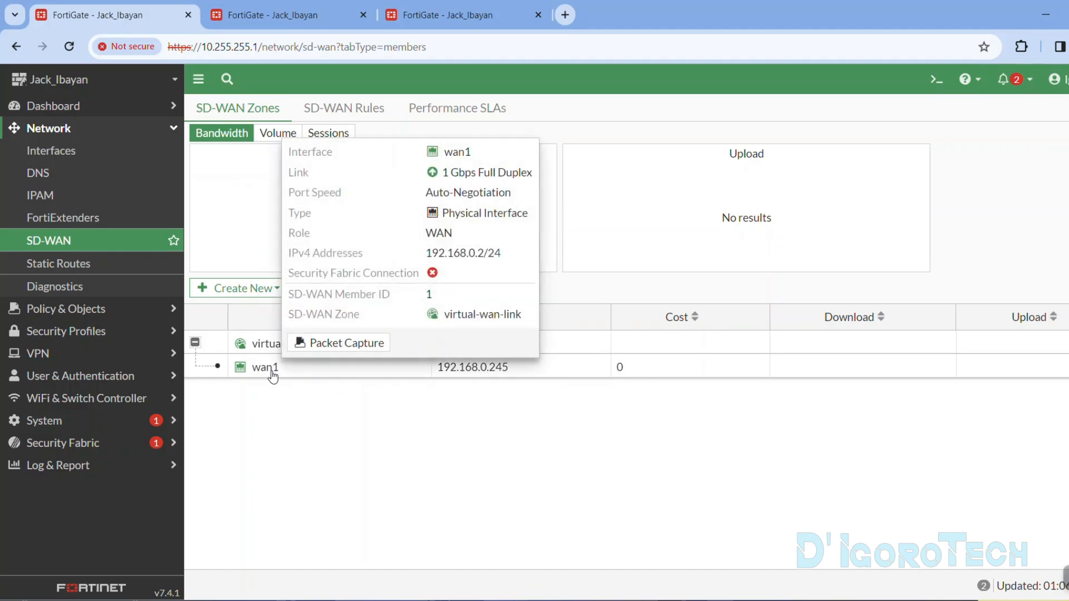
left_click_drag(515, 369, 438, 373)
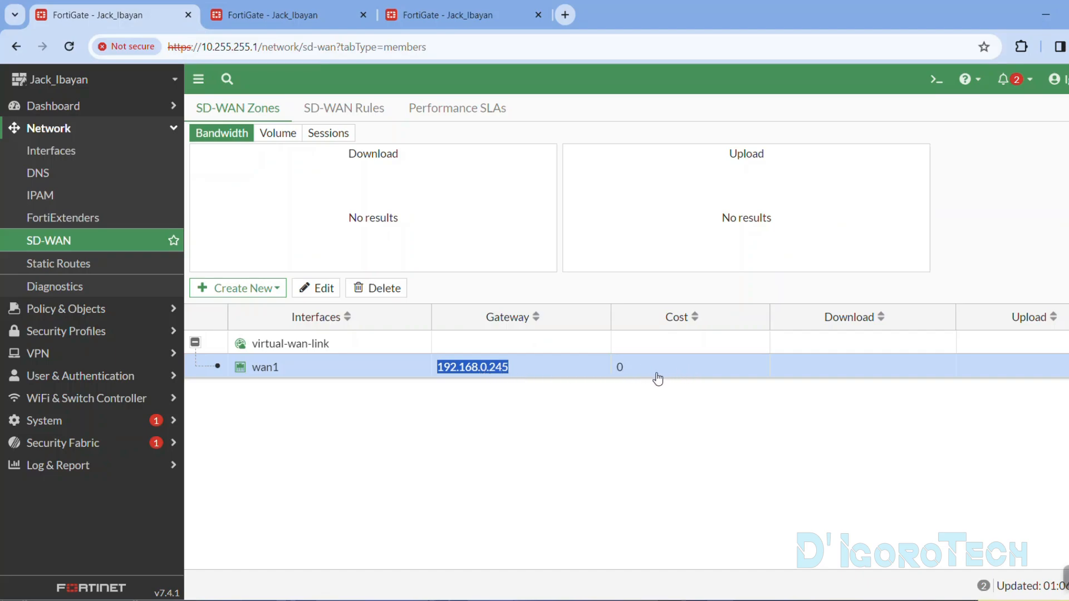
Step: Start another SD-WAN member and check whether wan2 is among the selectable interfaces
left_click(119, 239)
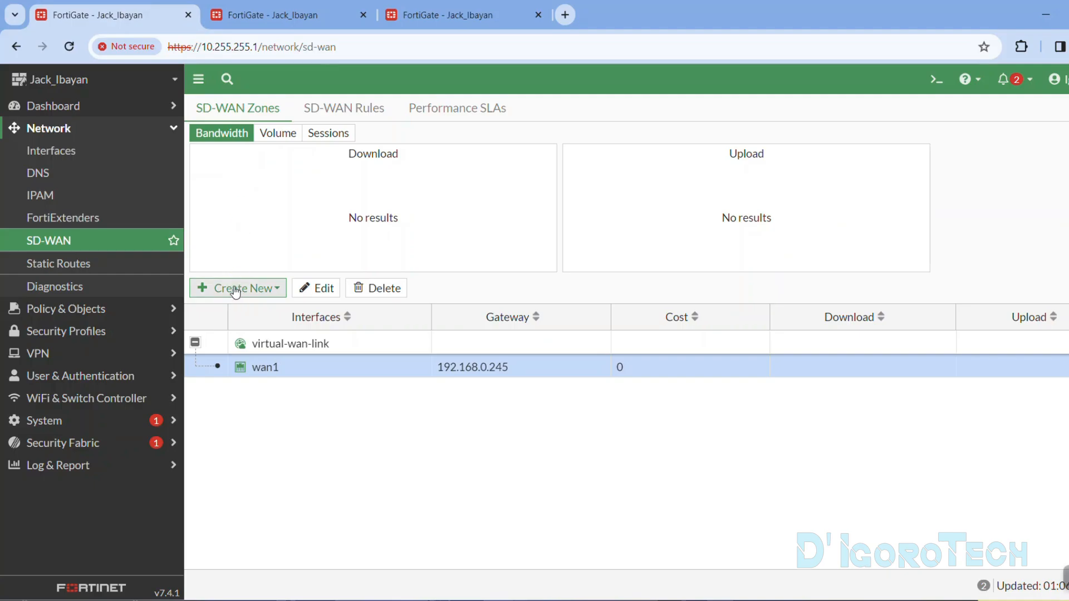
left_click(262, 289)
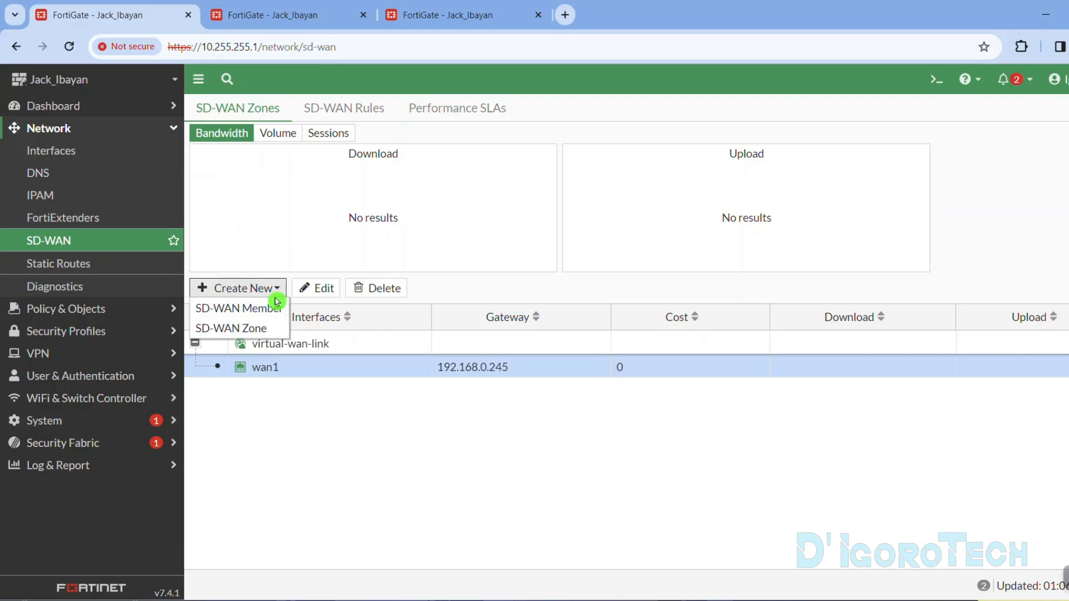
left_click(249, 310)
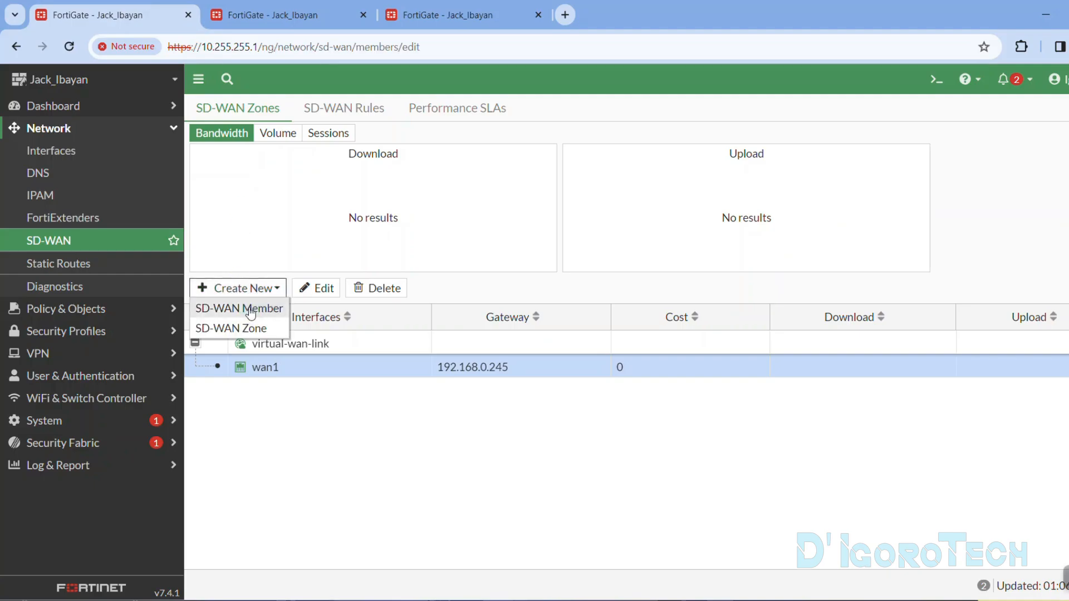
left_click(324, 155)
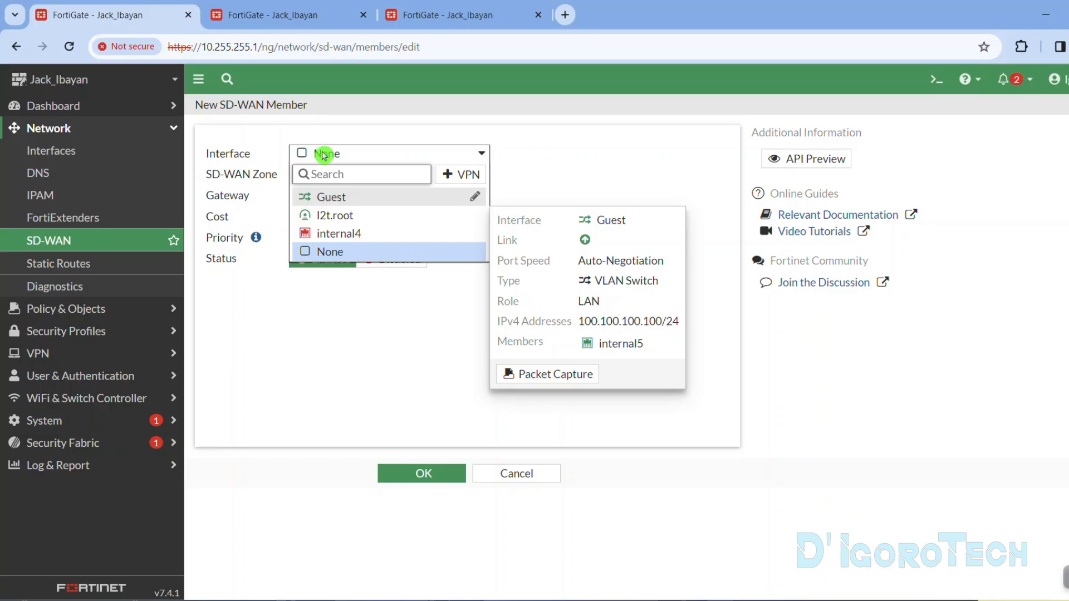
Step: Delete the LAN - Internet policy going from internal to wan2 on the Firewall Policy page in the second browser tab
left_click(284, 18)
left_click(209, 225)
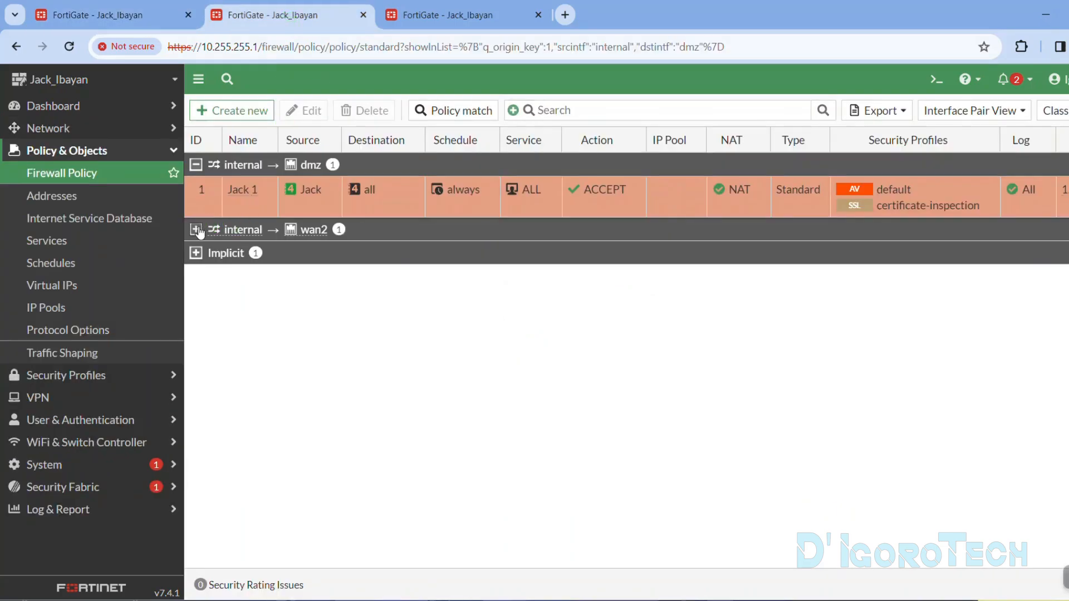
left_click(290, 272)
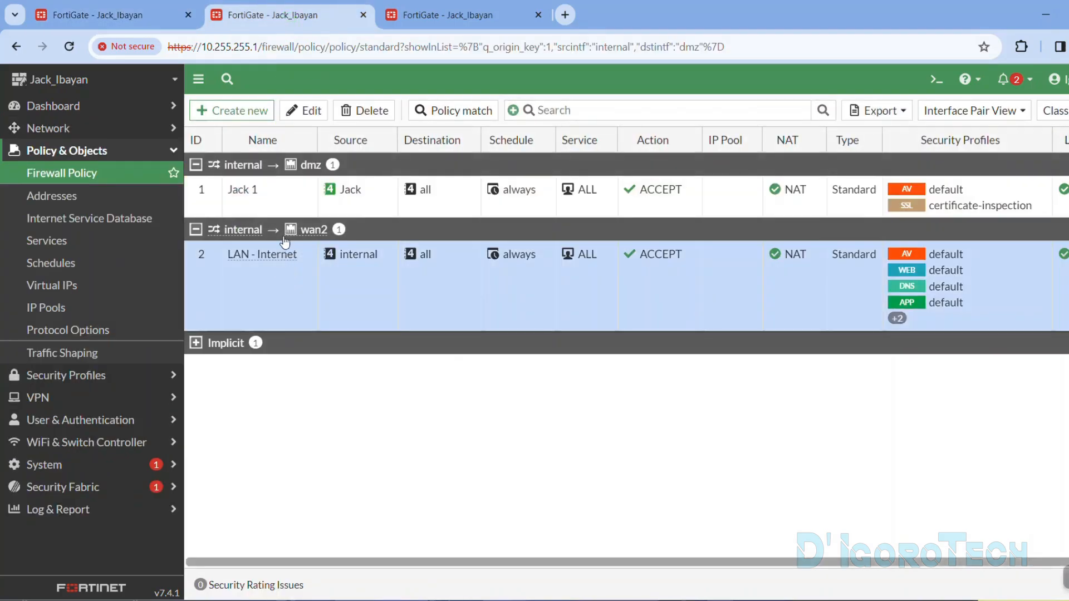
mouse_move(312, 233)
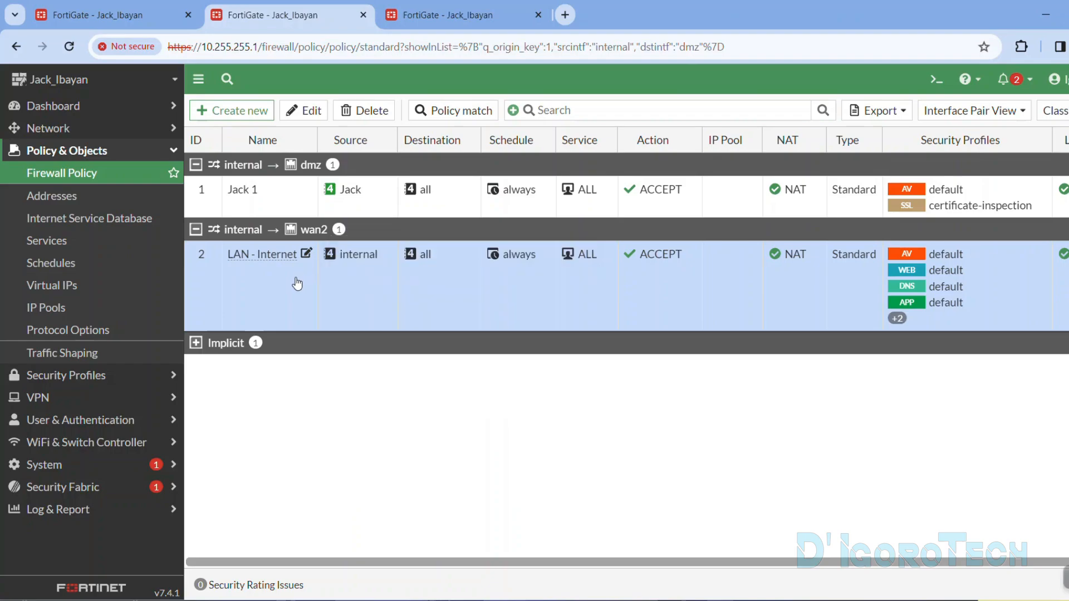
left_click(366, 111)
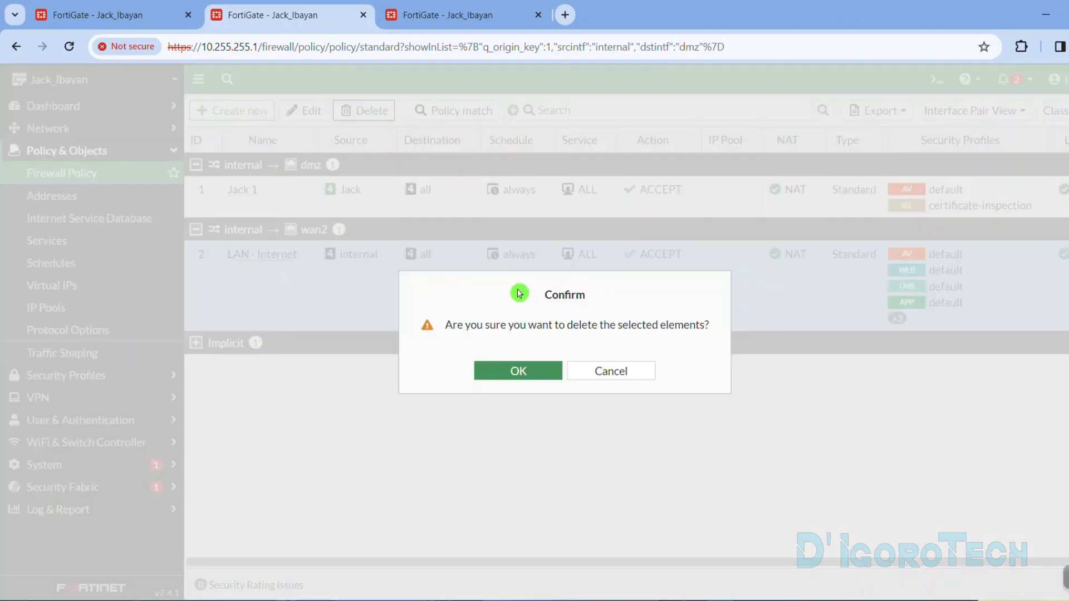
left_click(531, 372)
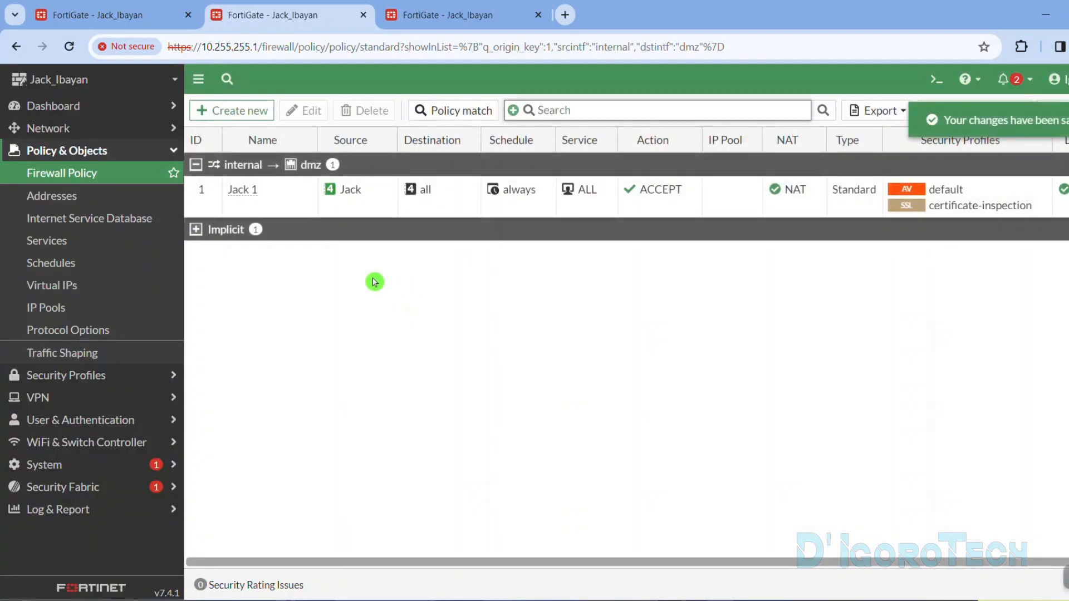
Step: Return to the SD-WAN page in the first browser tab and create a new SD-WAN member with wan2 as its interface
left_click(128, 11)
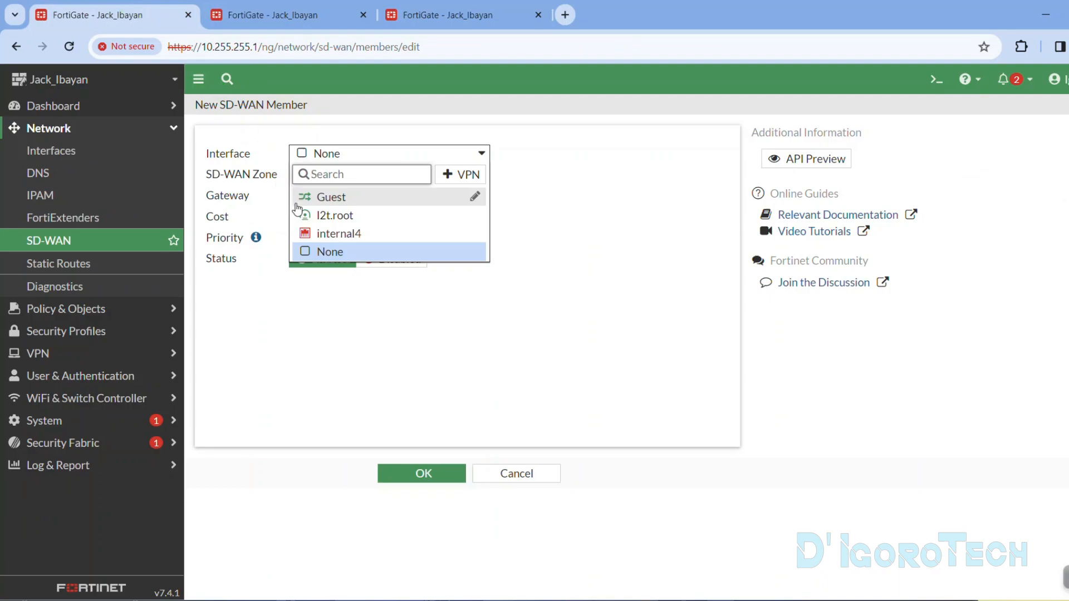
left_click(100, 241)
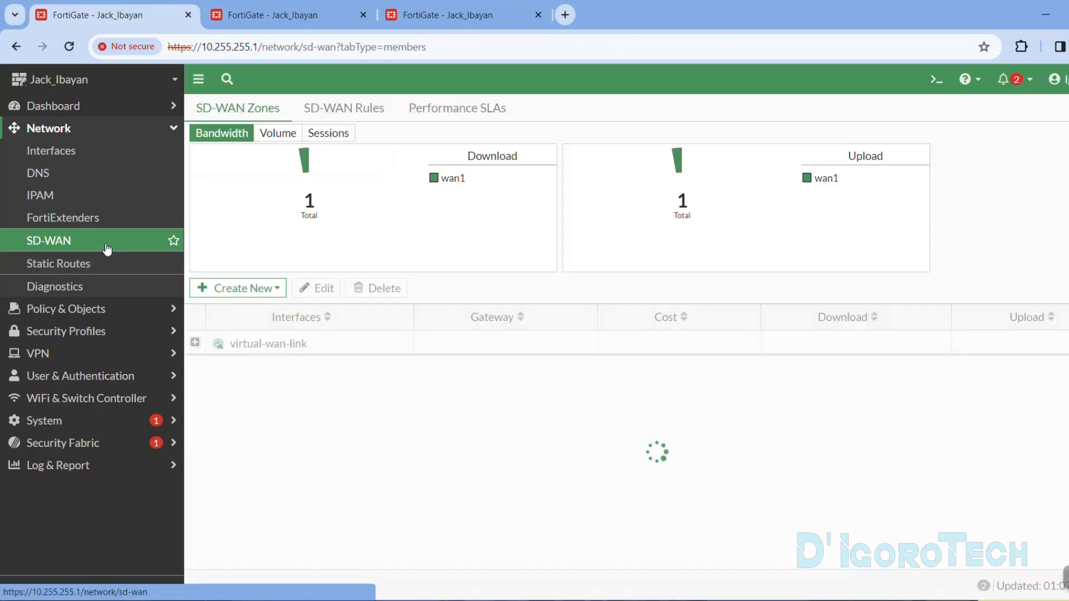
left_click(257, 295)
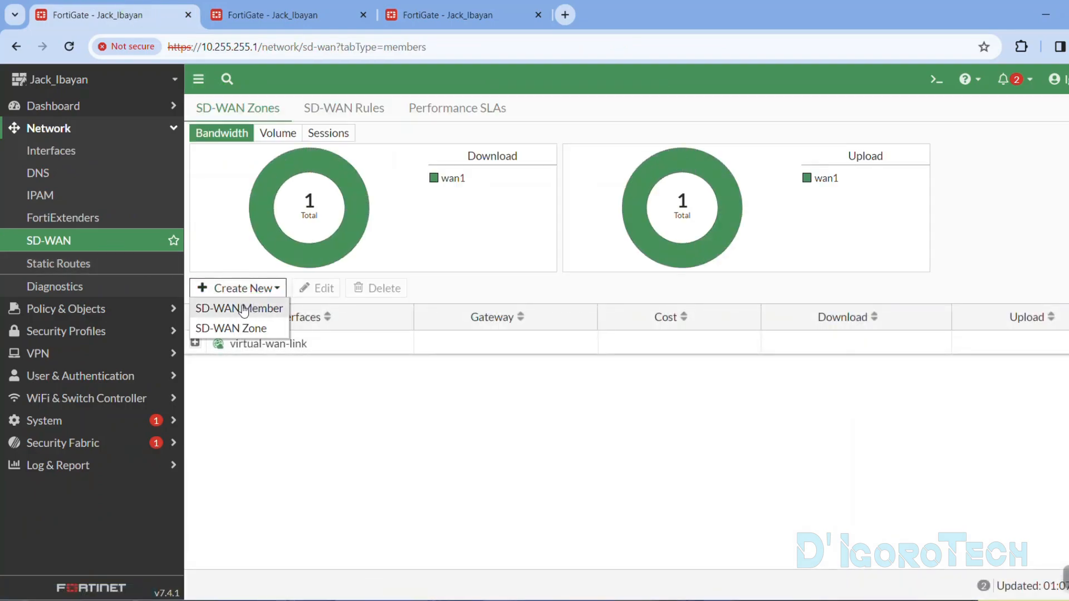
left_click(243, 310)
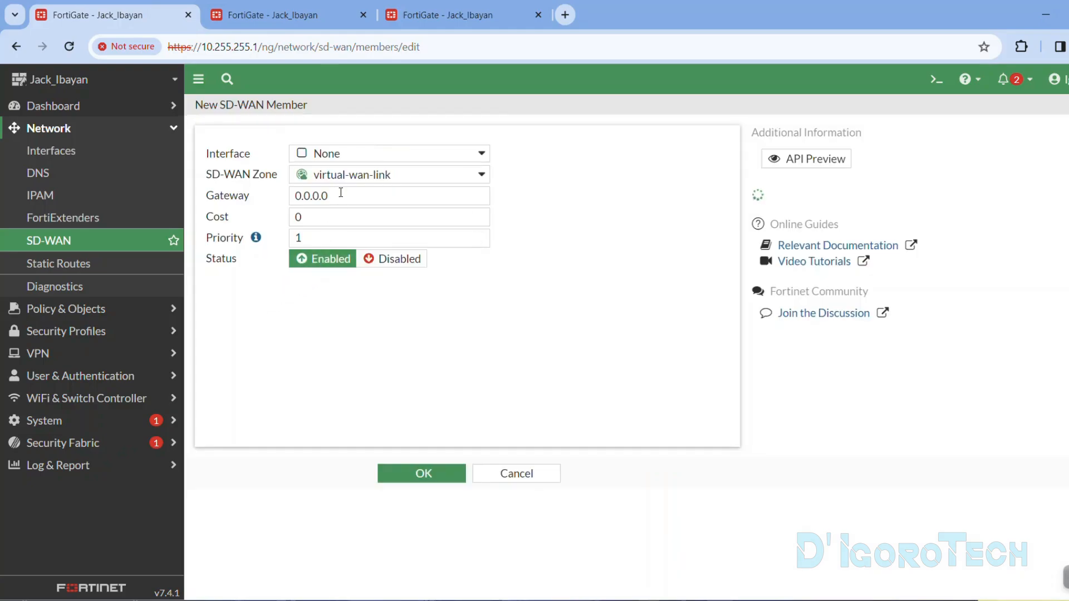
left_click(344, 156)
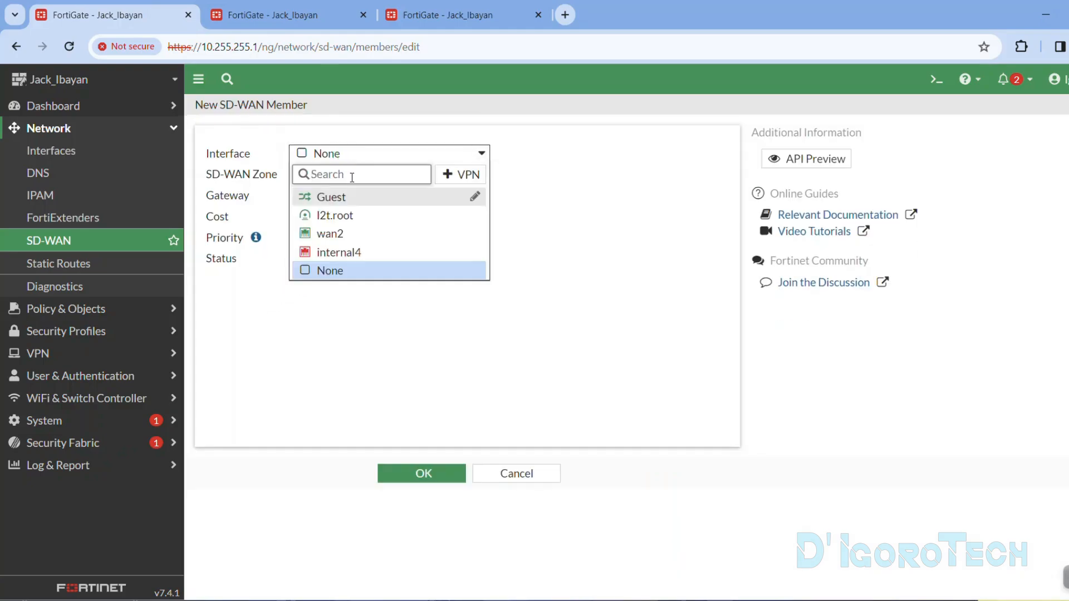
left_click(329, 234)
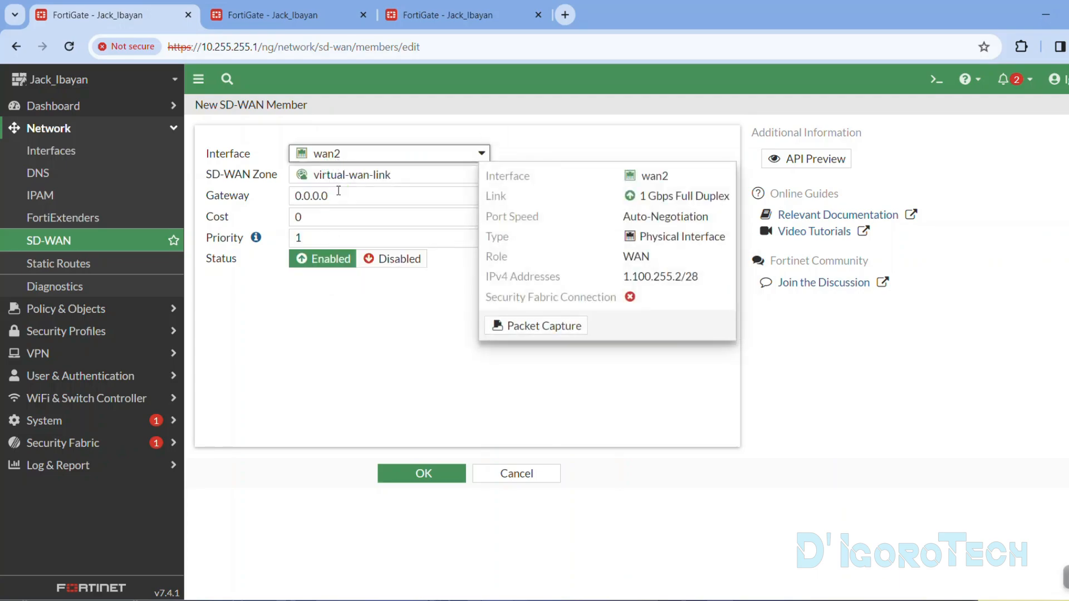
Step: Set the wan2 member's gateway to 1.100.255.1, keep cost 0 and priority 1, and save the member
left_click_drag(335, 200, 281, 202)
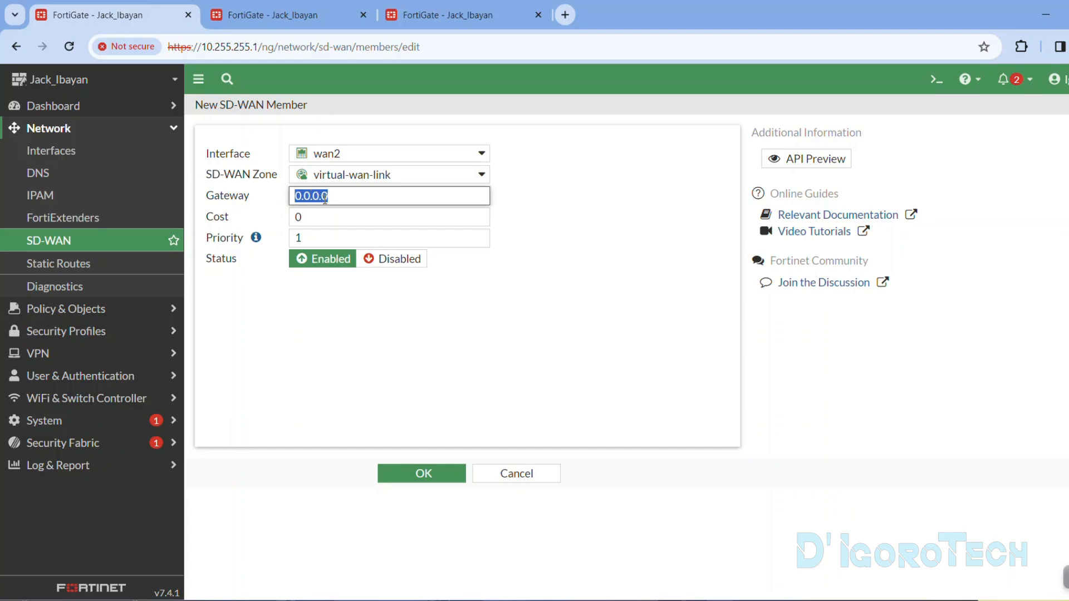
left_click_drag(337, 198, 260, 198)
type("1.100.255.1")
left_click(322, 219)
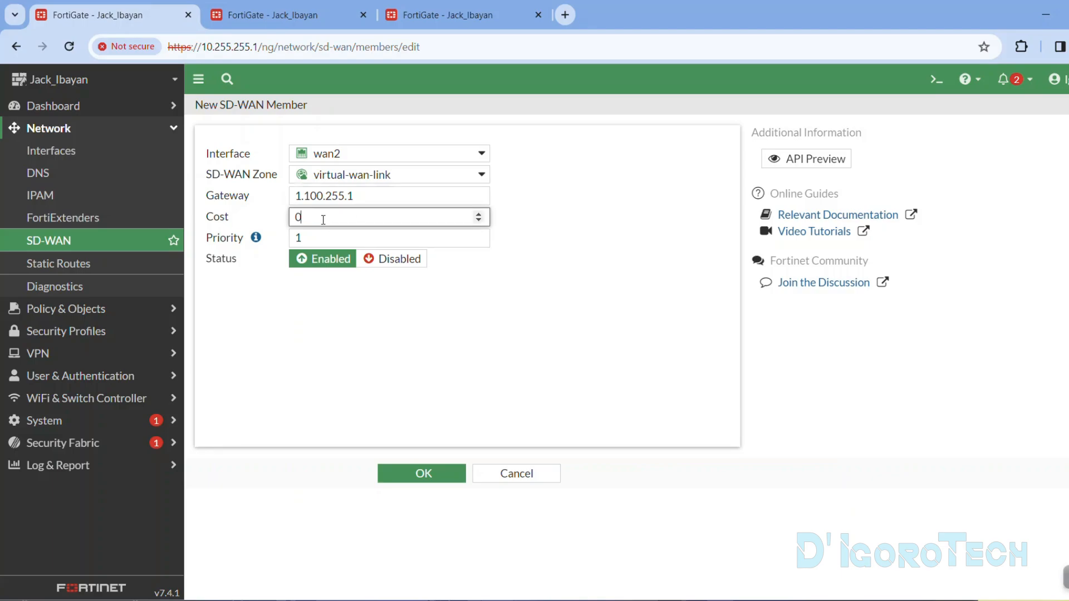
left_click(305, 238)
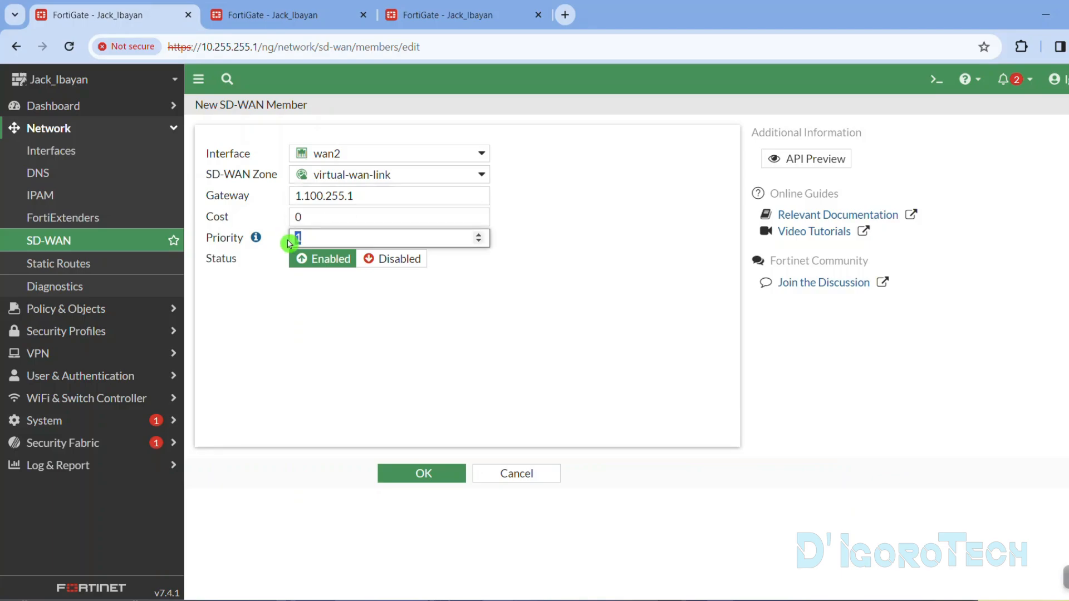
left_click(433, 478)
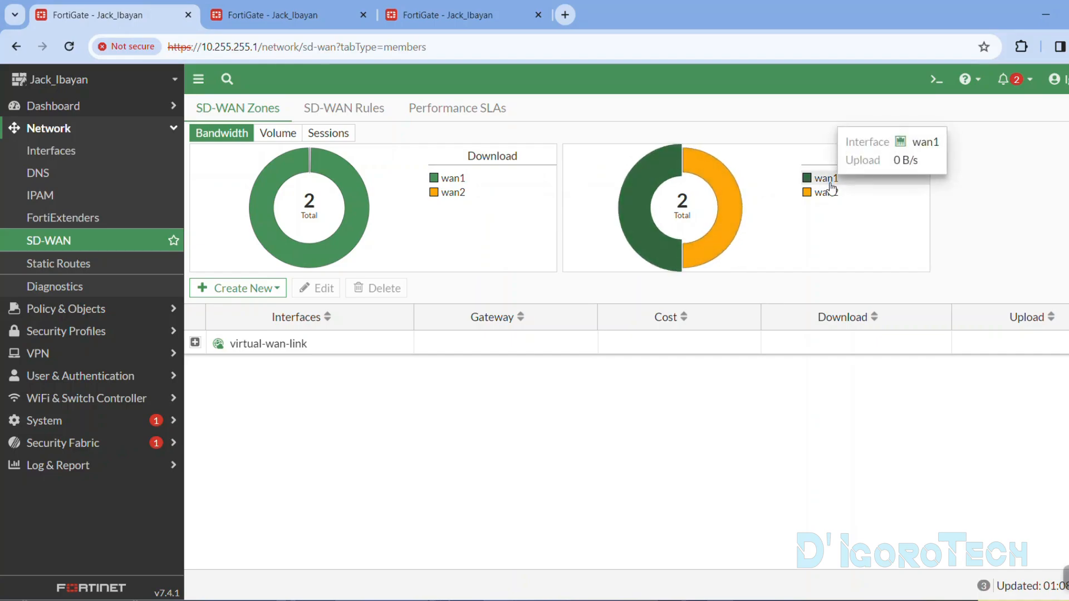
Step: Expand the virtual-wan-link zone to check both members and open the wan2 member's settings
left_click(197, 344)
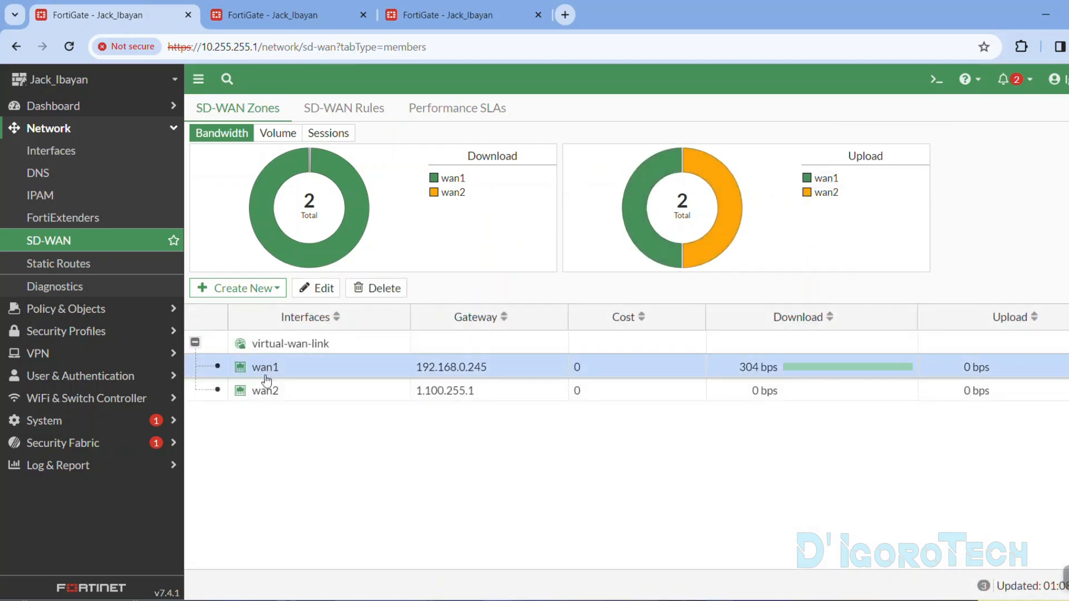
left_click(445, 391)
double_click(462, 391)
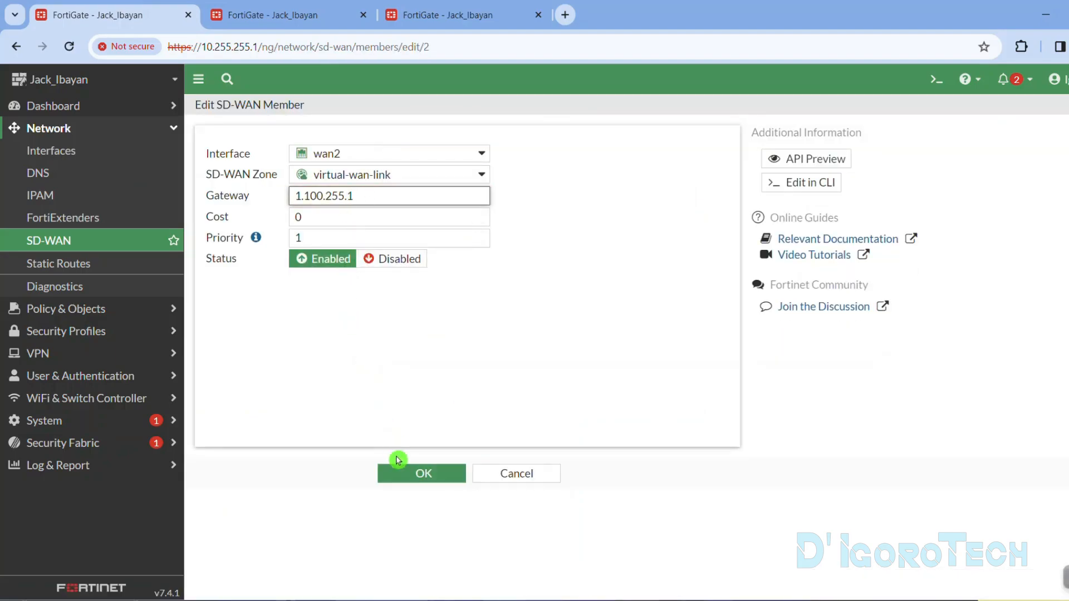
Step: Close the wan2 member's settings and delete the existing 0.0.0.0/0 static route through wan2
left_click(407, 475)
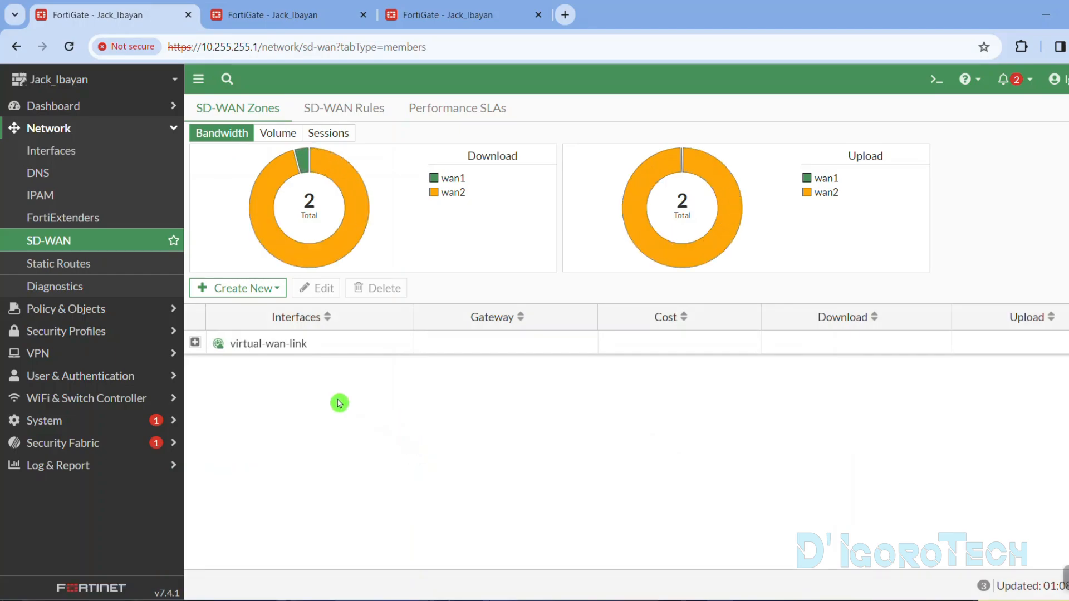
left_click(67, 273)
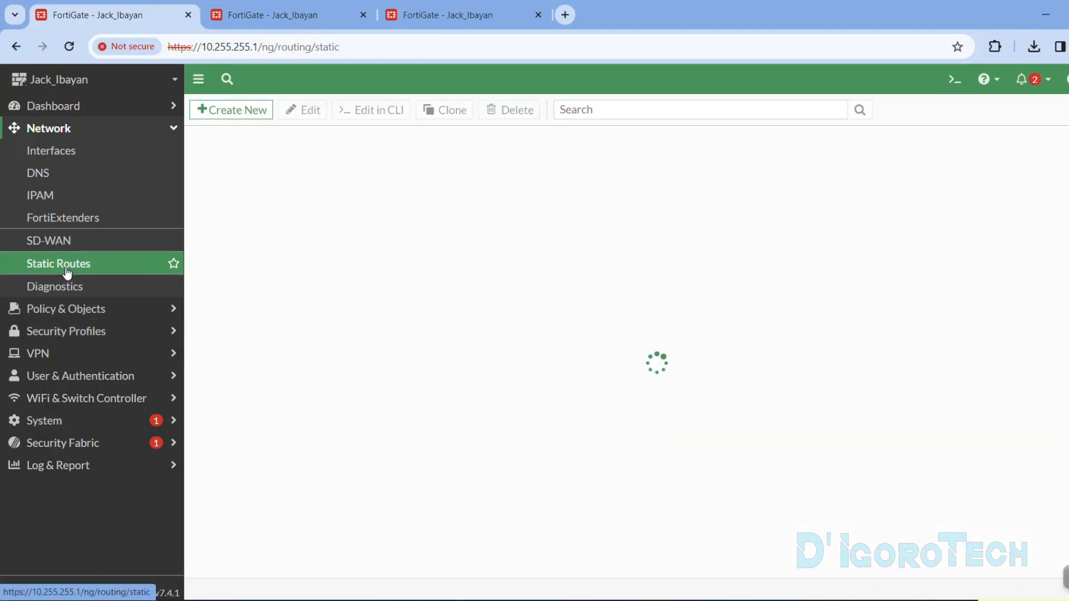
left_click(271, 173)
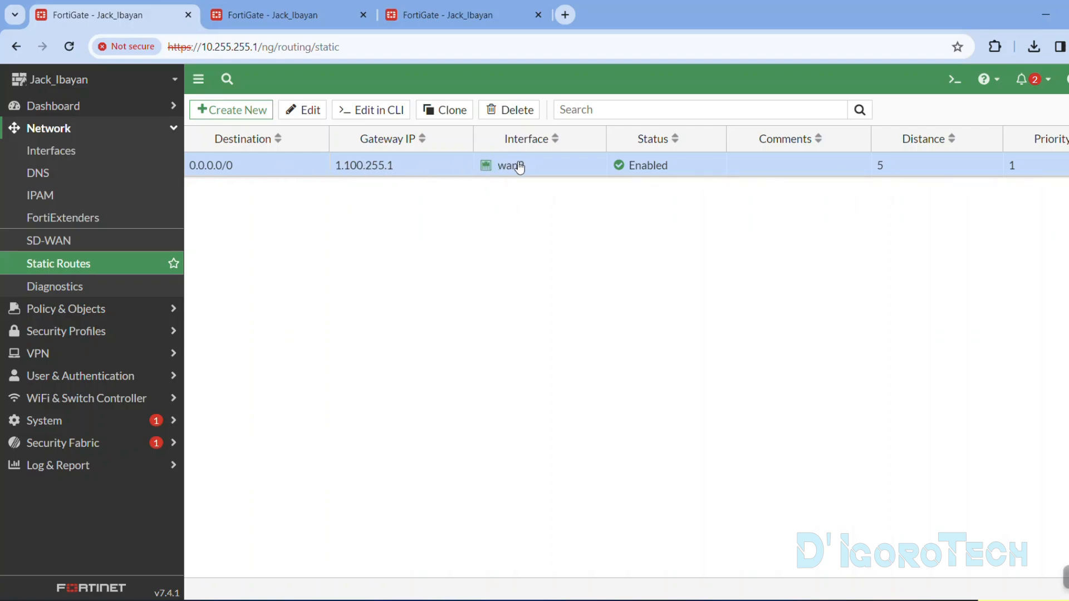
mouse_move(506, 171)
left_click(504, 111)
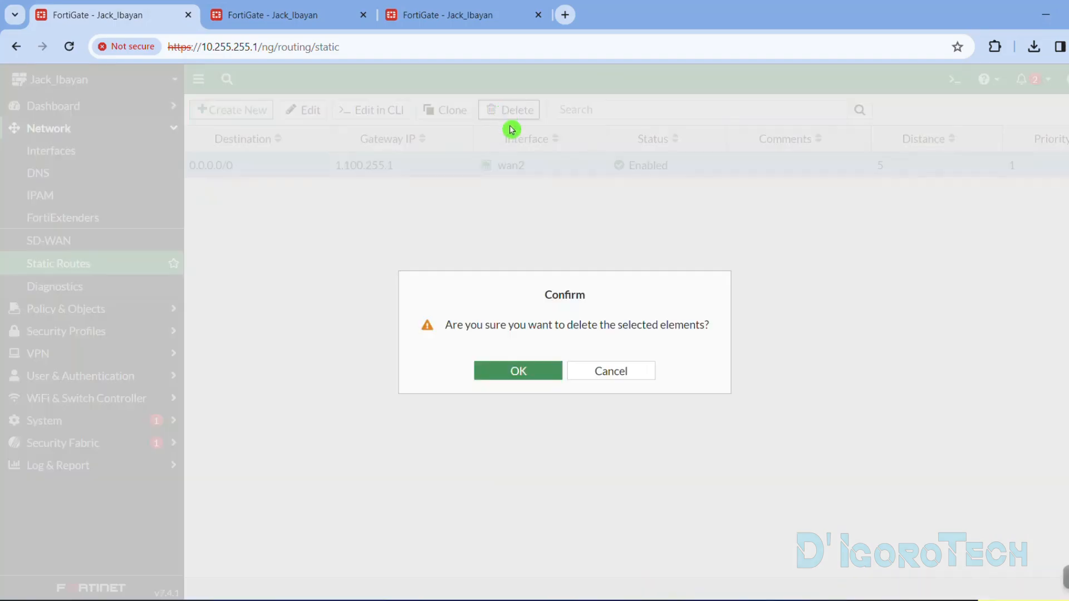
left_click(520, 370)
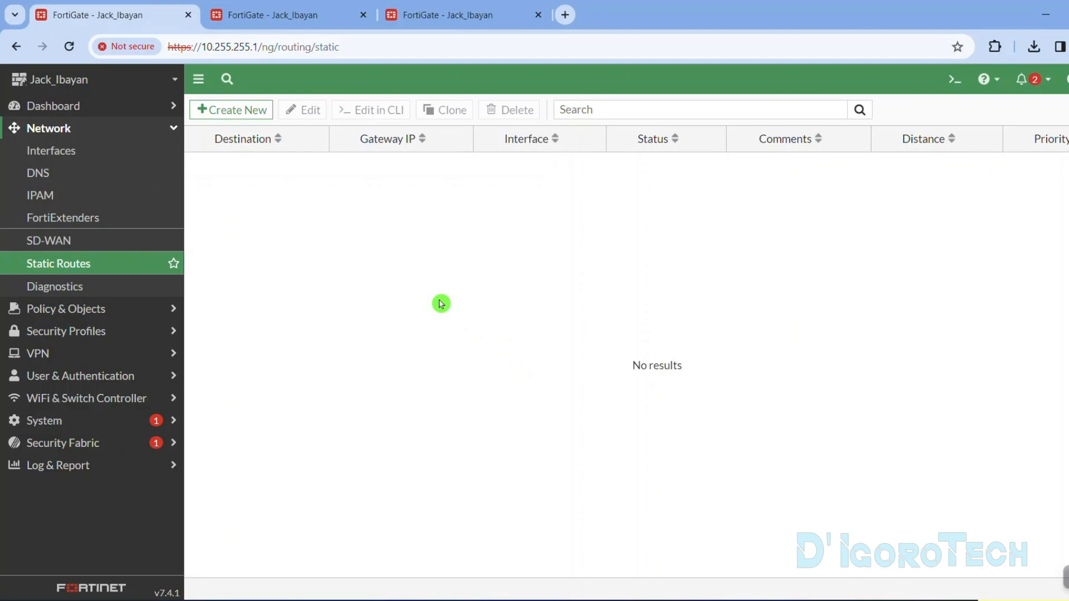
Step: Create an enabled static route for destination 0.0.0.0/0.0.0.0 with virtual-wan-link as its interface, leaving the comment empty, and save it
left_click(237, 115)
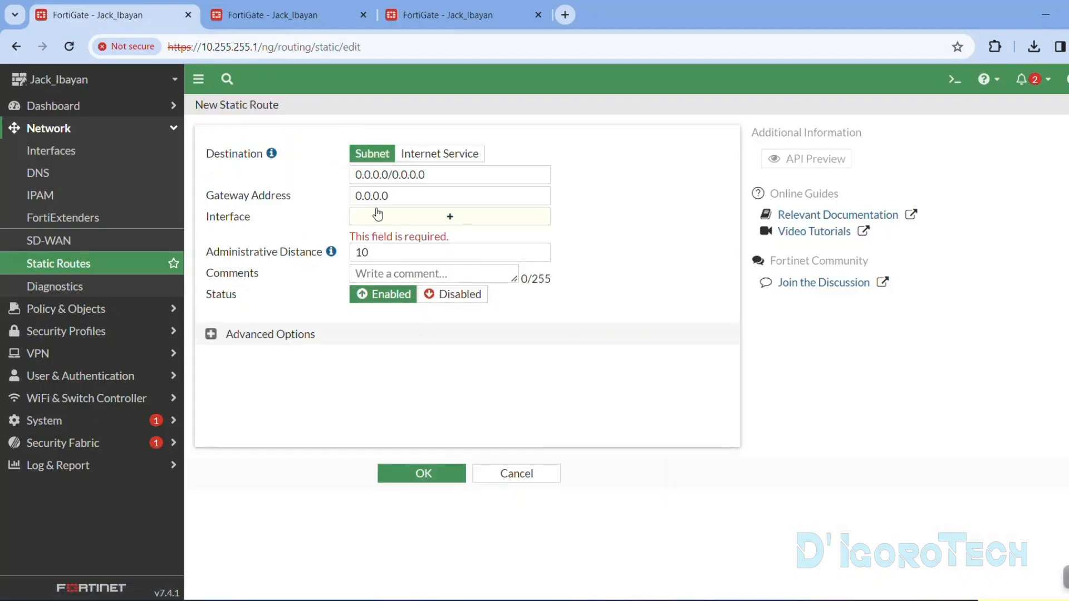
left_click(411, 217)
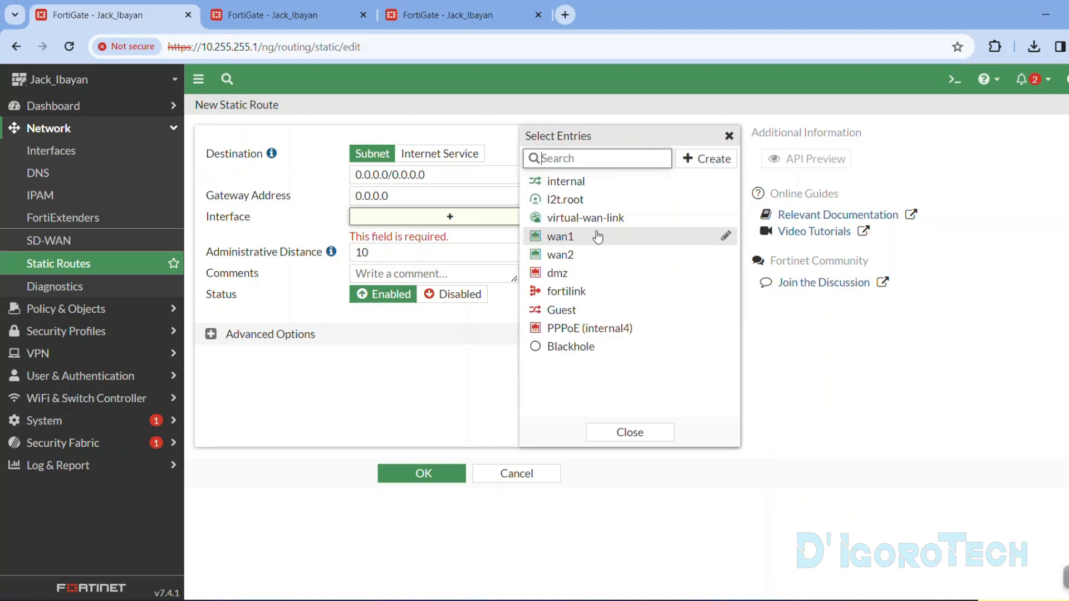
mouse_move(594, 224)
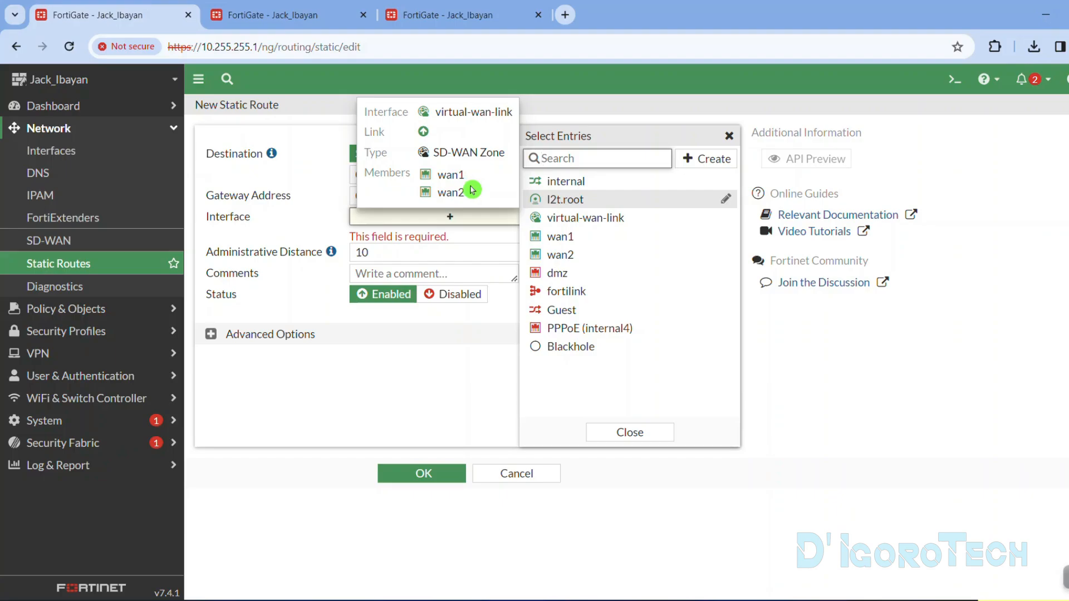
left_click(569, 220)
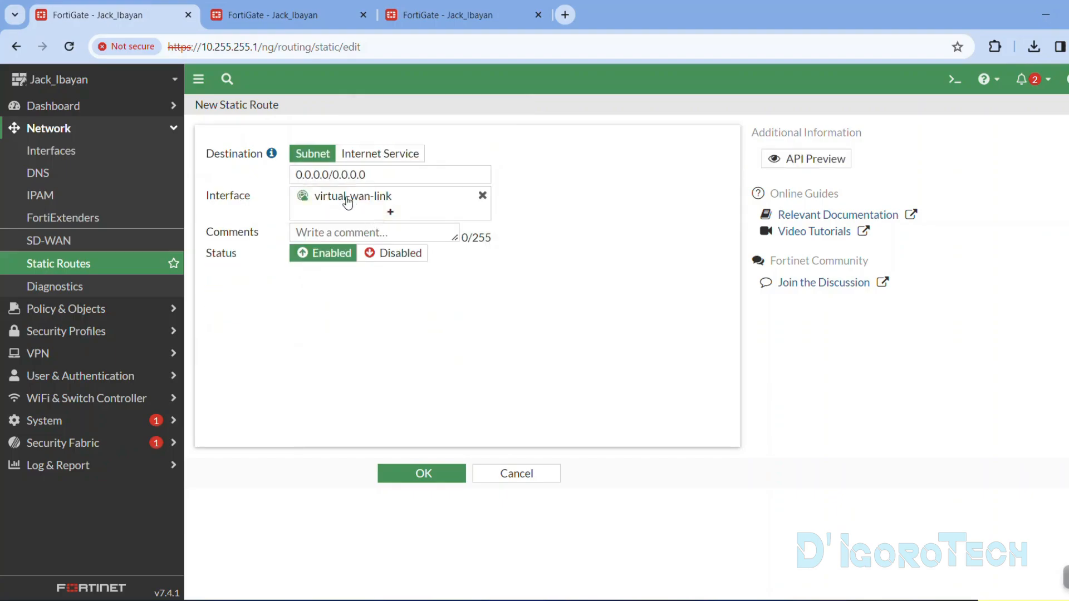
left_click_drag(369, 176, 284, 185)
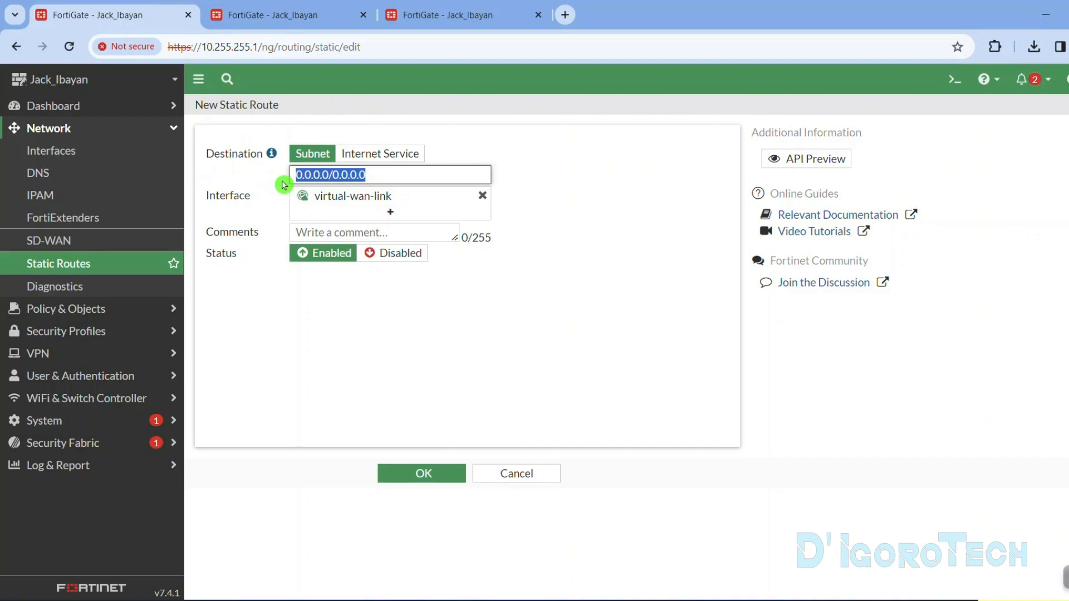
left_click(278, 230)
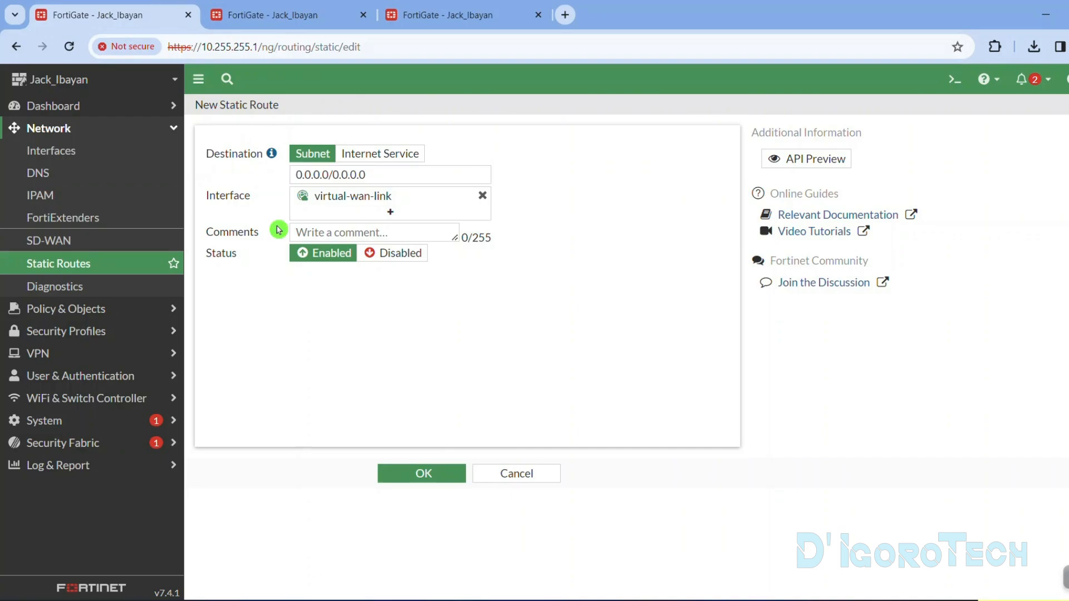
left_click(319, 233)
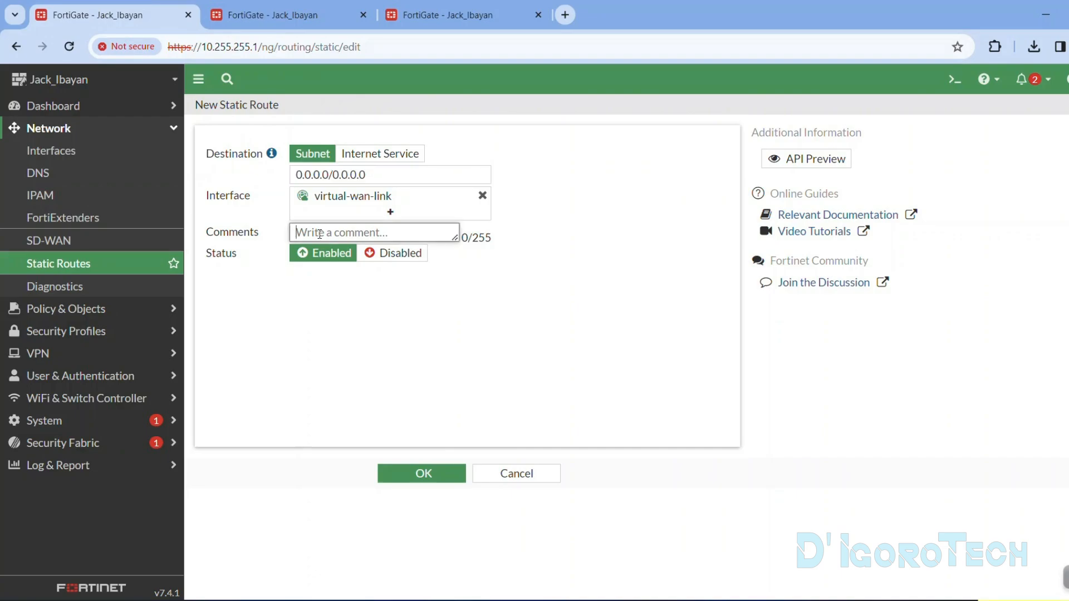
left_click(363, 271)
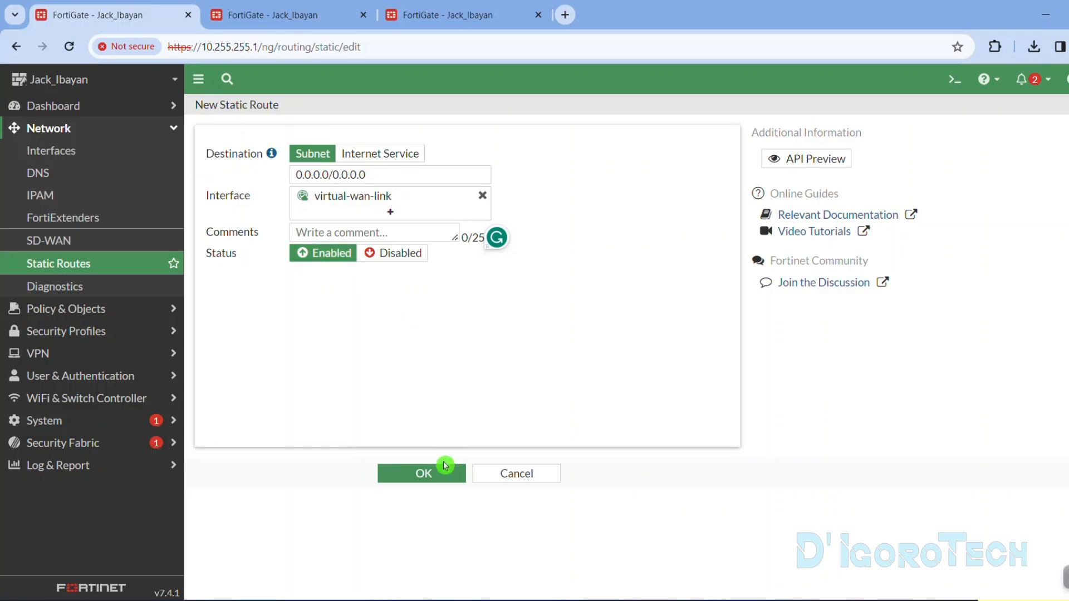
left_click(423, 472)
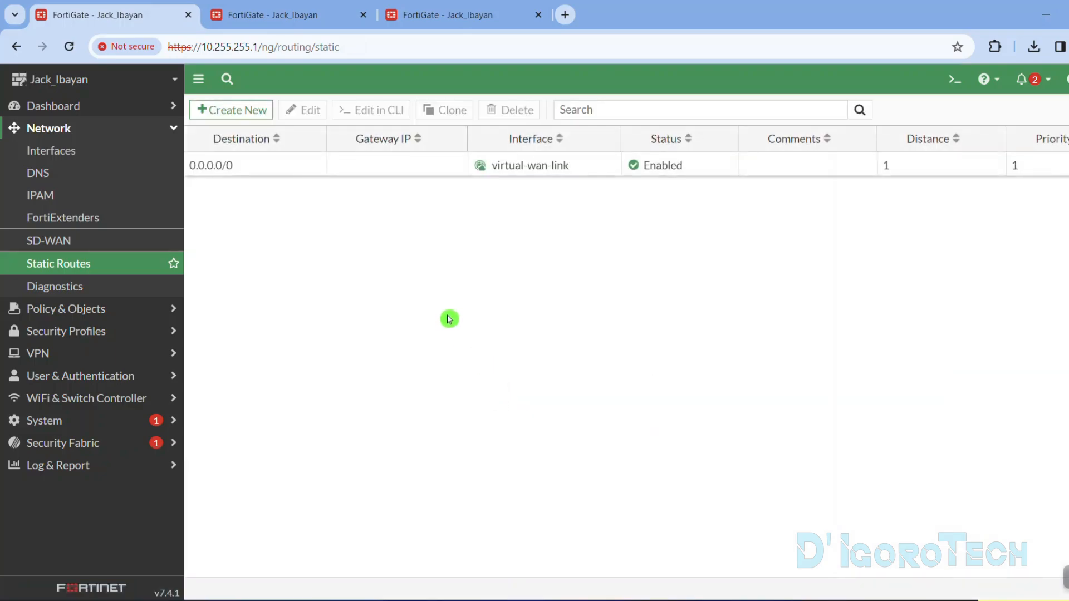
Step: Inspect the virtual-wan-link static route's members and distance in the list, then check its distance setting in the CLI console
left_click(250, 172)
left_click(250, 181)
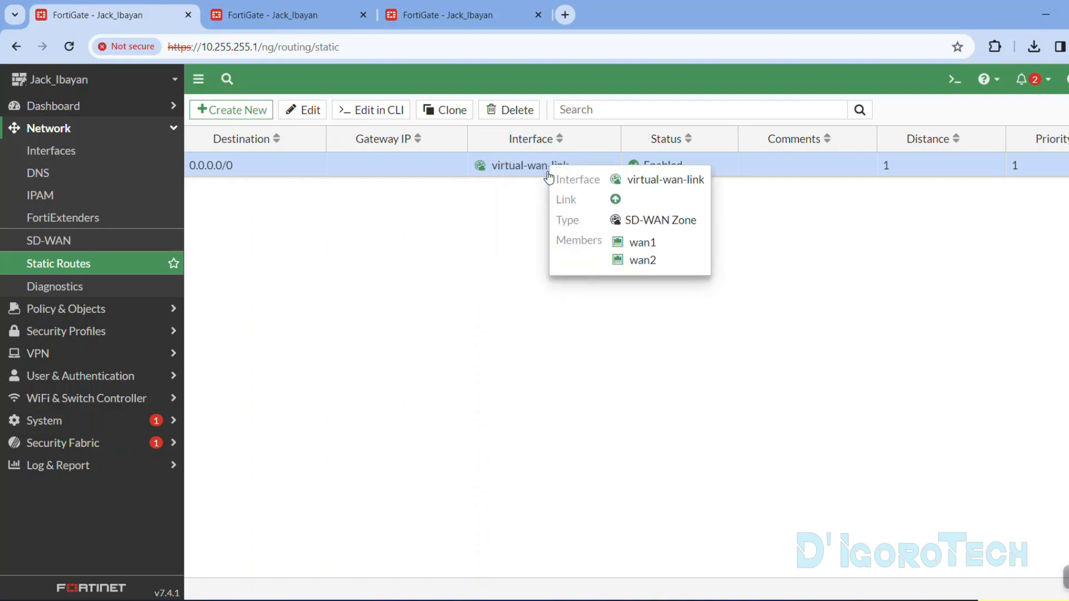
left_click(550, 184)
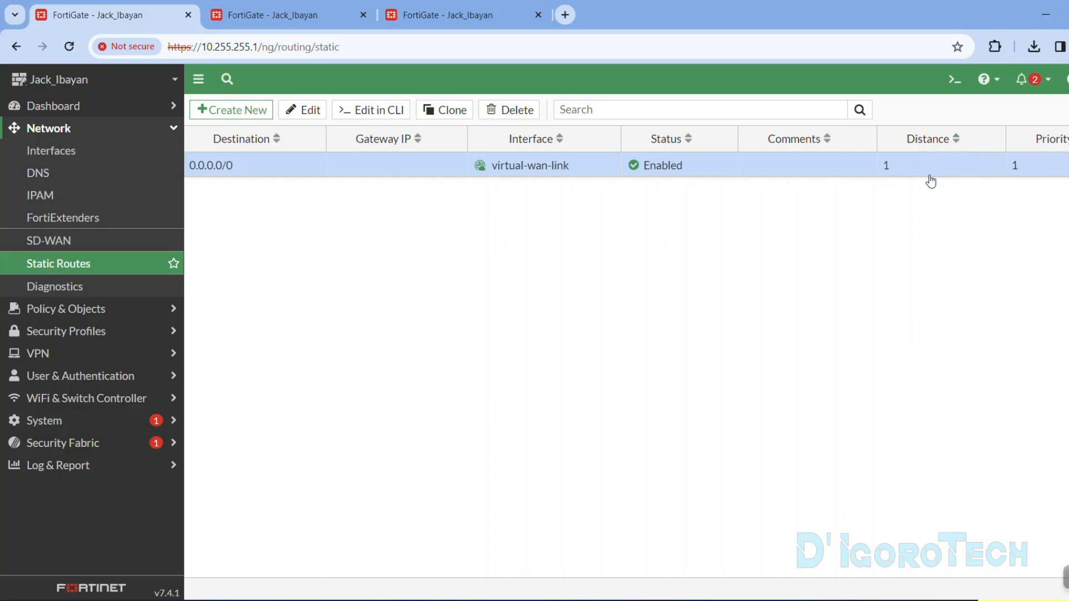
double_click(930, 177)
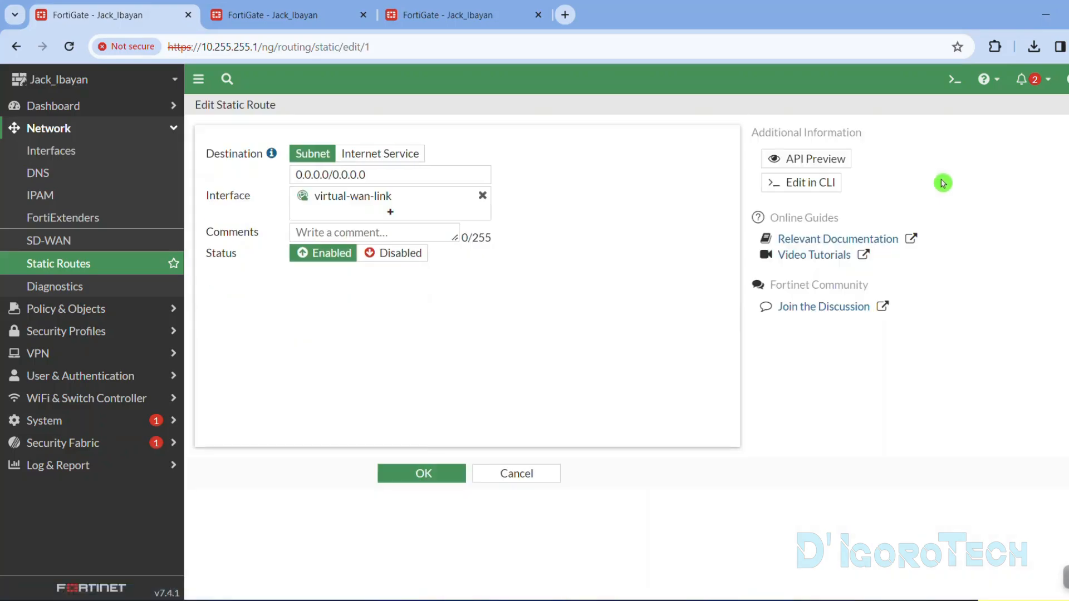
left_click(810, 189)
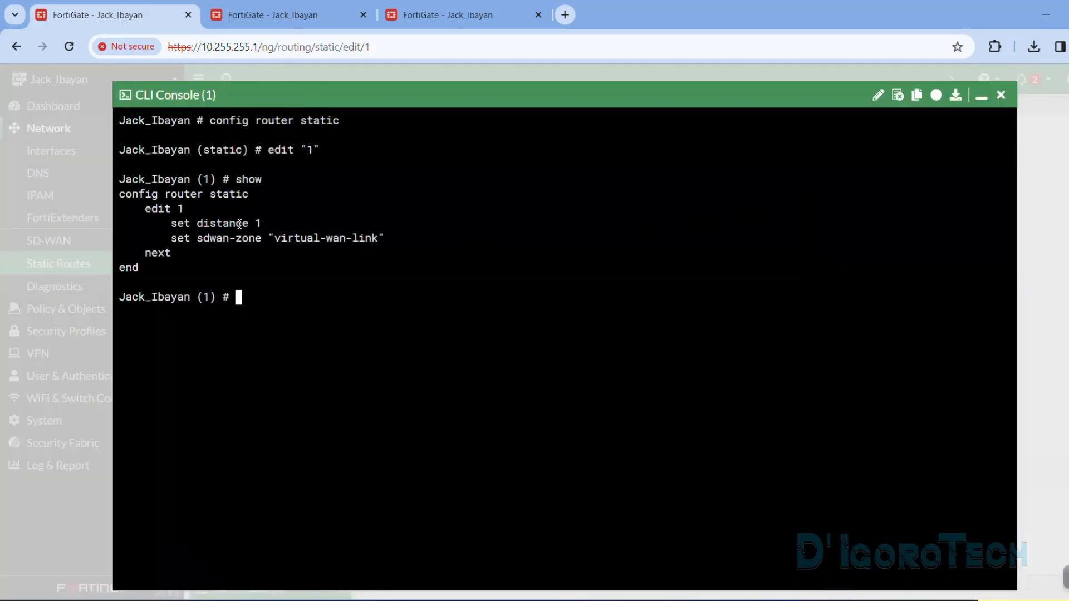
left_click_drag(260, 224, 171, 224)
left_click(249, 298)
left_click(1001, 95)
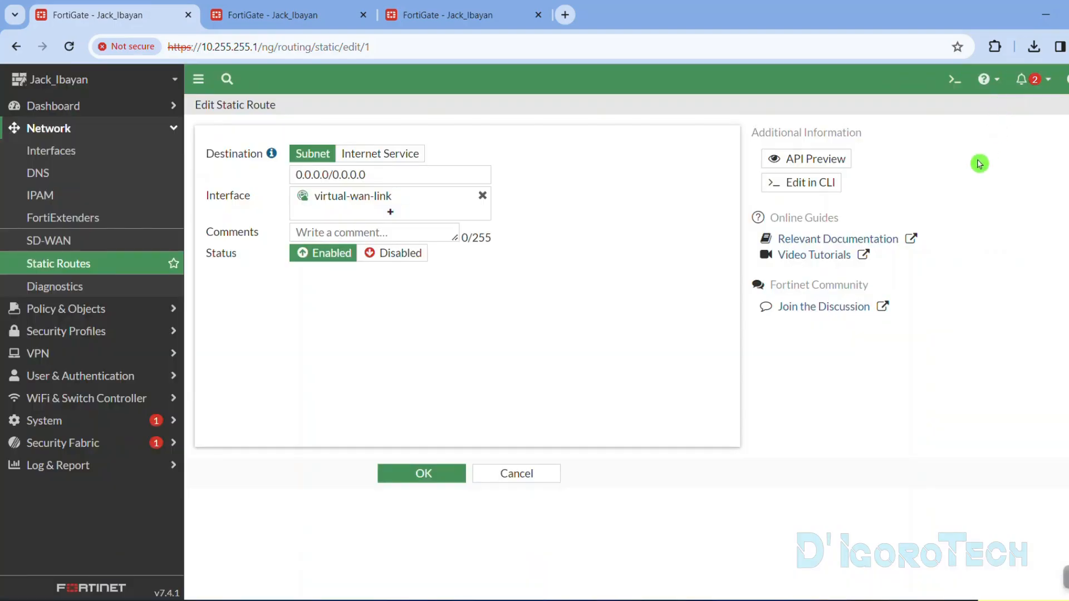
Step: Open the SD-WAN Performance SLAs list and delete the Default_Office_365 entry
left_click(84, 241)
left_click(465, 111)
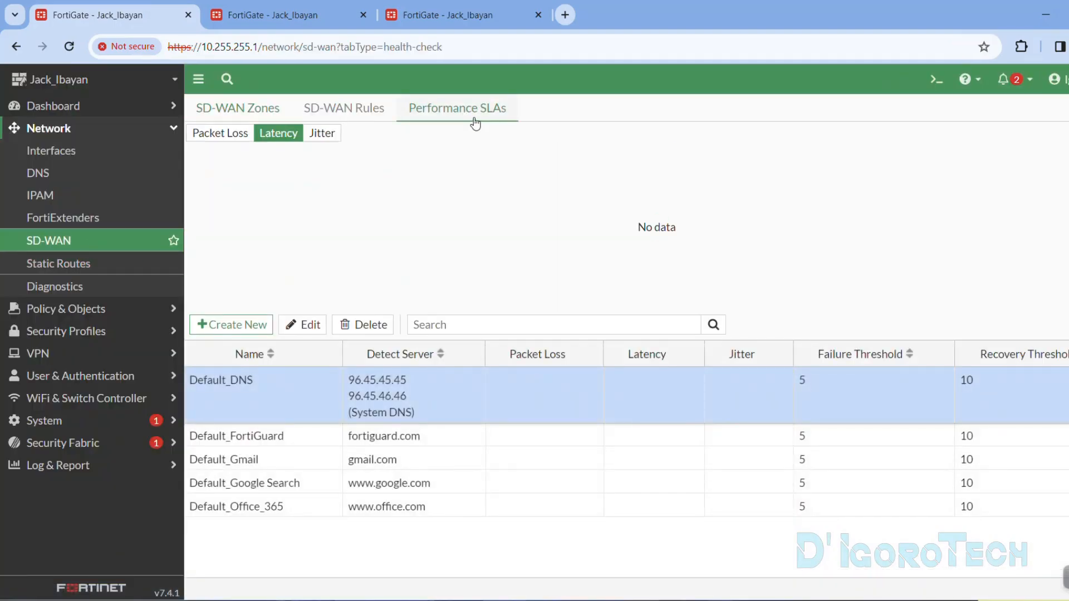
left_click_drag(248, 529, 241, 392)
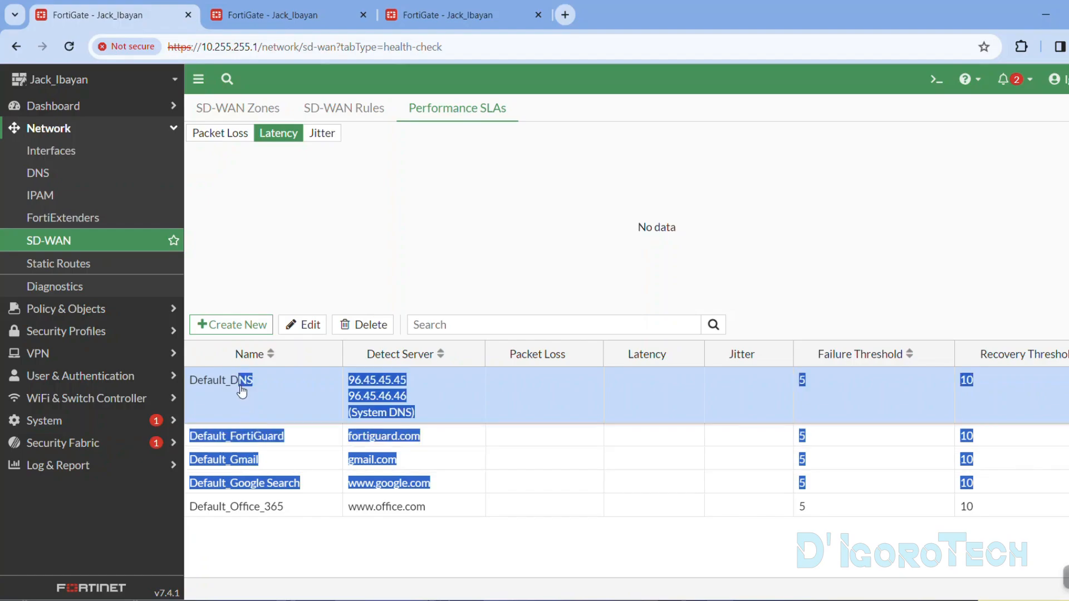
left_click(245, 389)
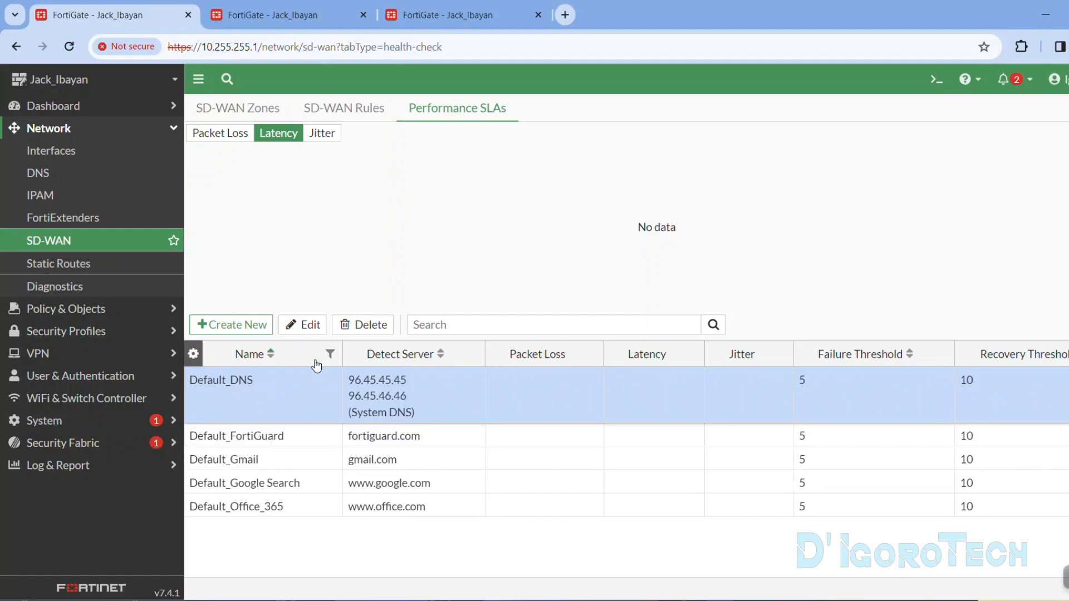
left_click_drag(298, 507, 283, 384)
left_click(371, 327)
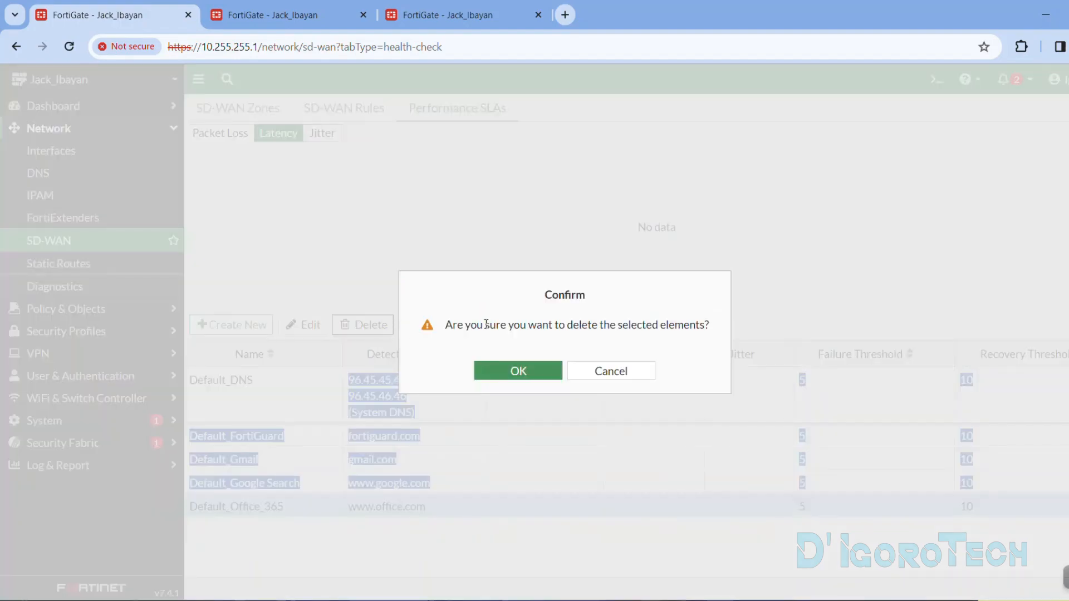
left_click(534, 372)
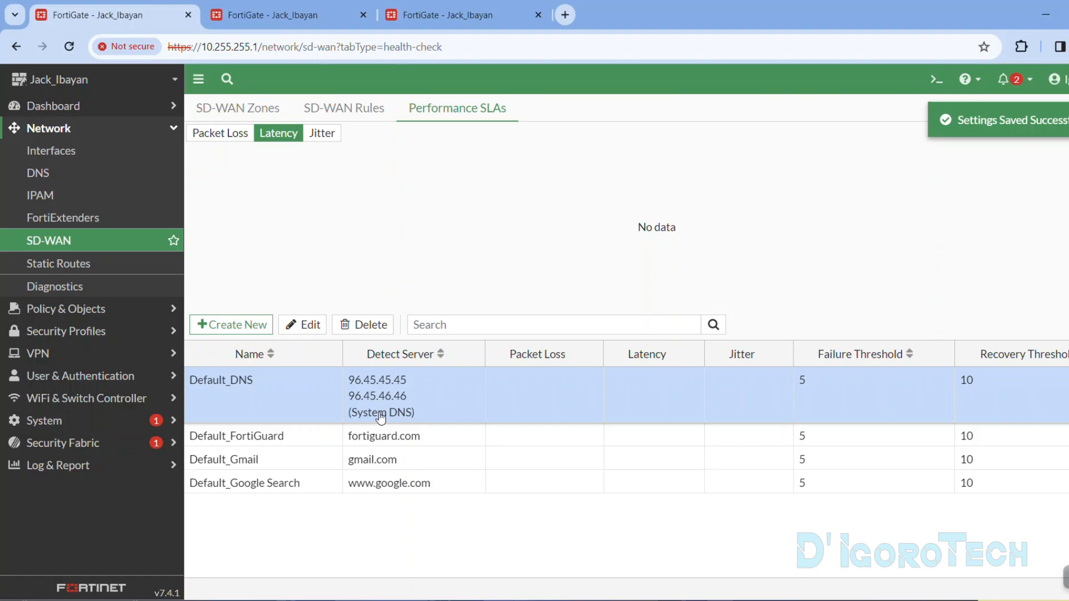
Step: Delete the remaining performance SLAs Default_DNS, Default_FortiGuard, Default_Gmail and Default_Google Search
left_click(466, 385)
left_click(457, 402)
left_click(379, 329)
left_click(531, 372)
left_click(420, 405)
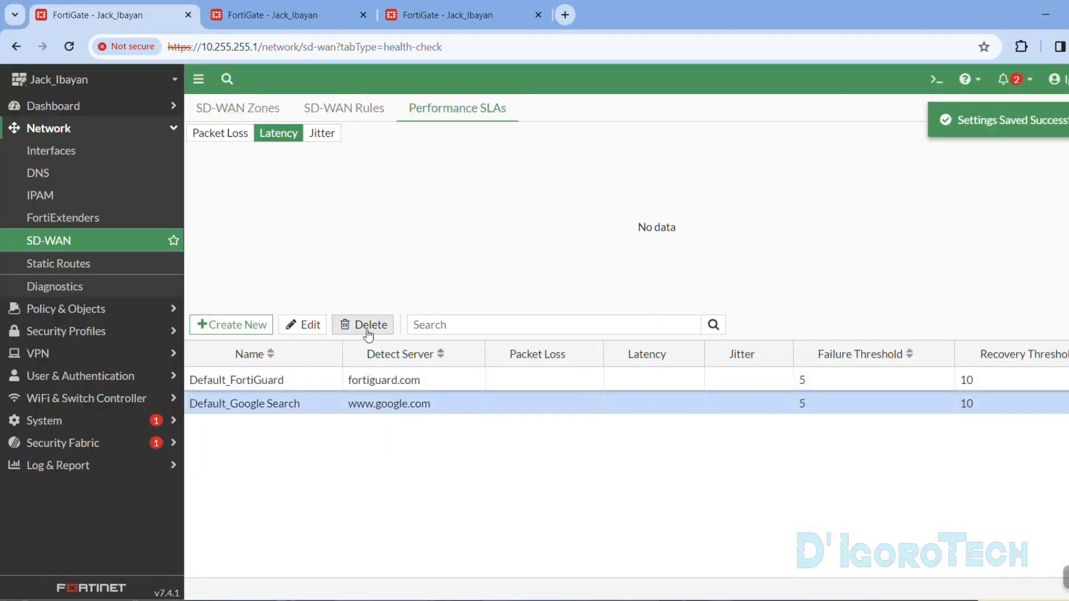
left_click(365, 330)
left_click(532, 372)
left_click(365, 386)
left_click(366, 326)
left_click(519, 370)
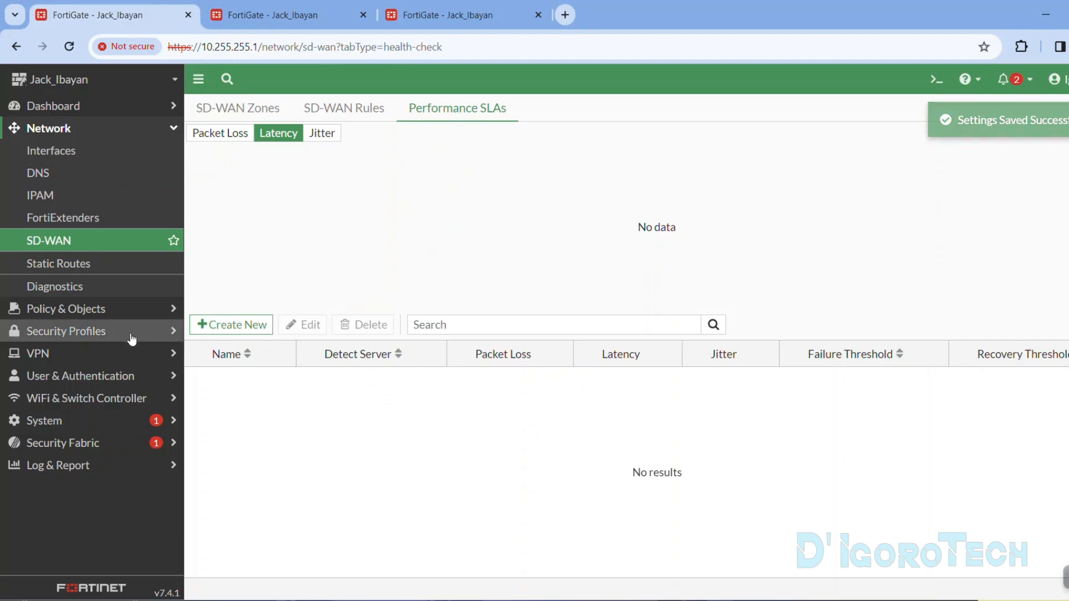
Step: Start a new performance SLA named Ping Google DNS with probe mode Active and protocol Ping
left_click(240, 326)
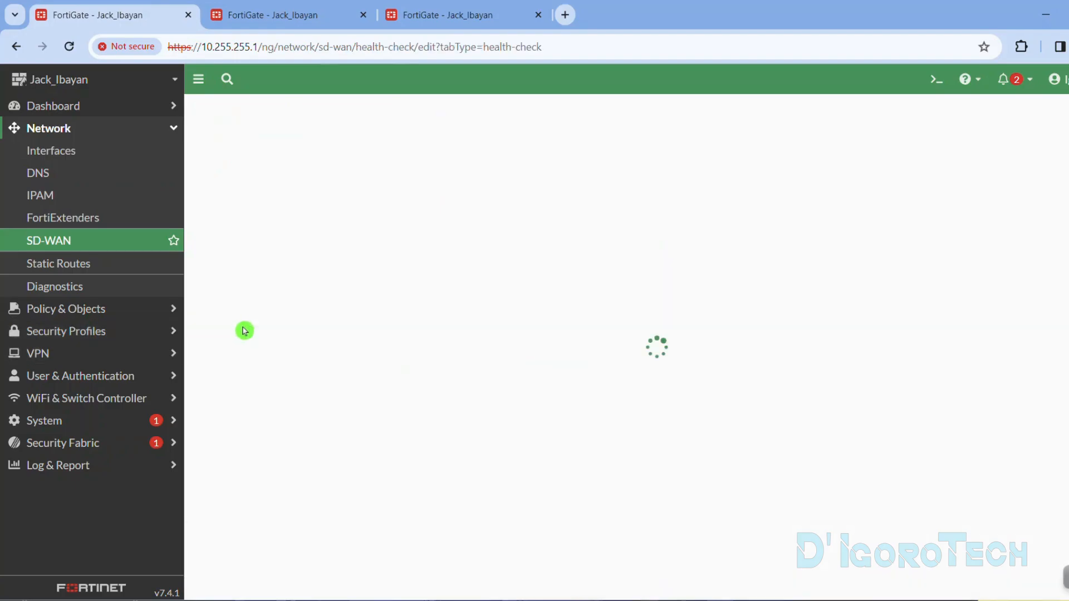
left_click(382, 155)
type("Ping Google DNS")
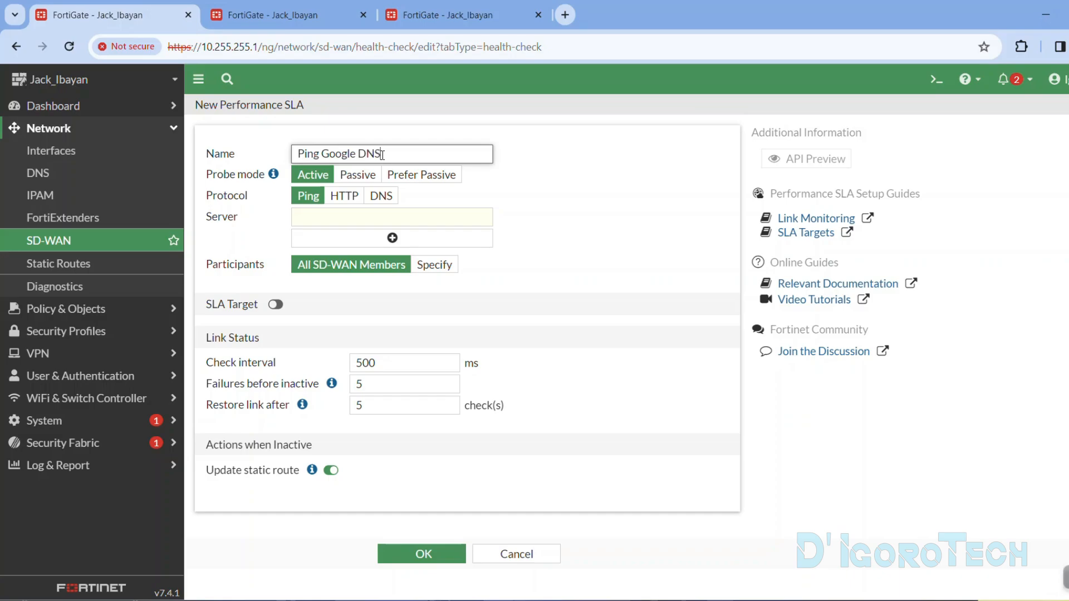
left_click(291, 177)
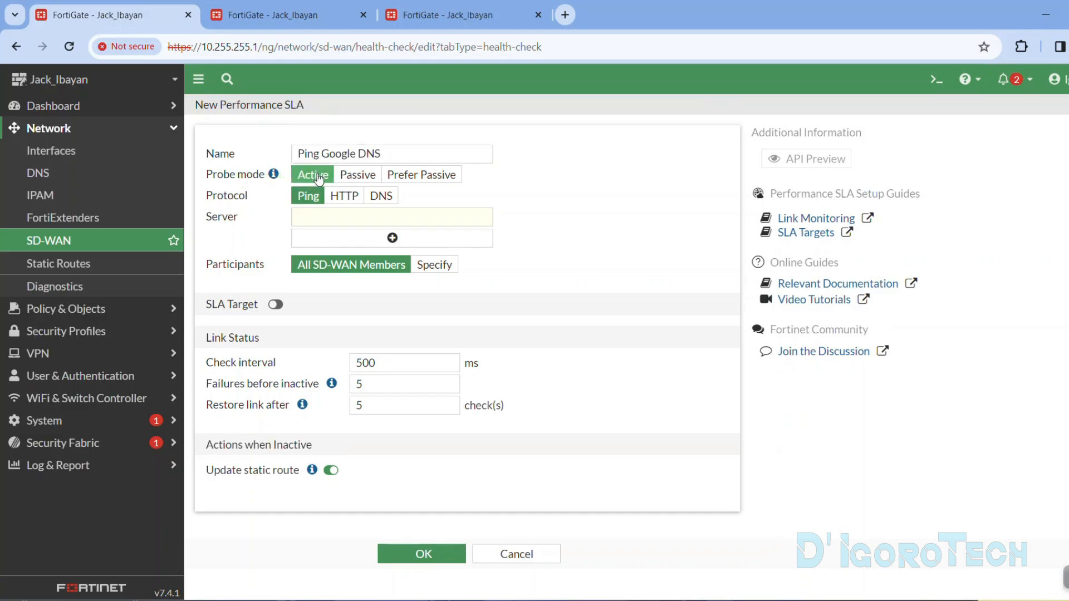
left_click(340, 198)
left_click(382, 198)
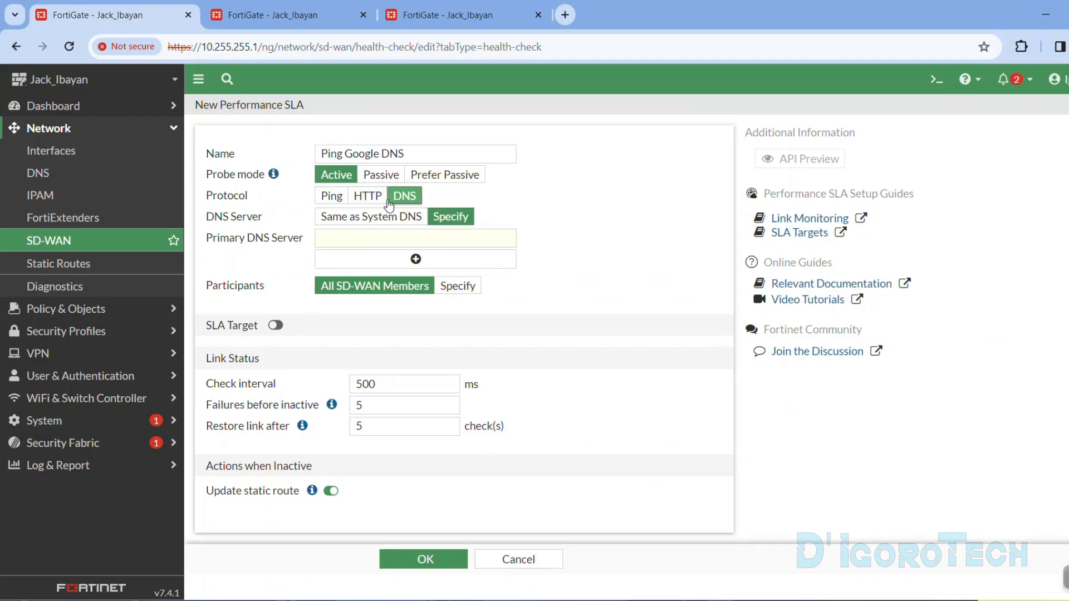
left_click(333, 197)
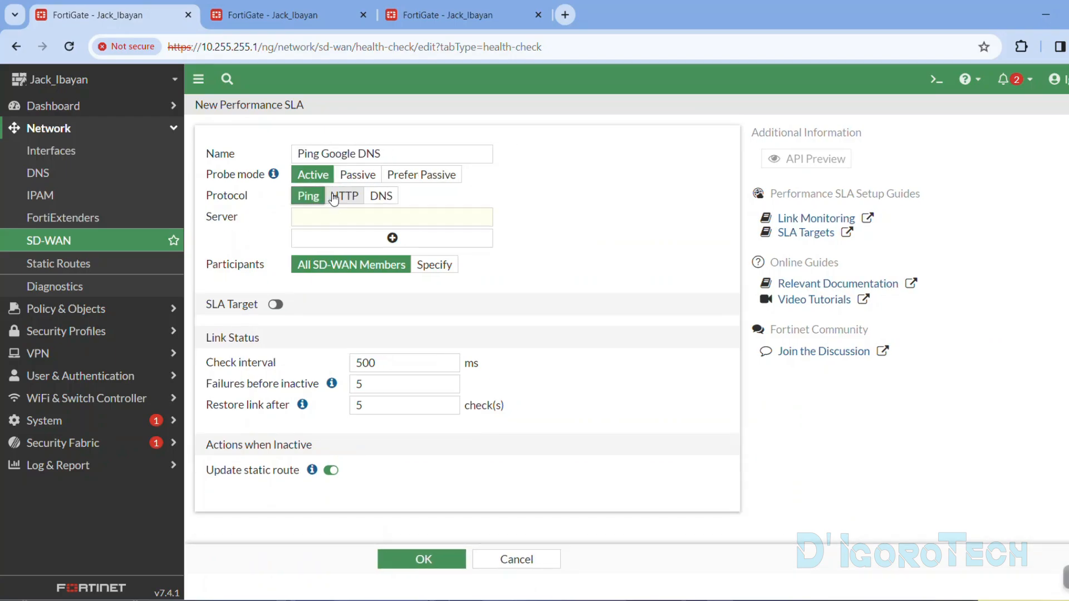
Step: Enter 8.8.8.8 as the SLA's server and add 1.1.1.1 as a second server
left_click(318, 215)
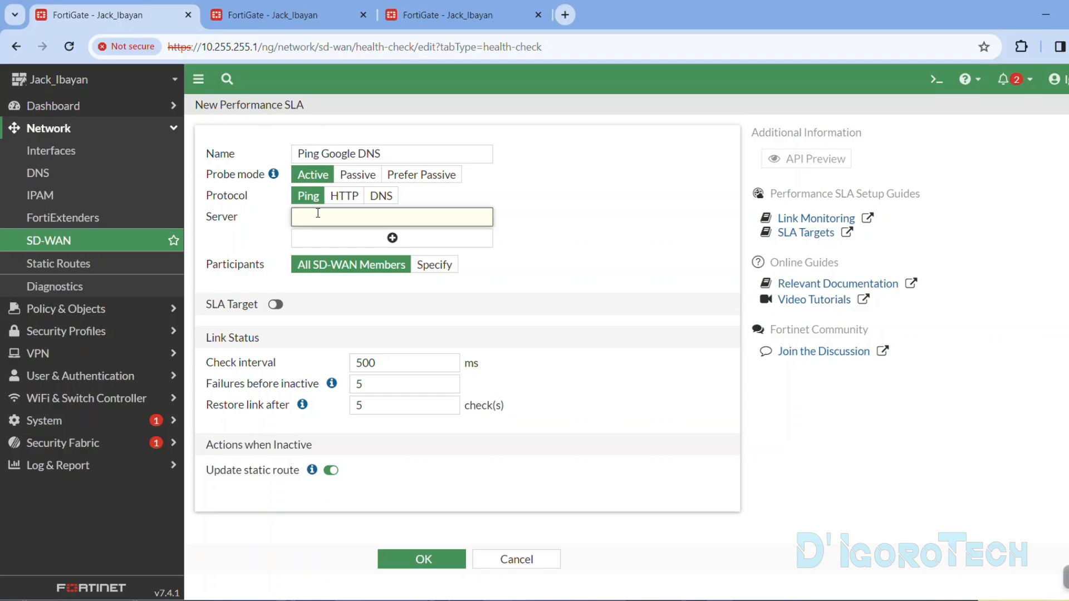
type("8.8.8.8")
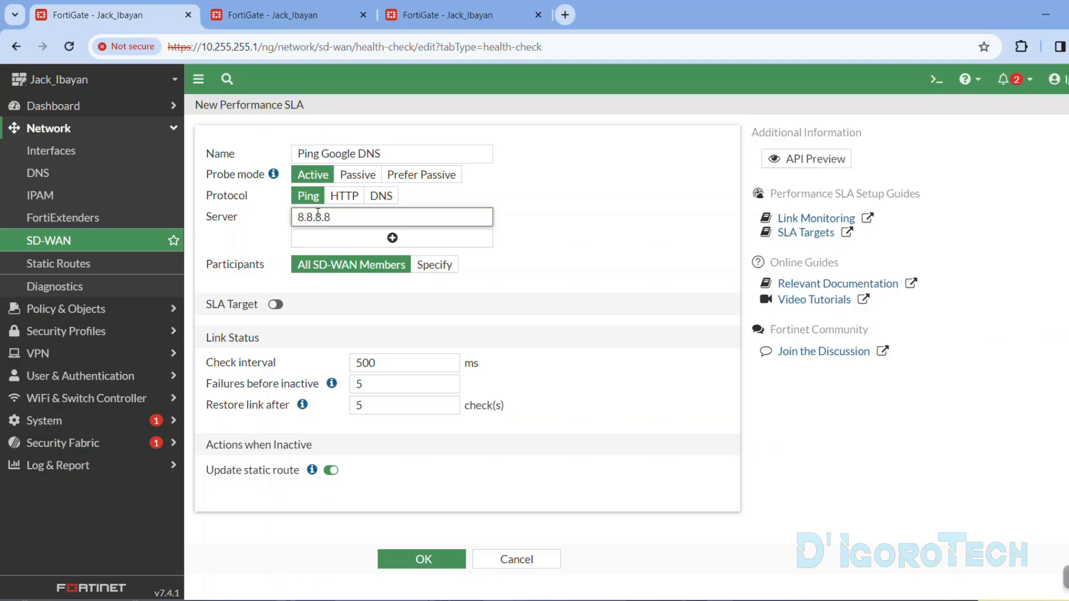
key("ctrl+a")
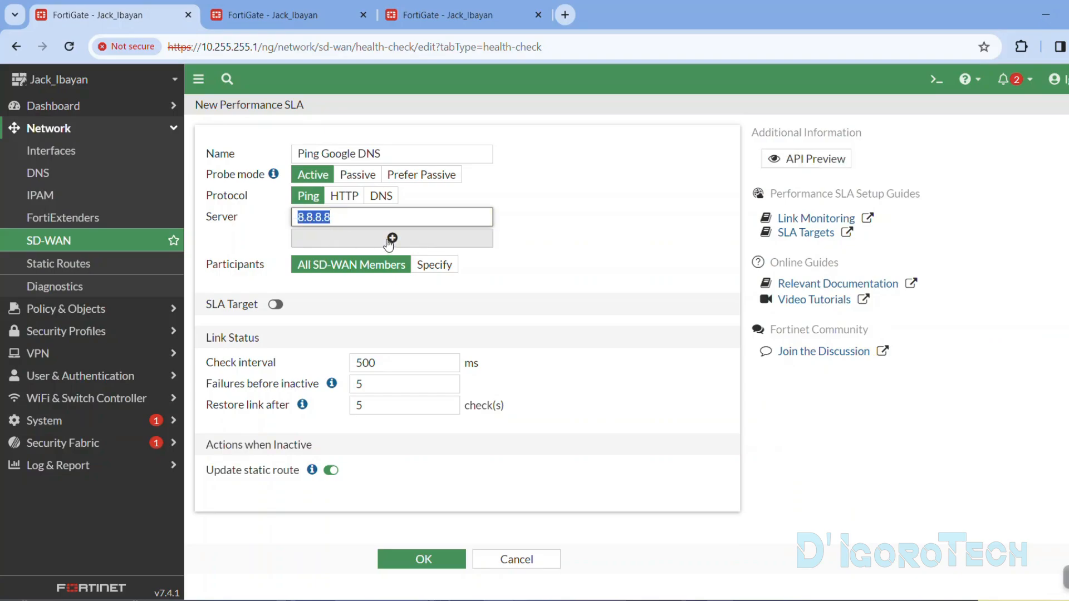
left_click(389, 239)
type("1.1.1.1")
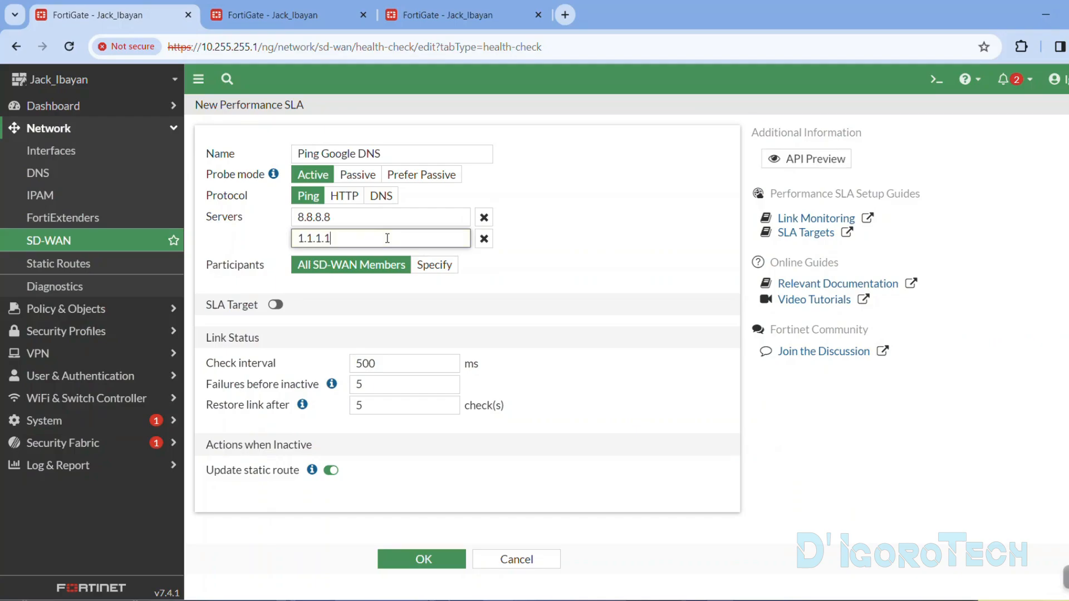
left_click(268, 247)
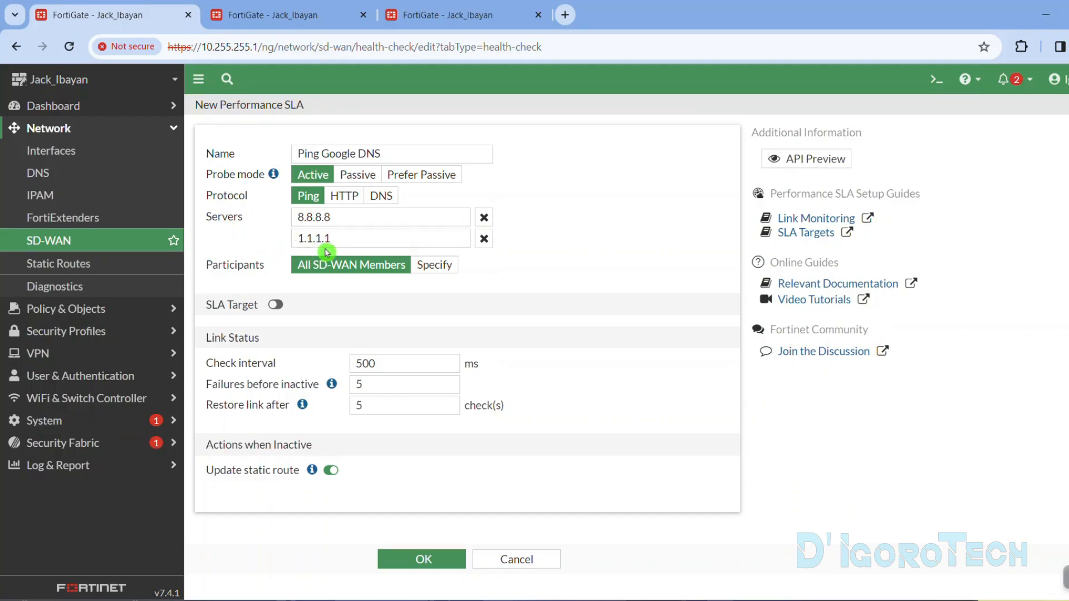
left_click(383, 151)
left_click_drag(382, 152, 295, 154)
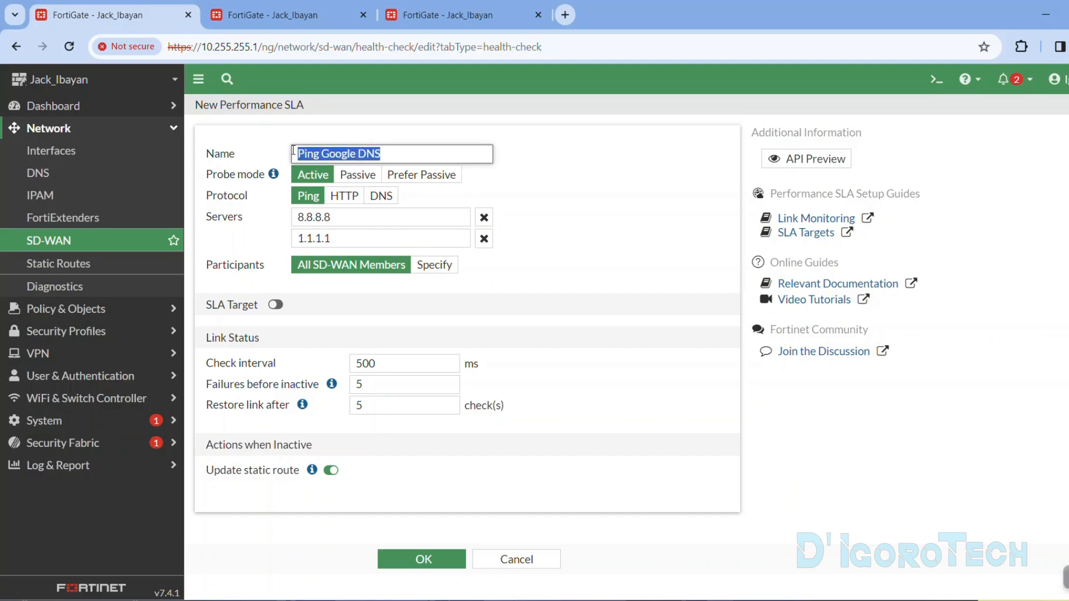
left_click(259, 247)
left_click_drag(341, 240, 282, 239)
left_click(275, 245)
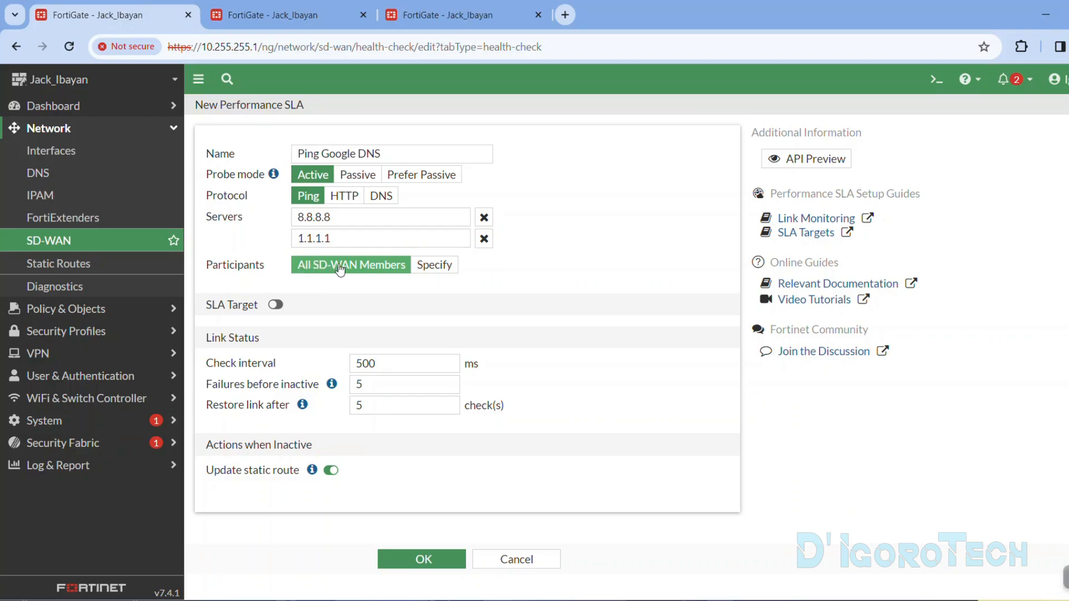
Step: Limit the SLA's participants to specified members and add wan1 and wan2
left_click(438, 266)
left_click(408, 286)
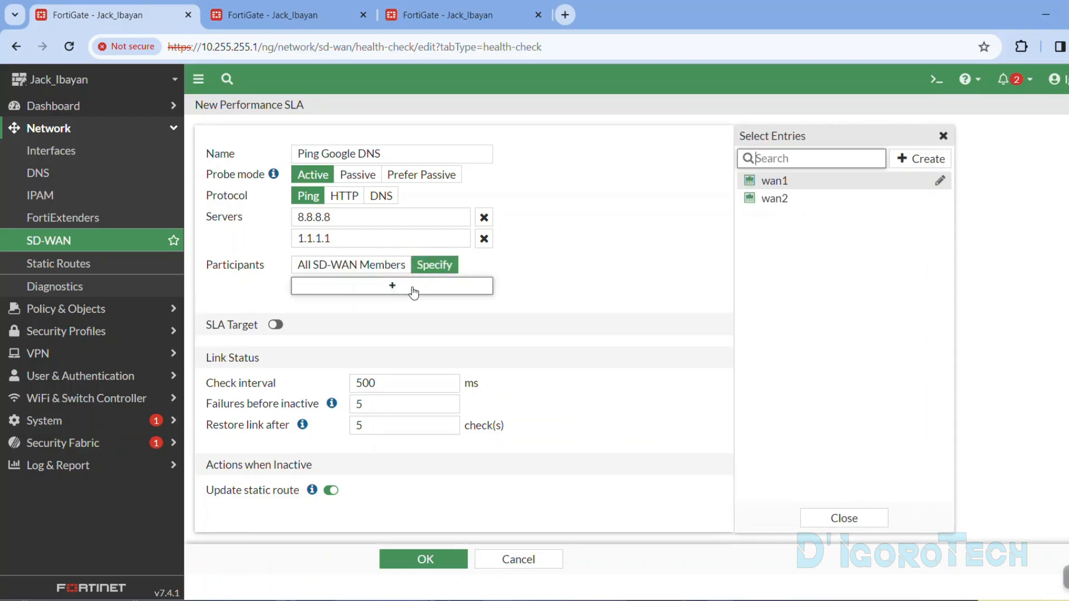
left_click(756, 179)
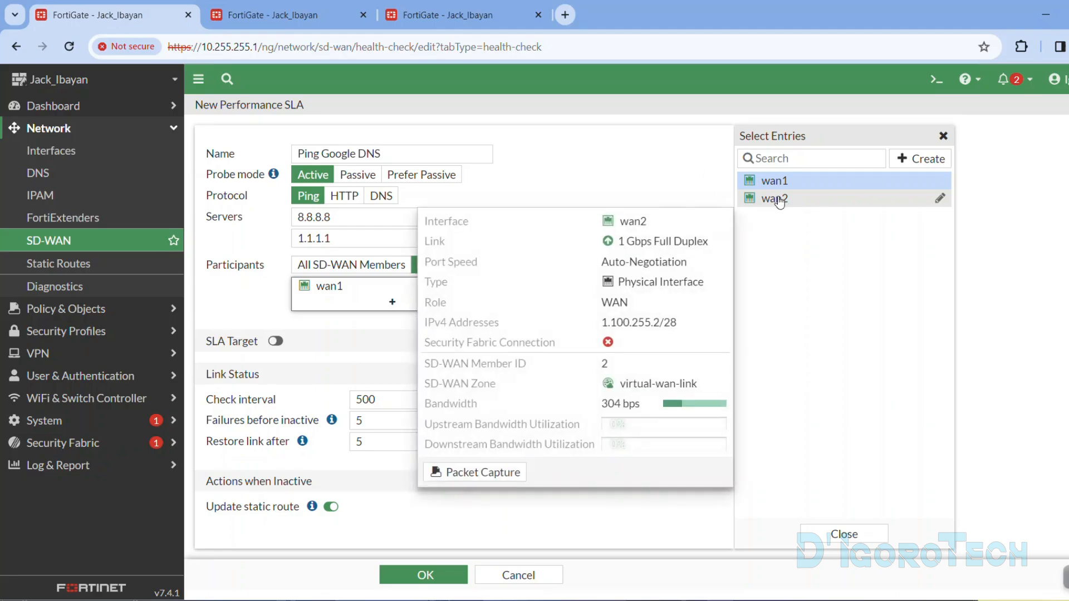
left_click(779, 201)
left_click(544, 291)
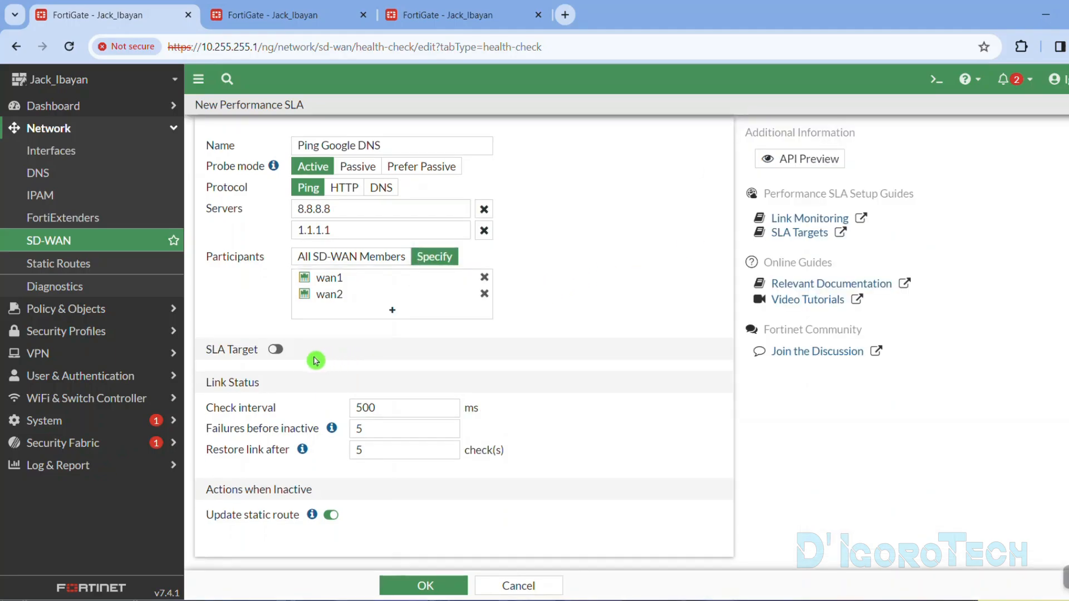
Step: Enable the SLA target with a latency threshold of 50 ms and a jitter threshold of 10 ms
left_click(275, 349)
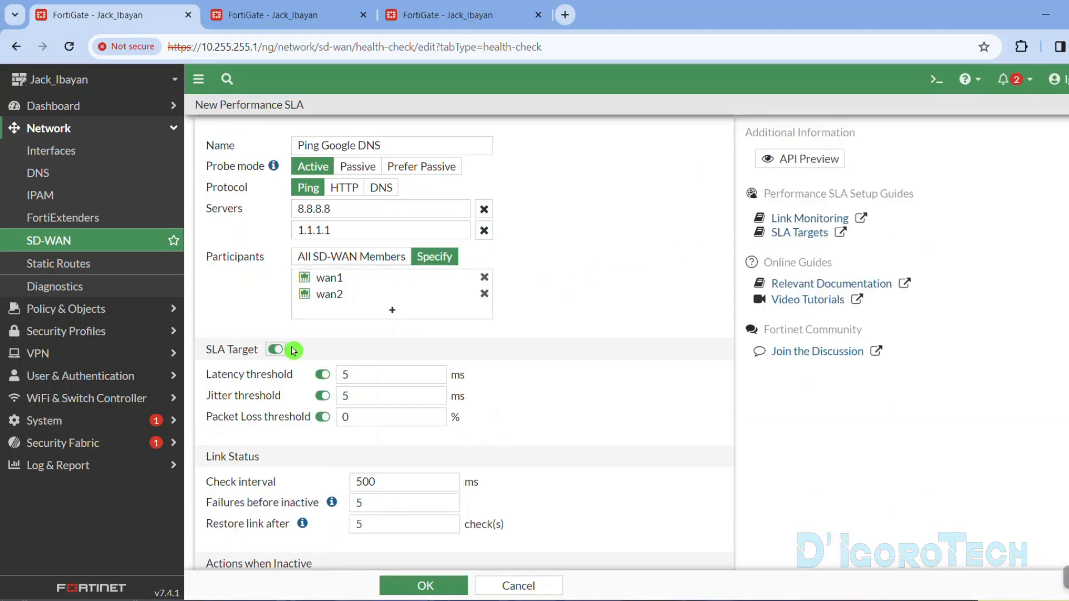
left_click(372, 370)
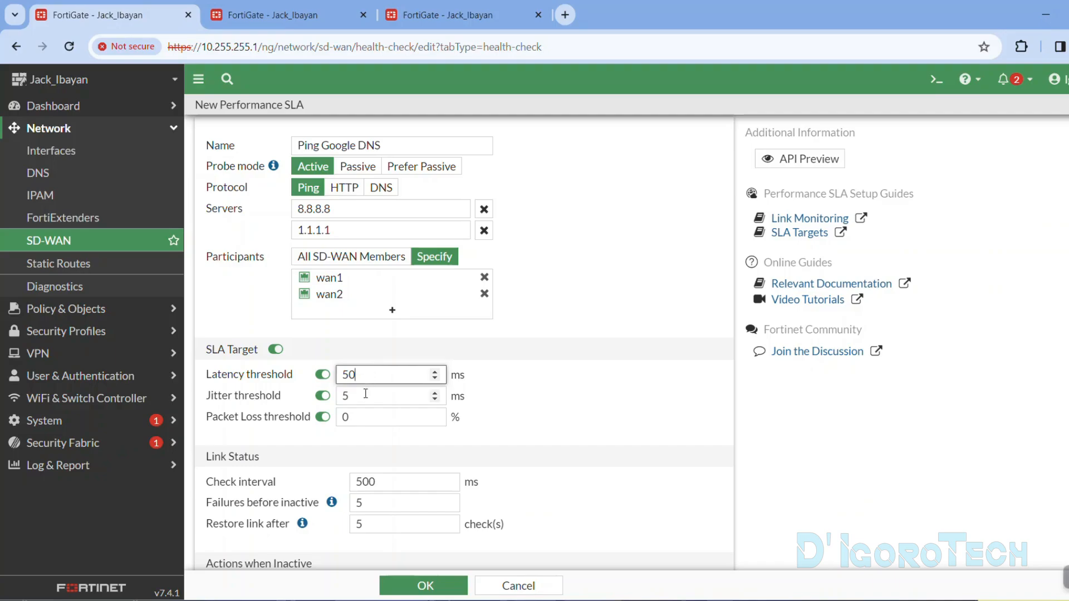
left_click(363, 394)
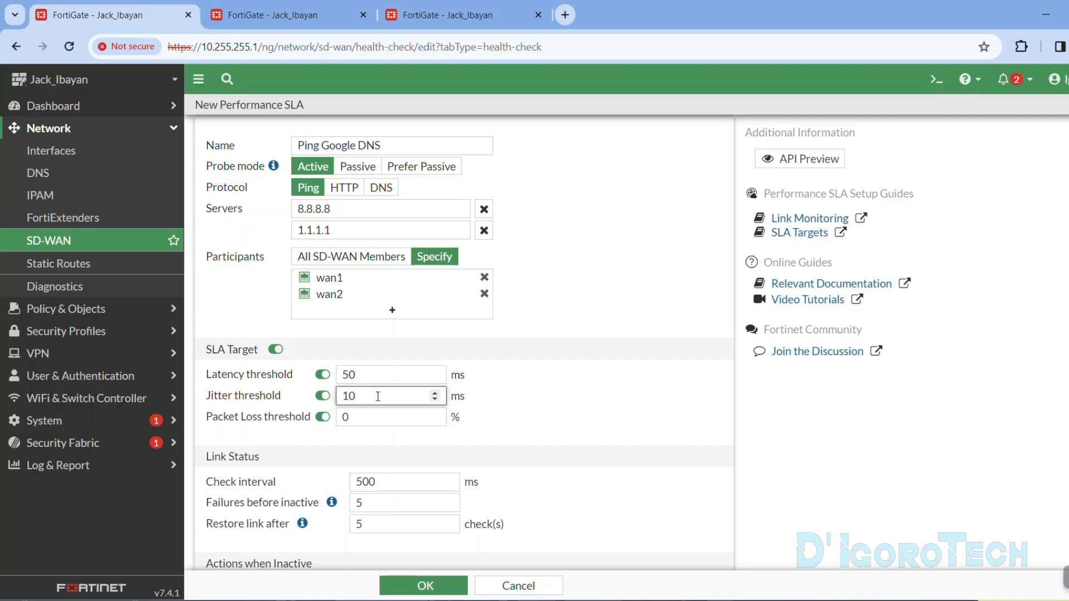
left_click(387, 419)
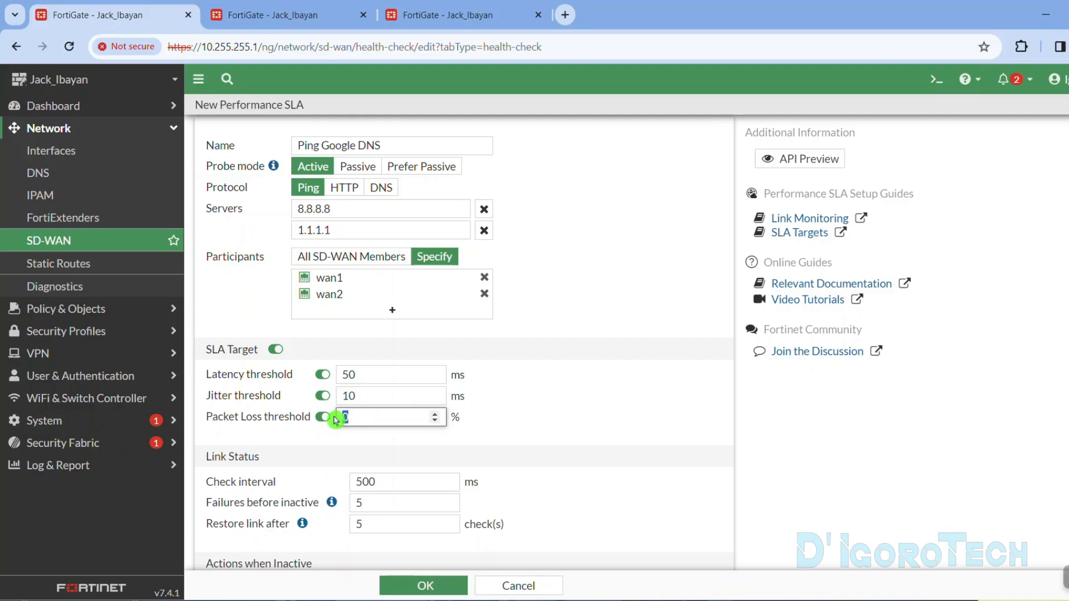
left_click(515, 435)
Step: Review the link status check interval, failure and restore settings, and the help text for updating static routes
scroll(528, 429, "down", 1)
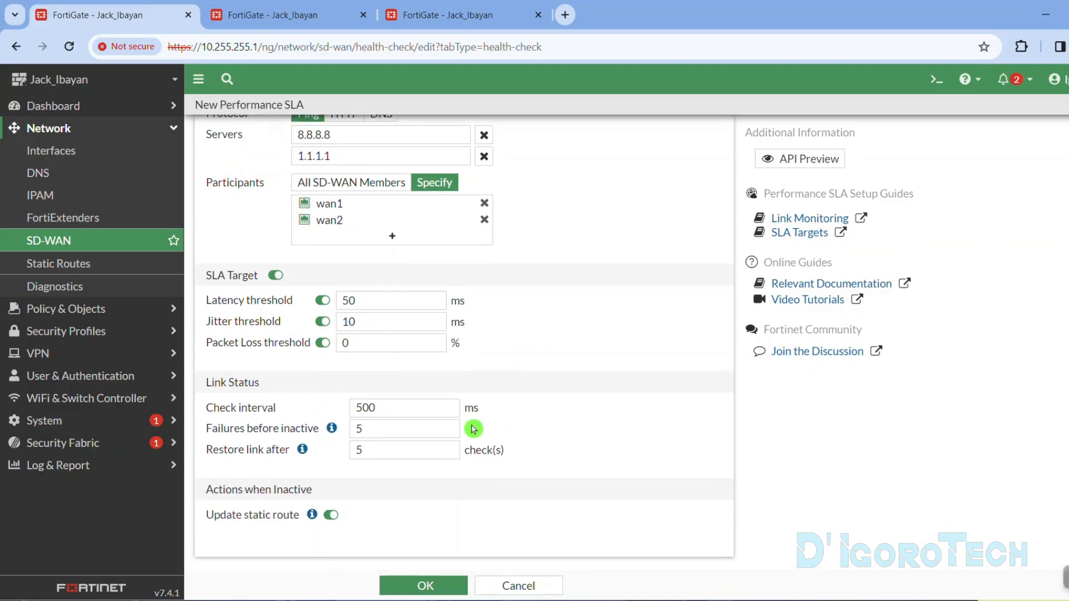
left_click(394, 405)
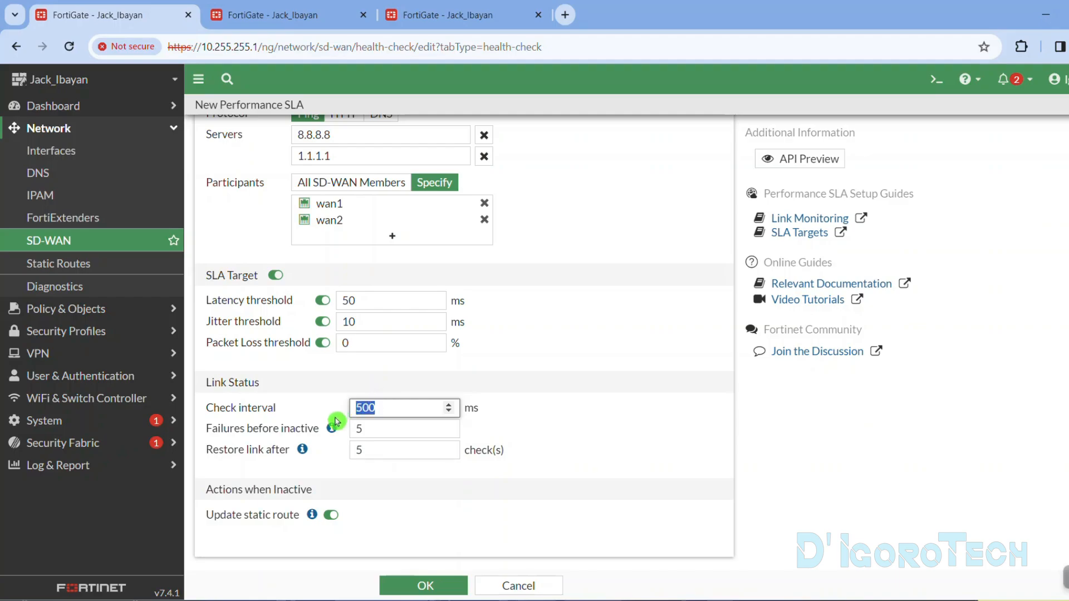
left_click(366, 431)
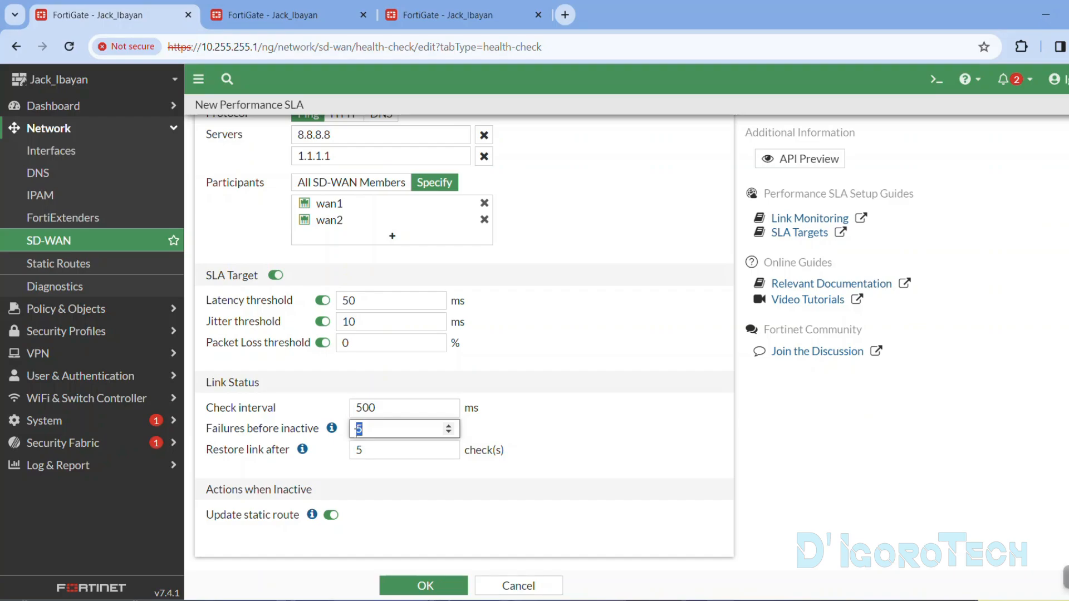
left_click(334, 432)
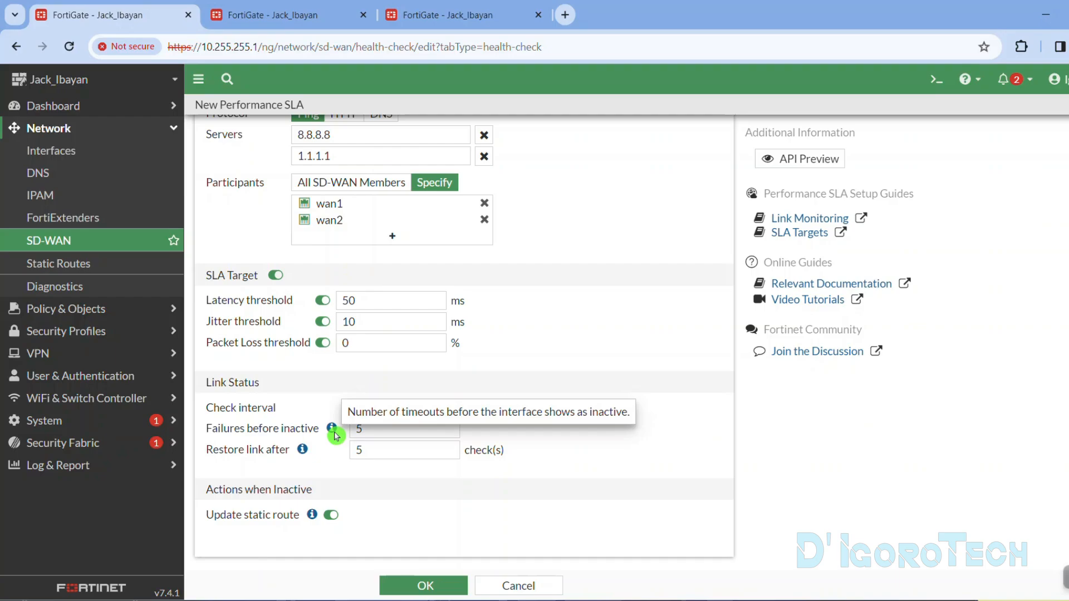
key("Tab")
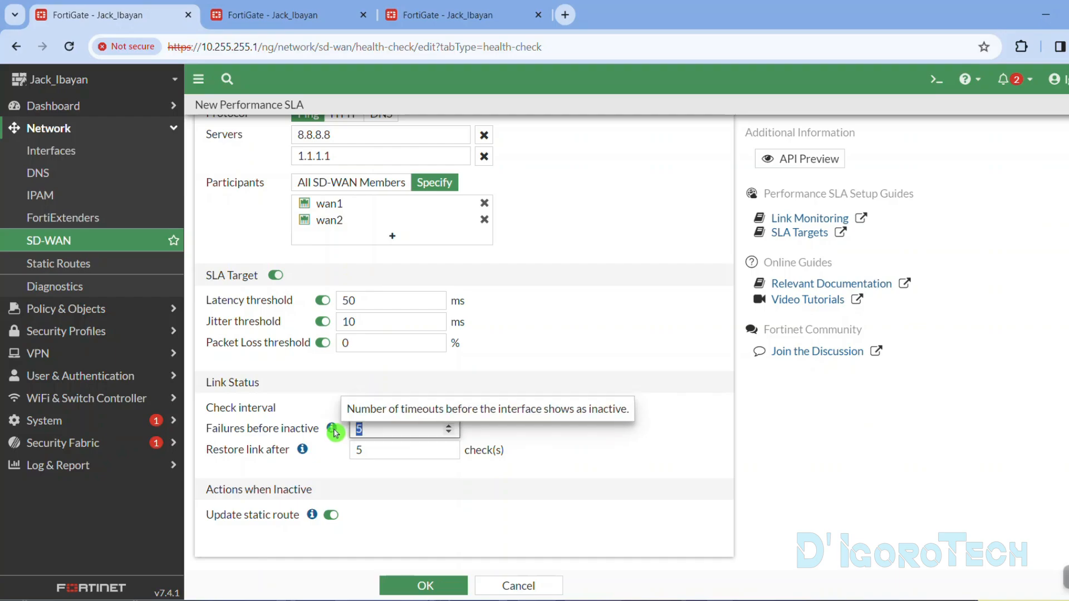
left_click(363, 450)
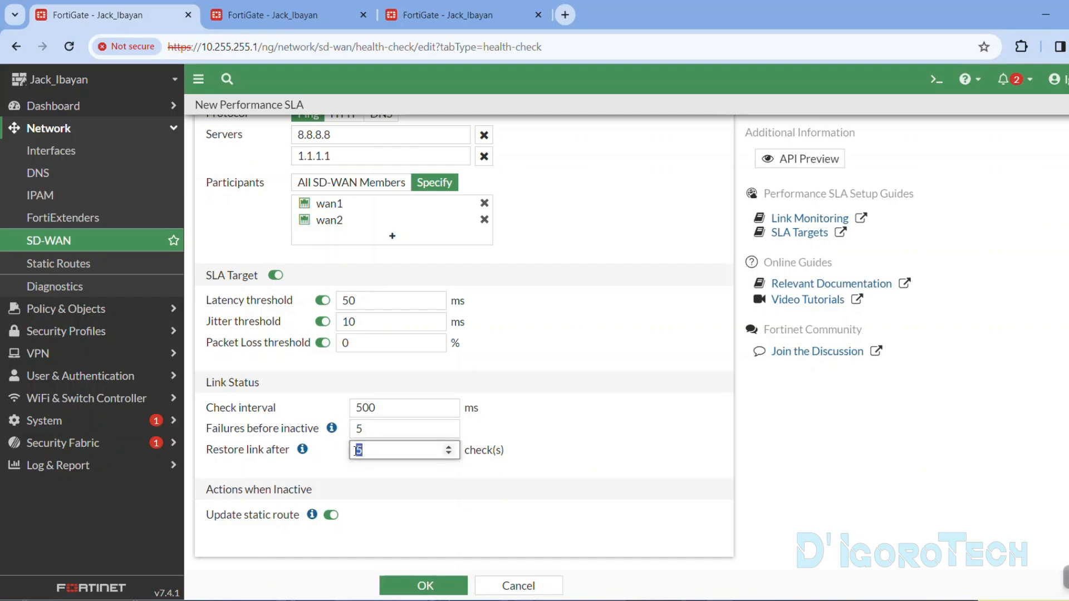
mouse_move(308, 454)
left_click(327, 455)
left_click(315, 517)
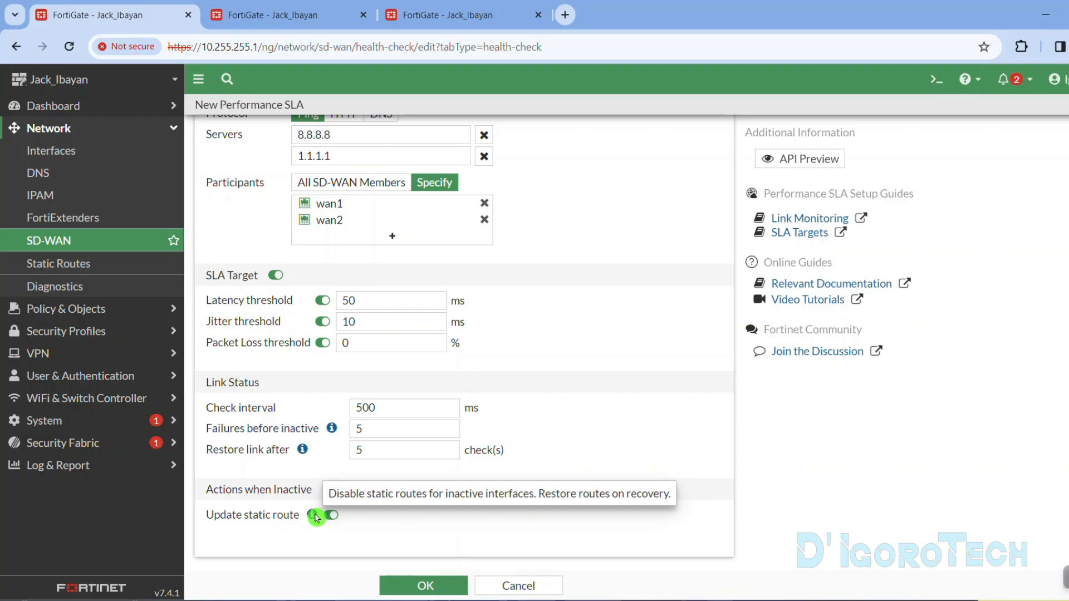
Step: Save the new performance SLA and reload the Performance SLAs list
left_click(426, 585)
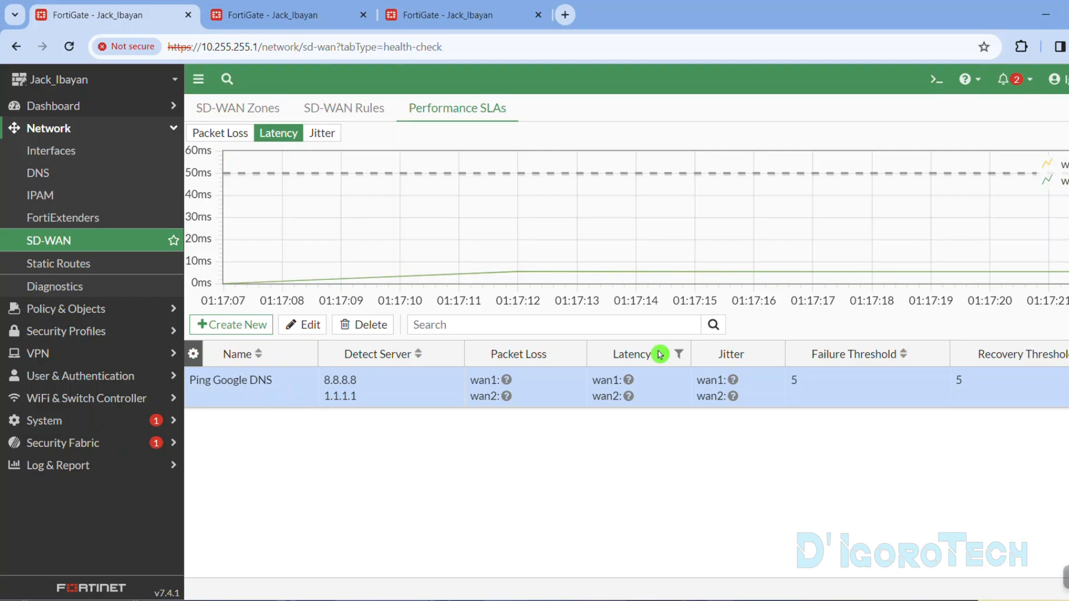
left_click(134, 241)
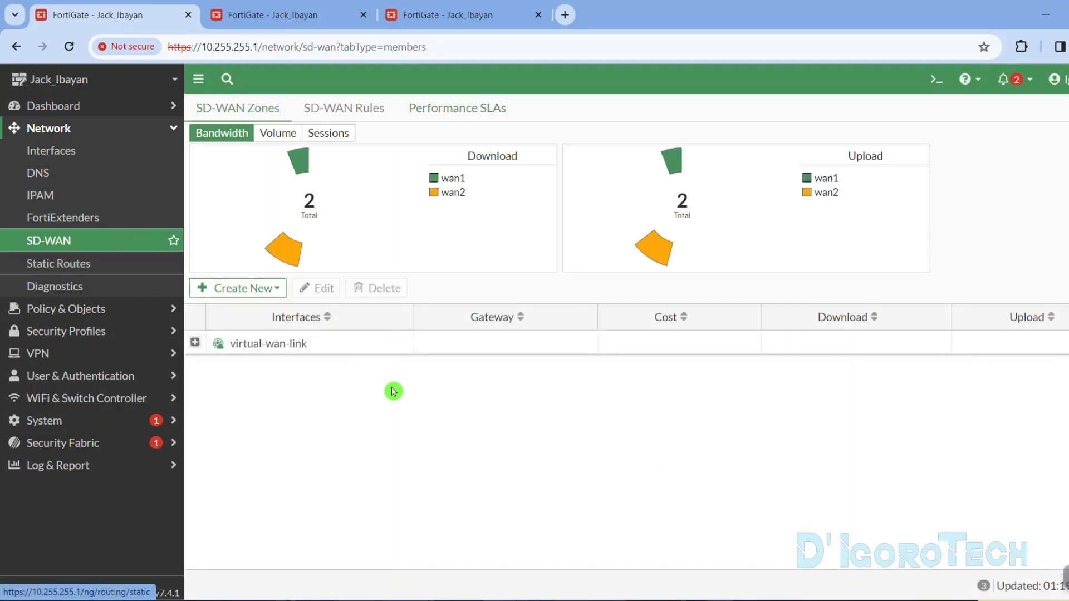
left_click(444, 110)
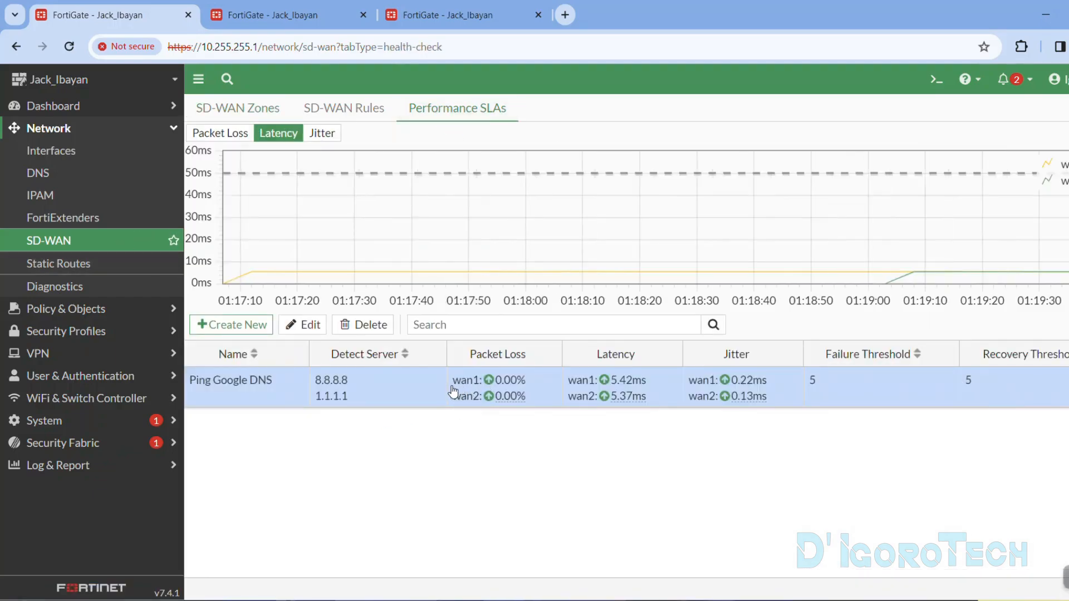
Step: Check the packet loss, latency and jitter of wan1 and wan2 against the Ping Google DNS SLA targets
mouse_move(510, 381)
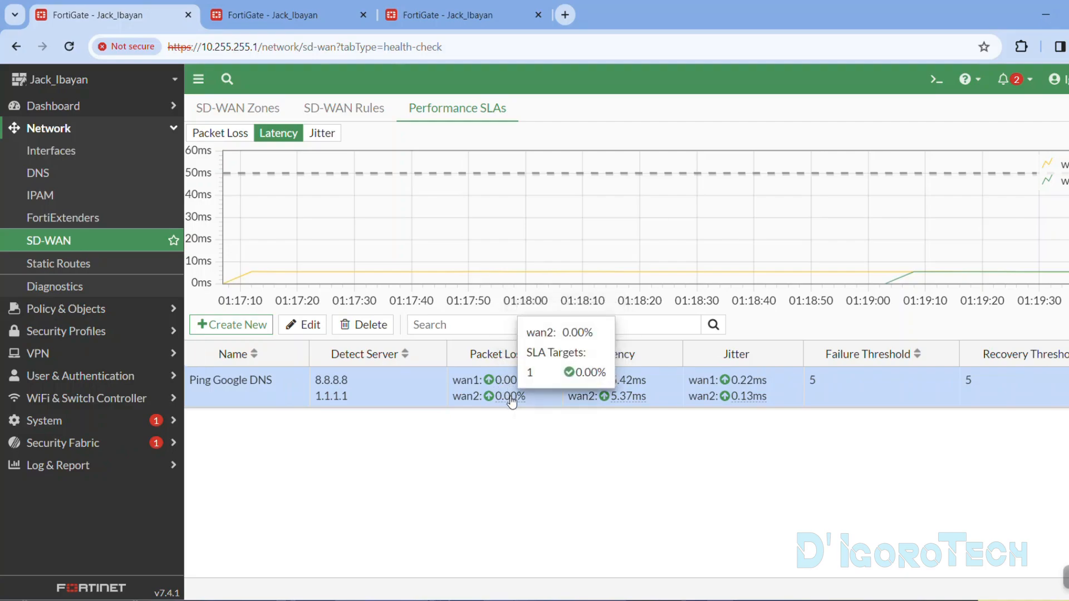
mouse_move(614, 379)
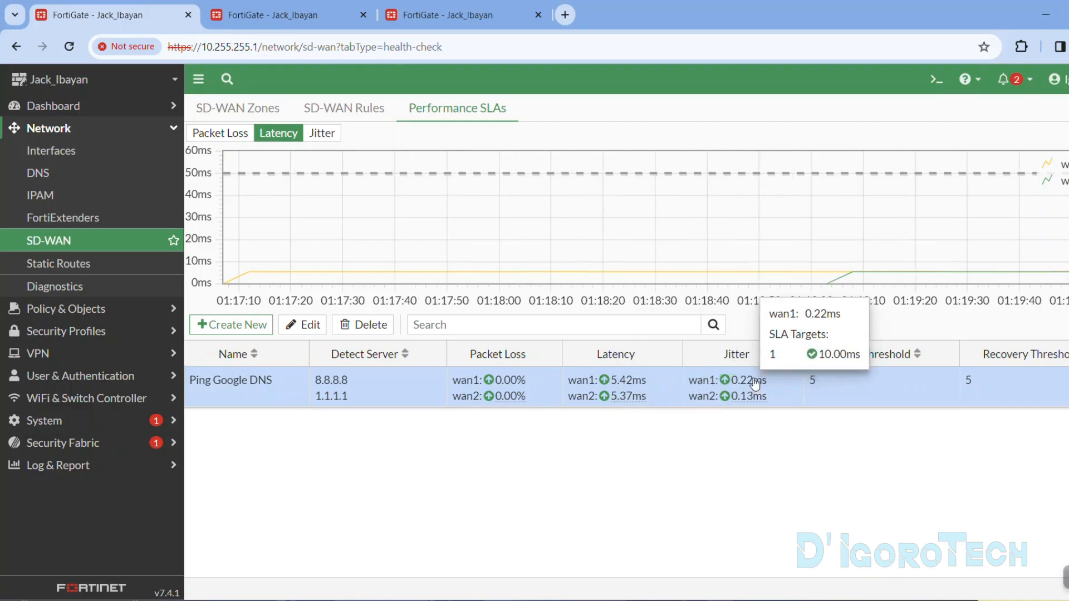
mouse_move(747, 396)
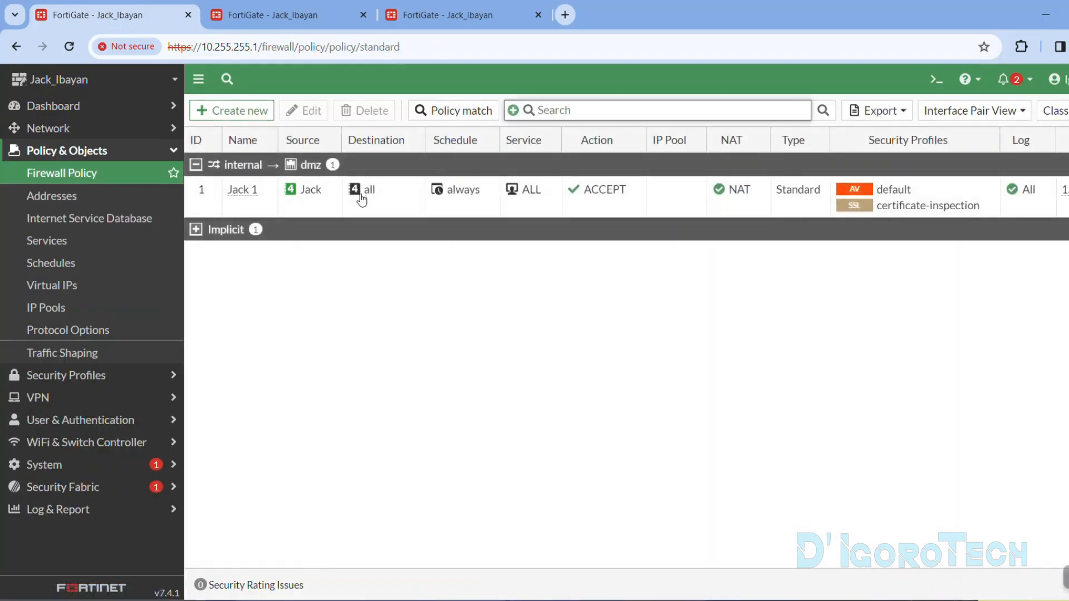
Step: Open the internal-to-dmz firewall policy for editing and show its outgoing interface choices
left_click(363, 215)
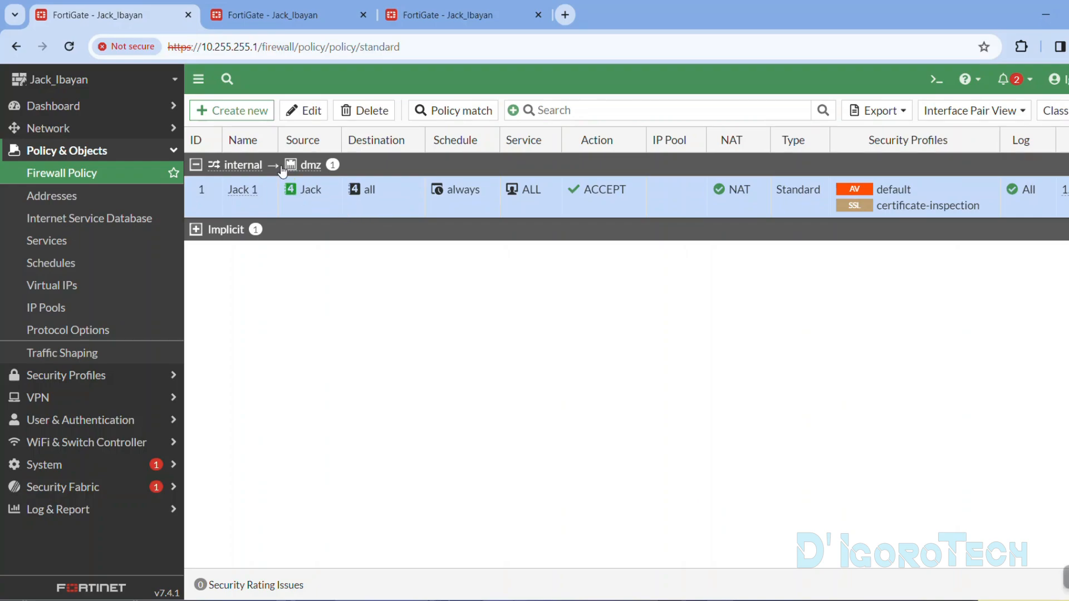
double_click(307, 206)
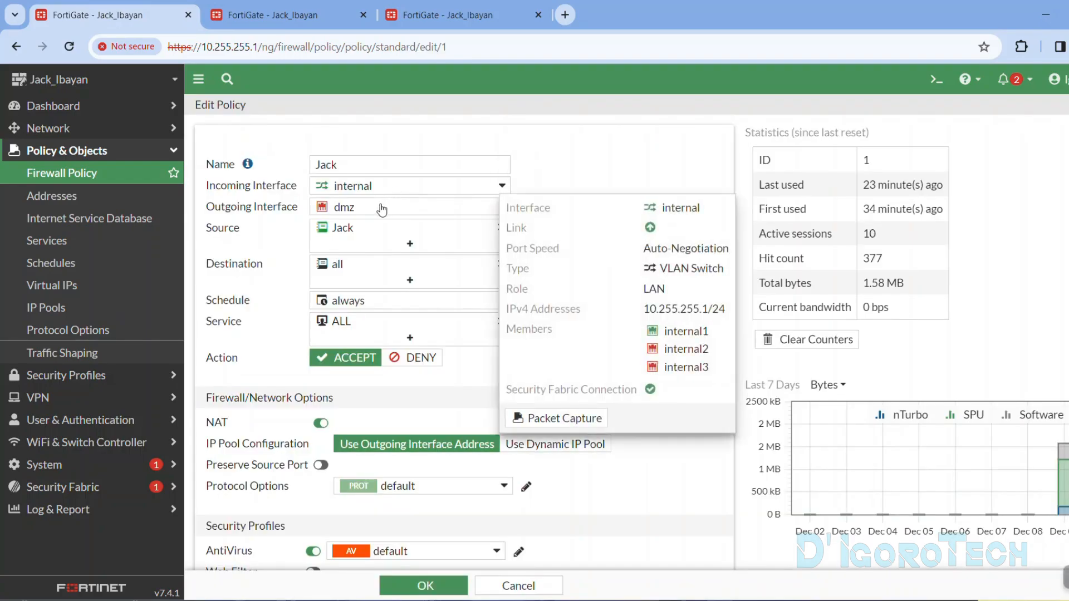
left_click(379, 209)
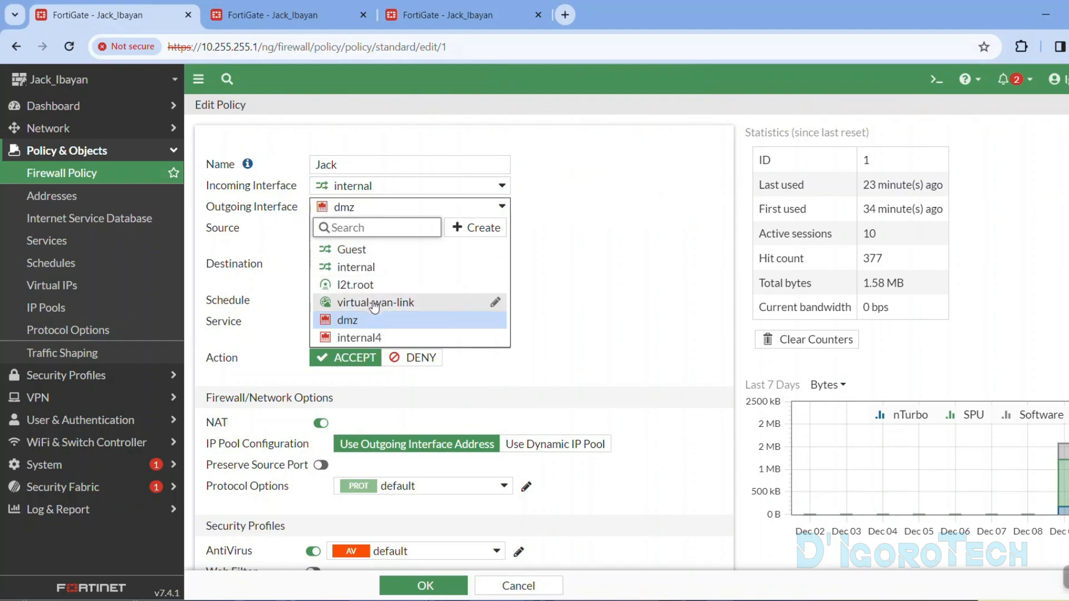
mouse_move(374, 305)
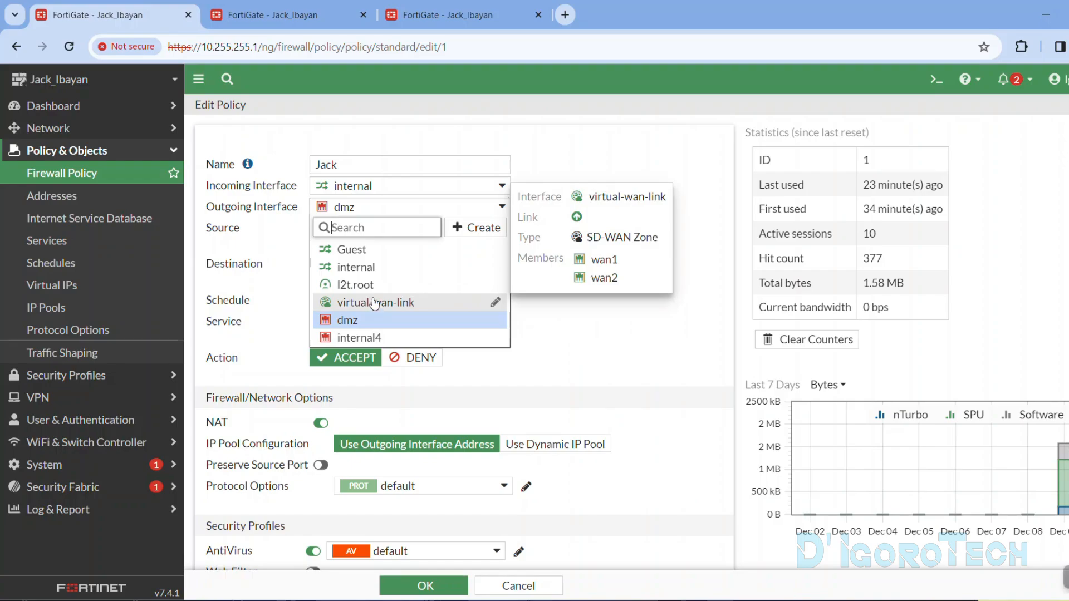
Step: Look at the virtual-wan-link zone in the interfaces list, close that browser tab and return to the policy
left_click(440, 15)
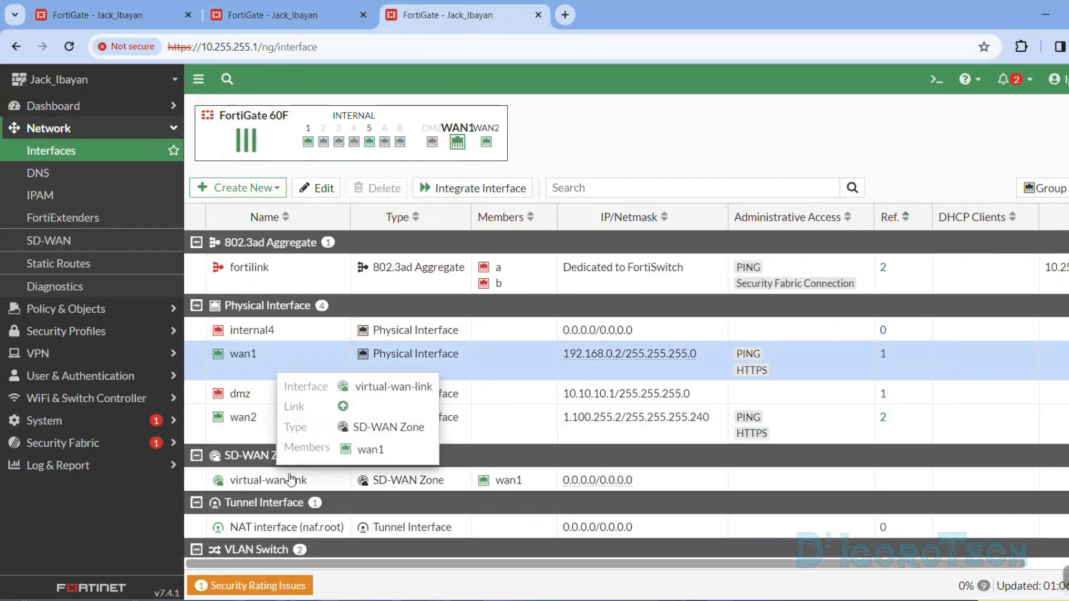
left_click(333, 481)
left_click(364, 16)
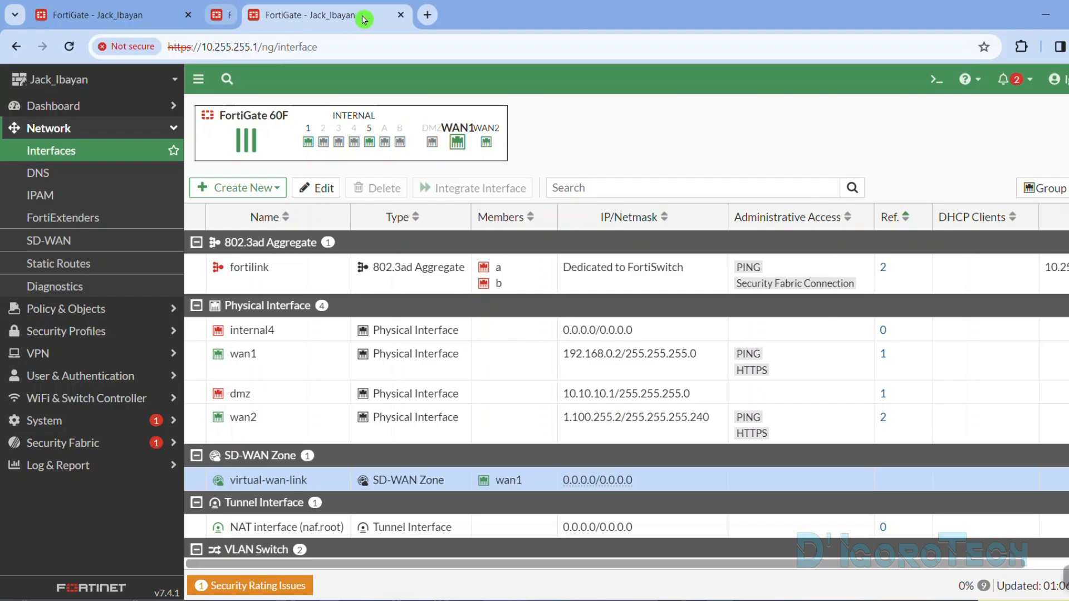
left_click(162, 21)
Step: Set the policy's outgoing interface to virtual-wan-link and save the policy
left_click(366, 303)
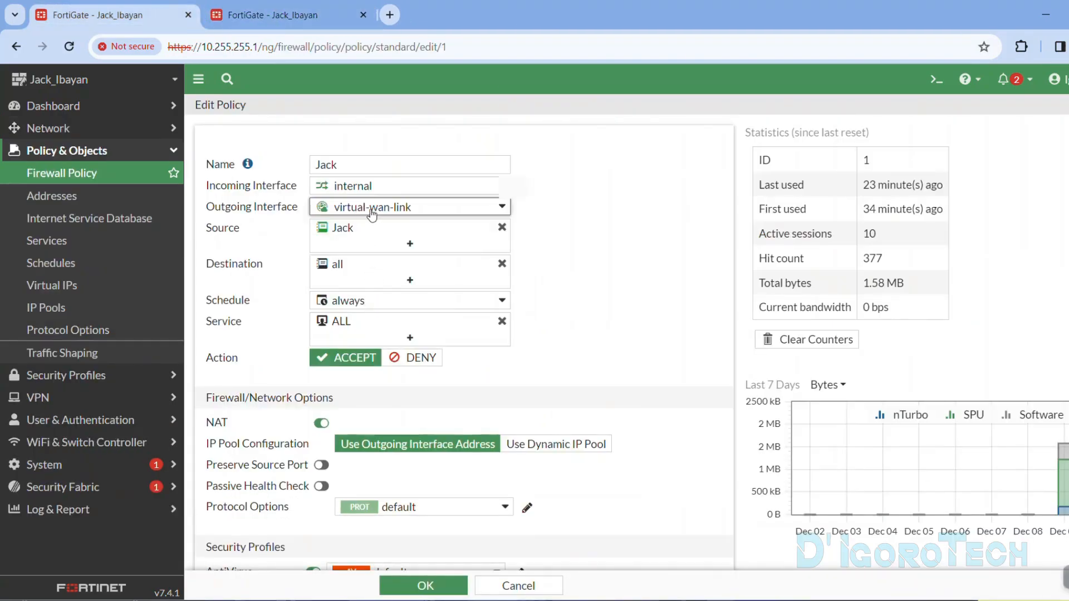
scroll(412, 501, "down", 5)
left_click(421, 584)
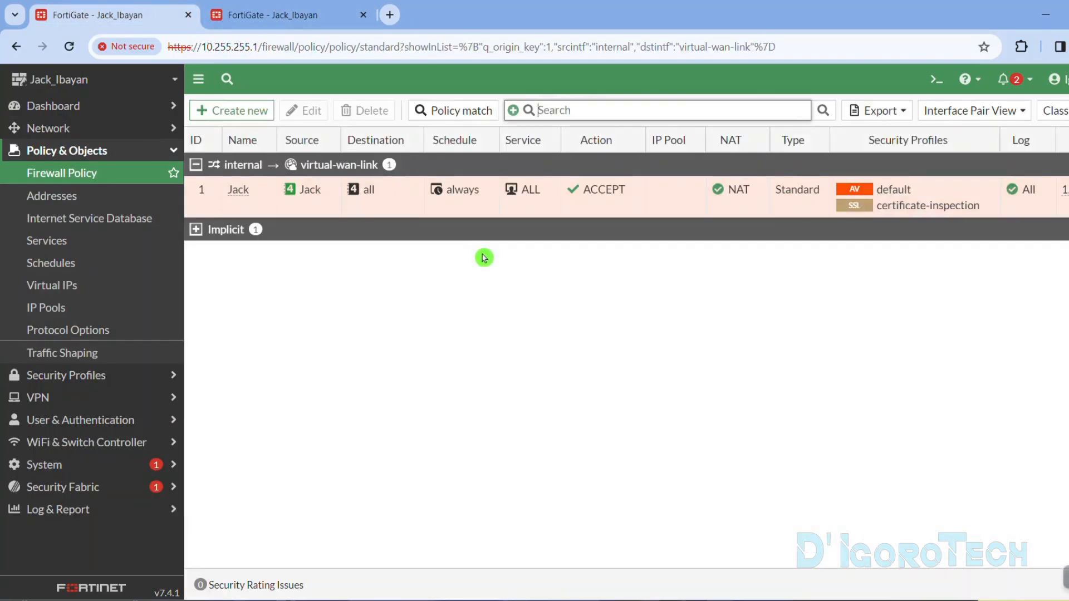
left_click(320, 203)
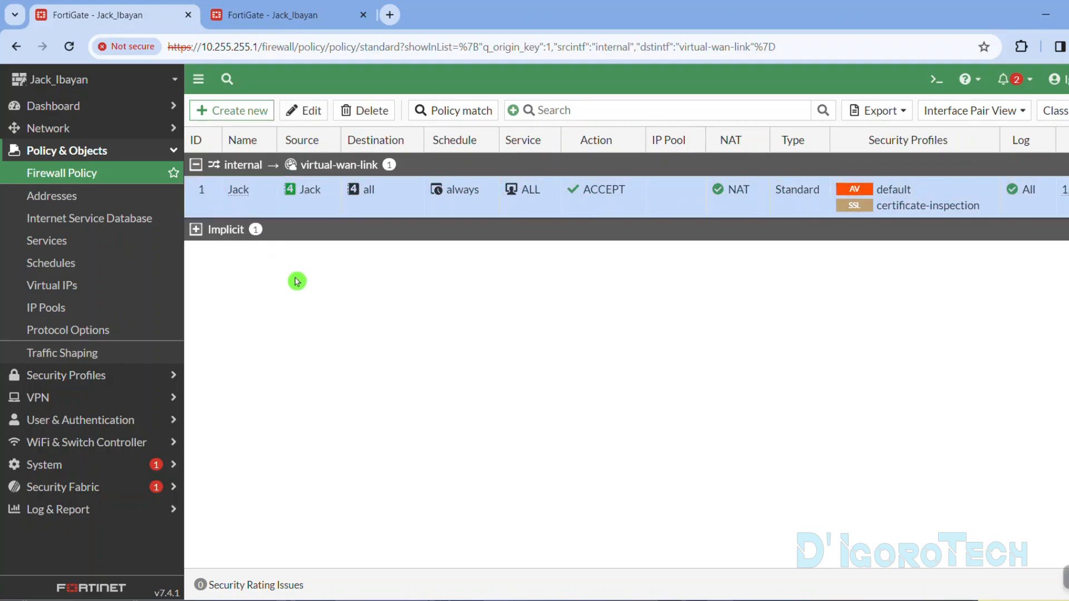
Step: Create a firewall policy named "LAN - Internet" with incoming interface internal and outgoing interface virtual-wan-link
left_click(230, 110)
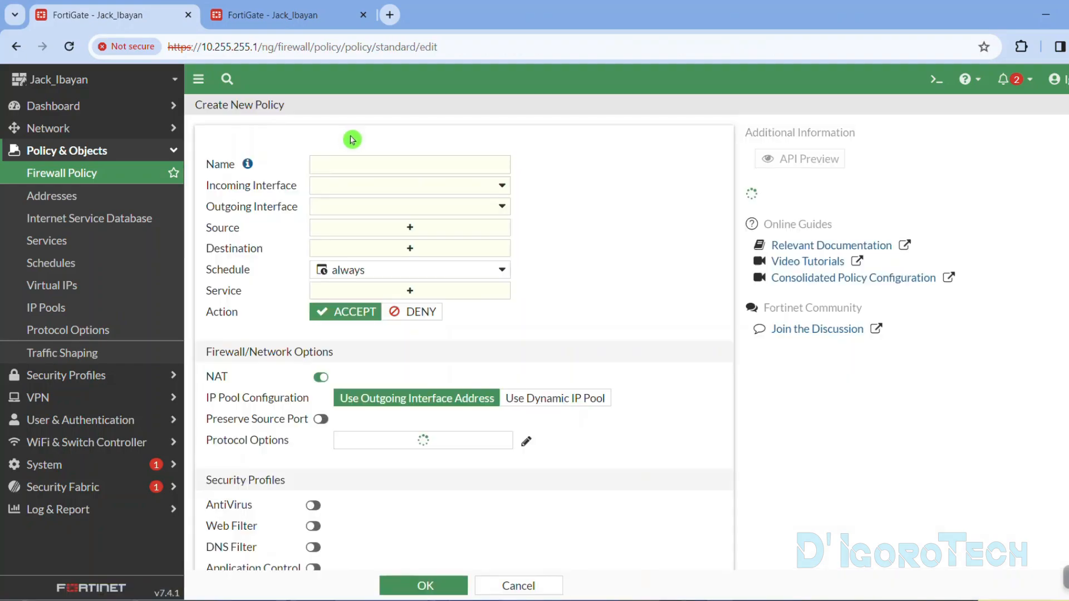
left_click(352, 161)
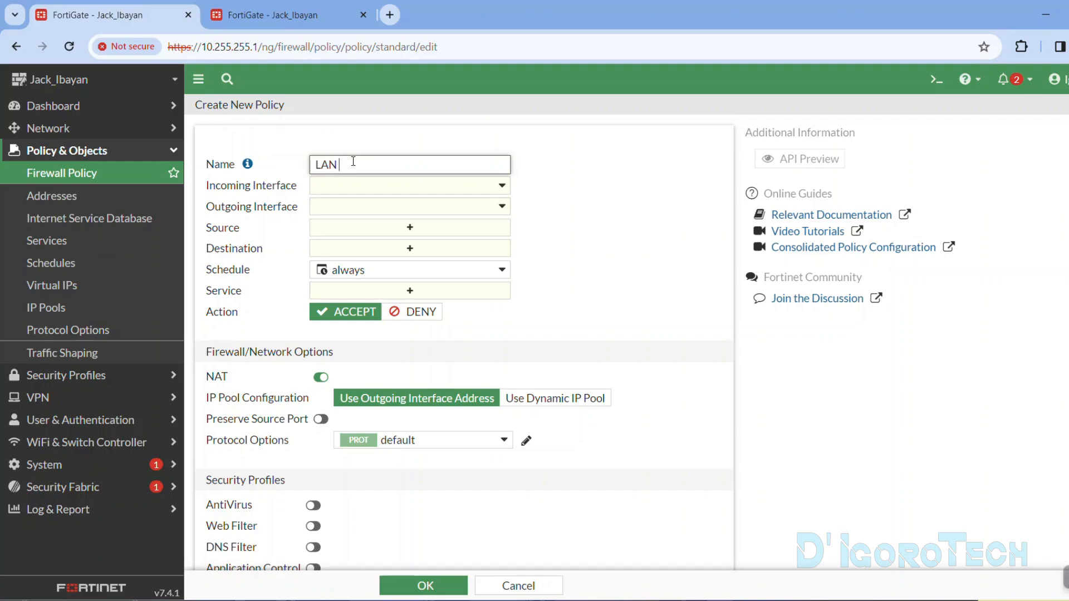
type("LAN - Internet")
left_click(353, 186)
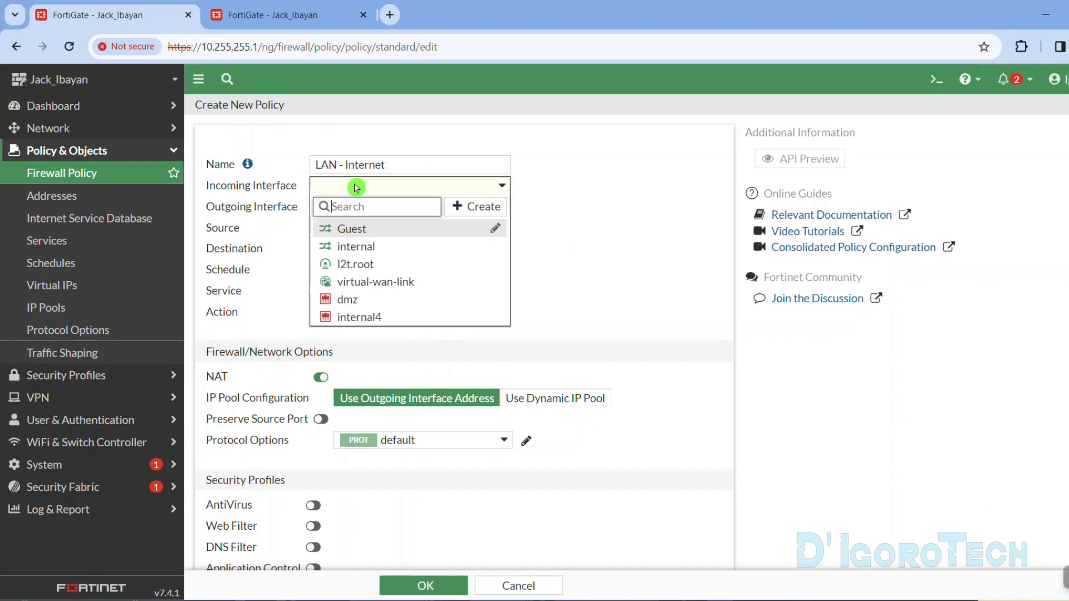
left_click(363, 247)
left_click(398, 207)
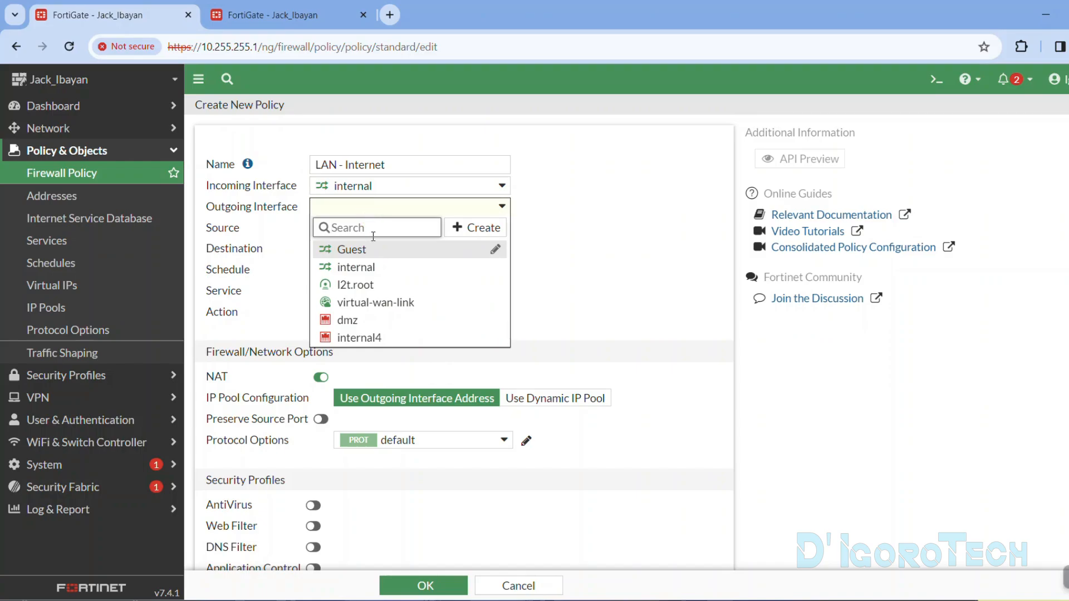
left_click(377, 302)
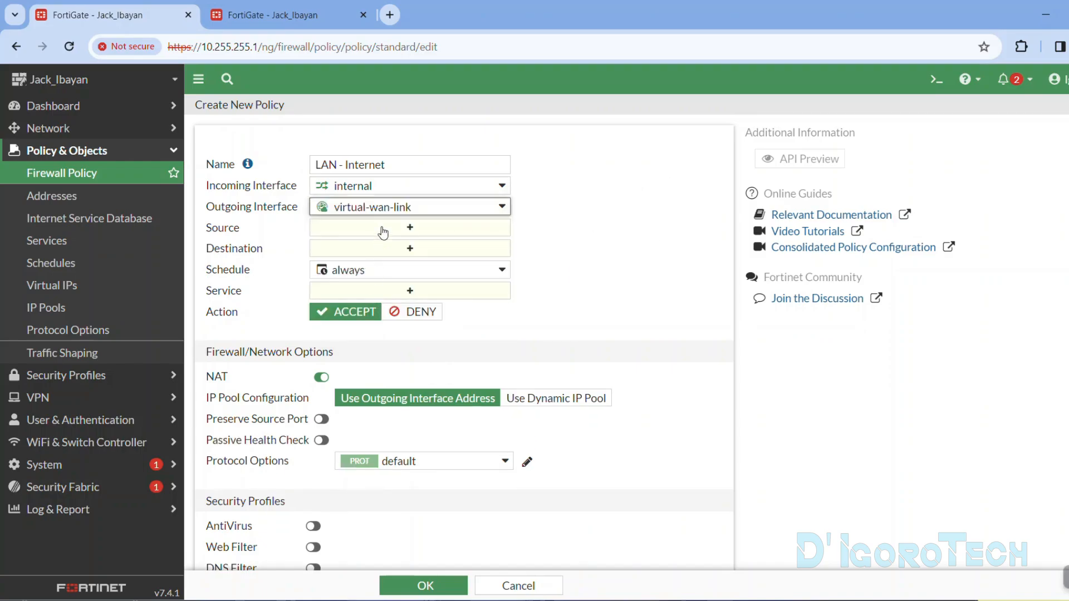
Step: Check the member interfaces of virtual-wan-link in the outgoing interface choices and keep that zone selected
left_click(382, 207)
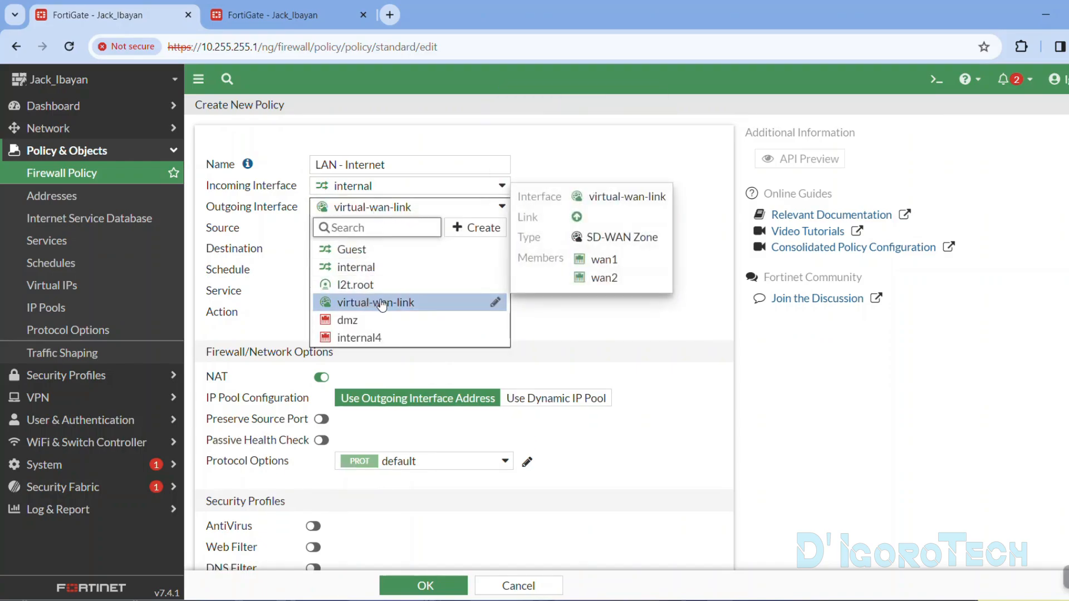
left_click_drag(592, 260, 624, 277)
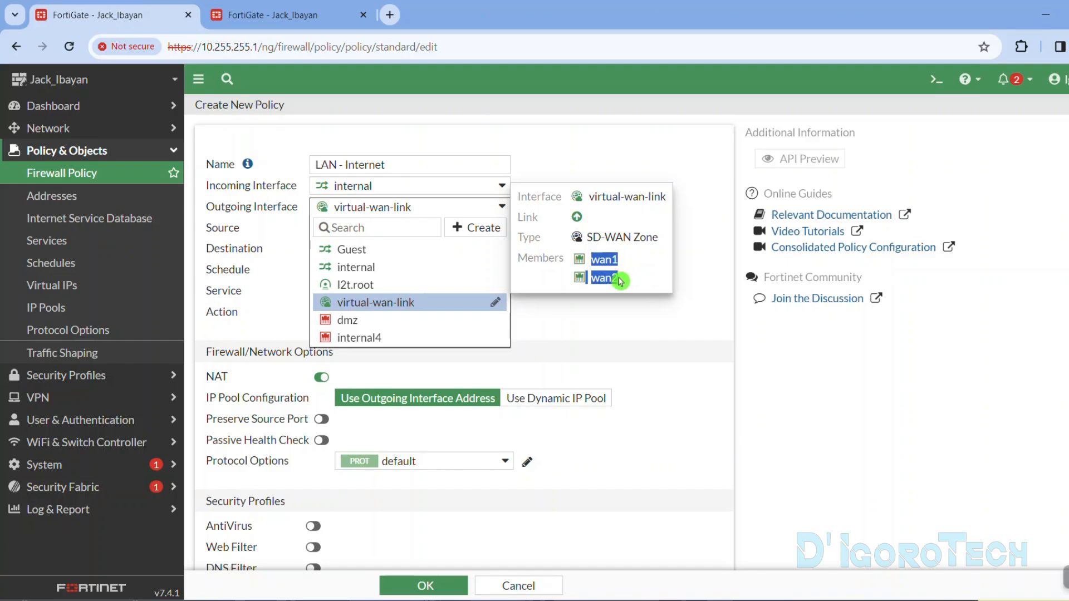
left_click(422, 301)
Step: Set the LAN - Internet policy's source to internal, its destination to all and its service to ALL
left_click(410, 227)
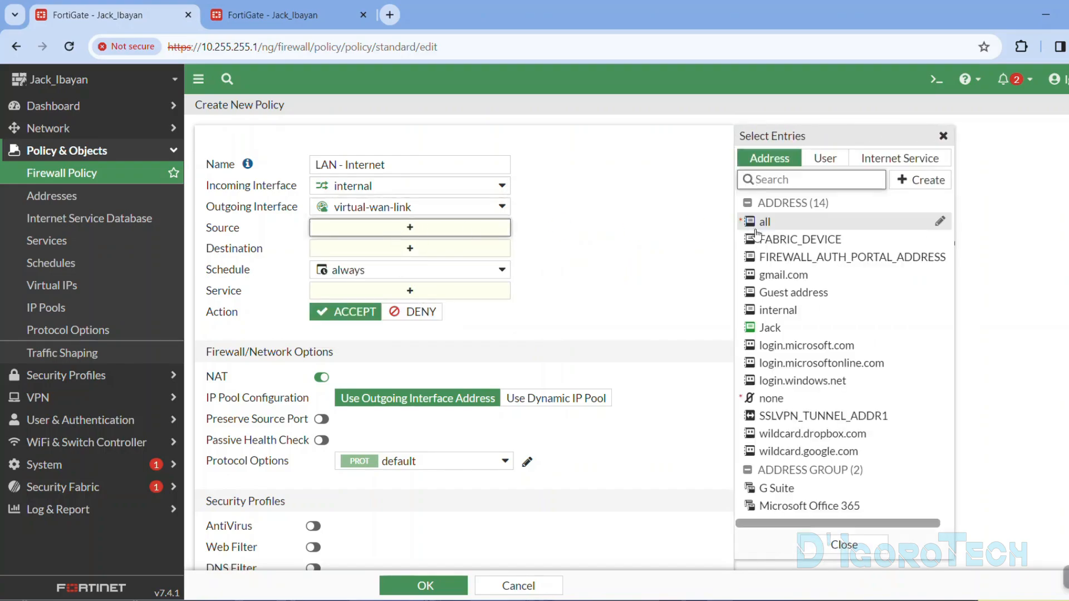
left_click(771, 313)
left_click(440, 263)
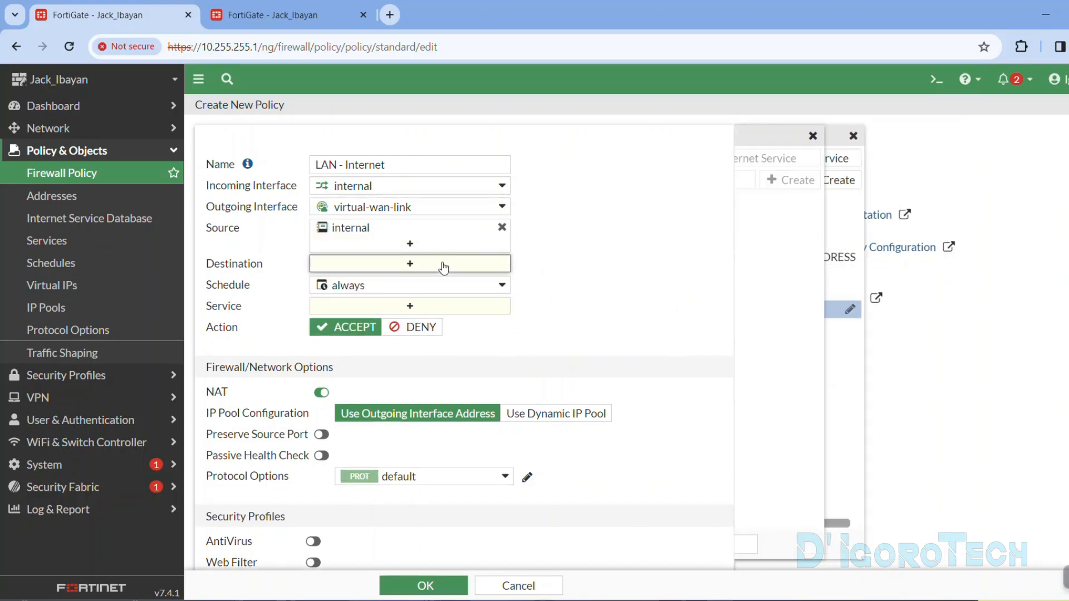
left_click(772, 222)
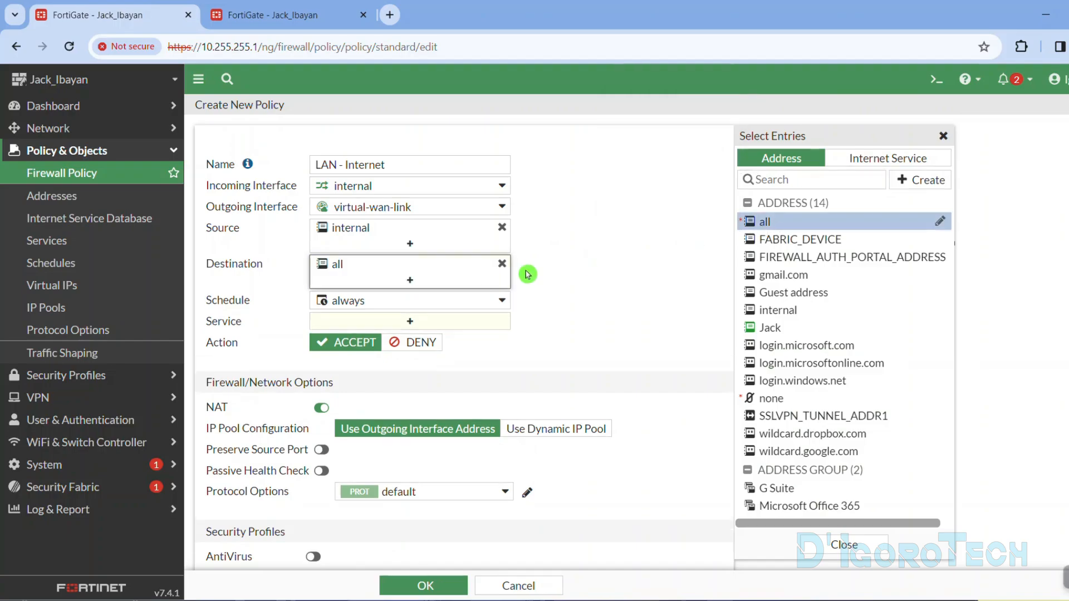
left_click(426, 321)
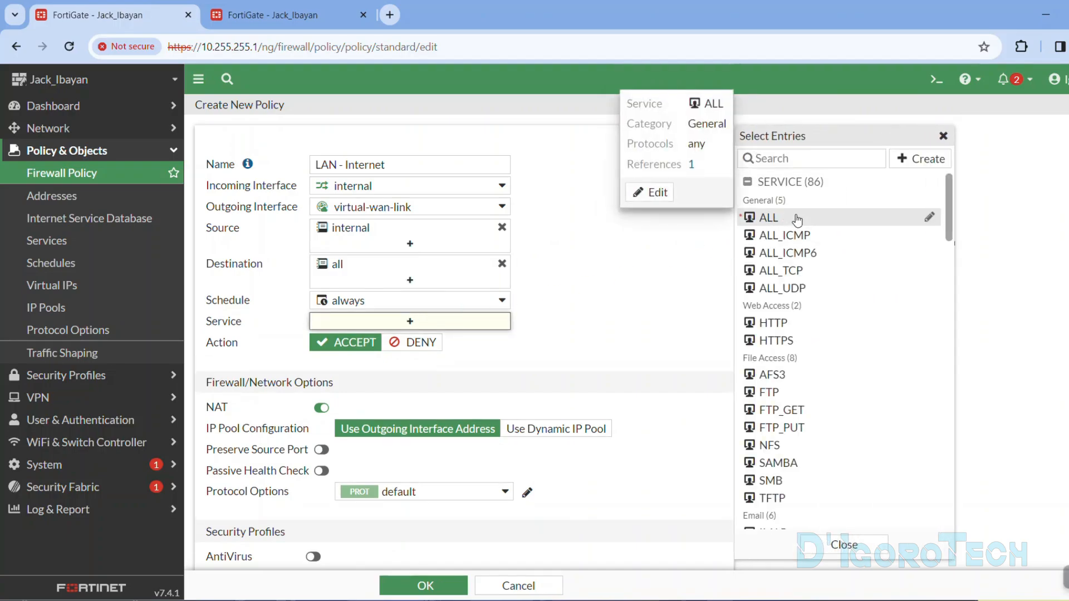
left_click(771, 221)
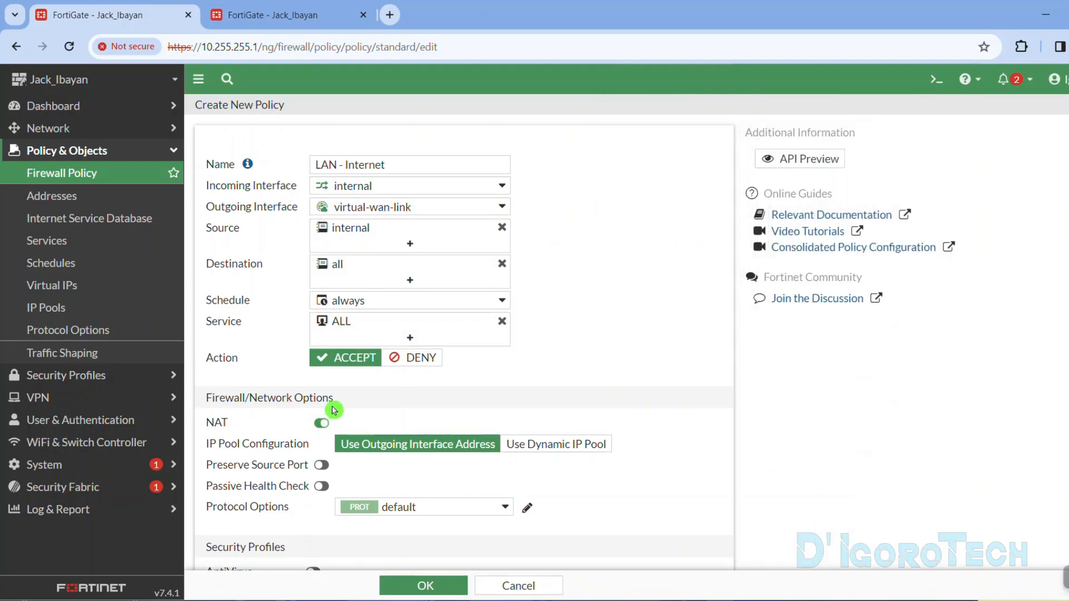
Step: Enable the default AntiVirus, Web Filter, DNS Filter, Application Control and IPS profiles for the policy
scroll(339, 407, "down", 3)
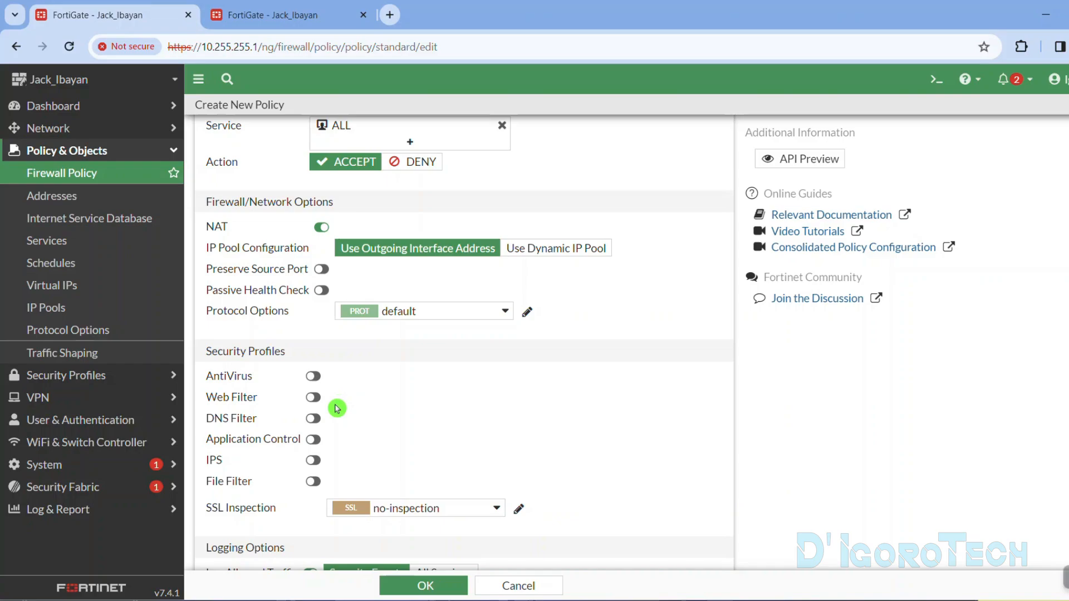
left_click(313, 376)
left_click(313, 397)
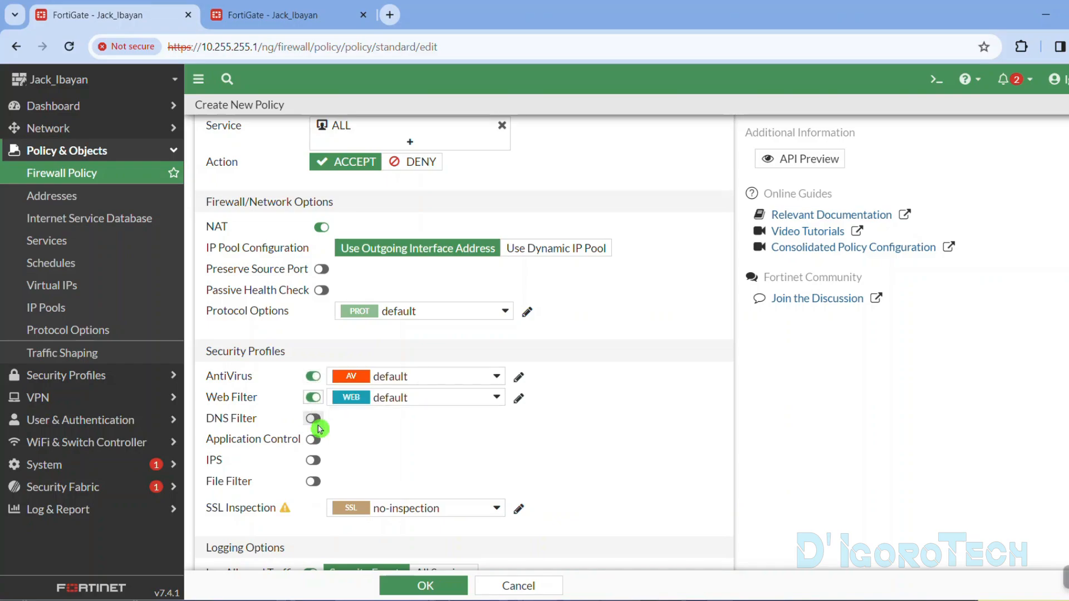
left_click(313, 418)
left_click(312, 440)
left_click(322, 462)
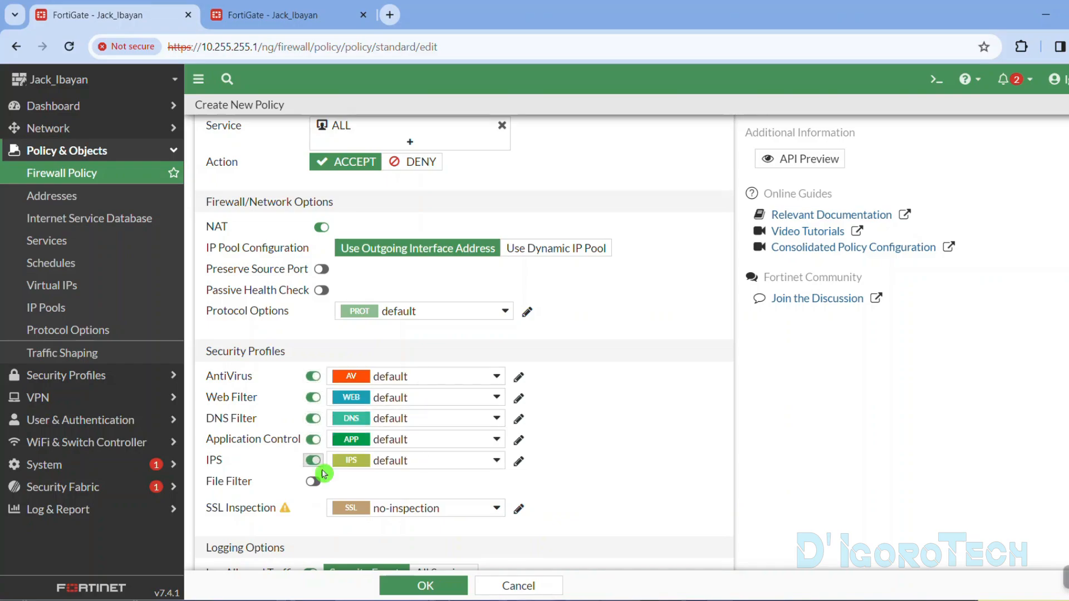
Step: Set SSL inspection to certificate-inspection, log all sessions of allowed traffic and save the policy
left_click(374, 509)
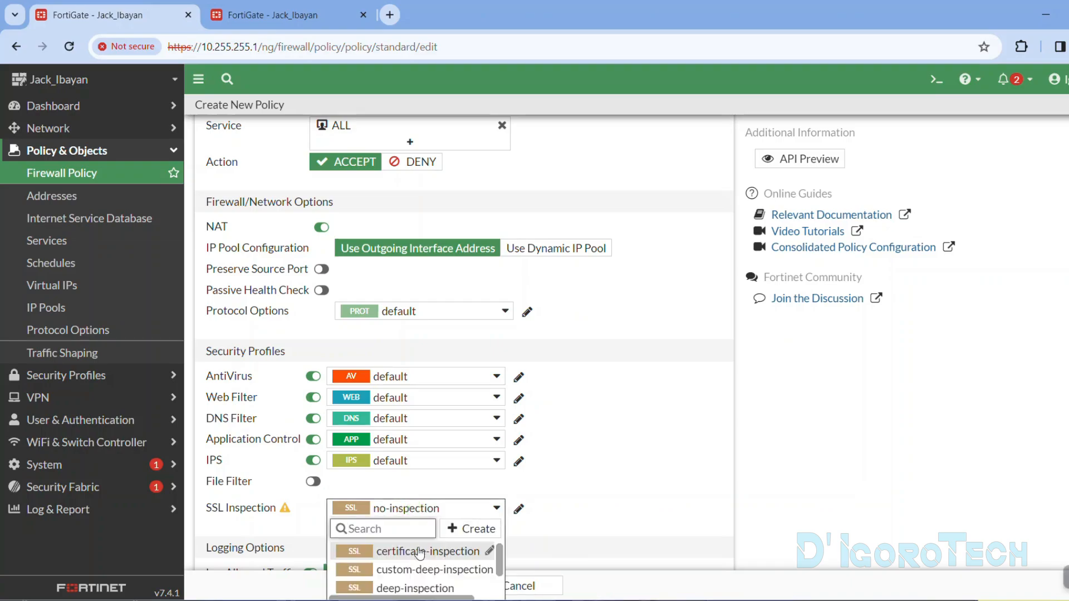
left_click(415, 549)
scroll(474, 509, "down", 2)
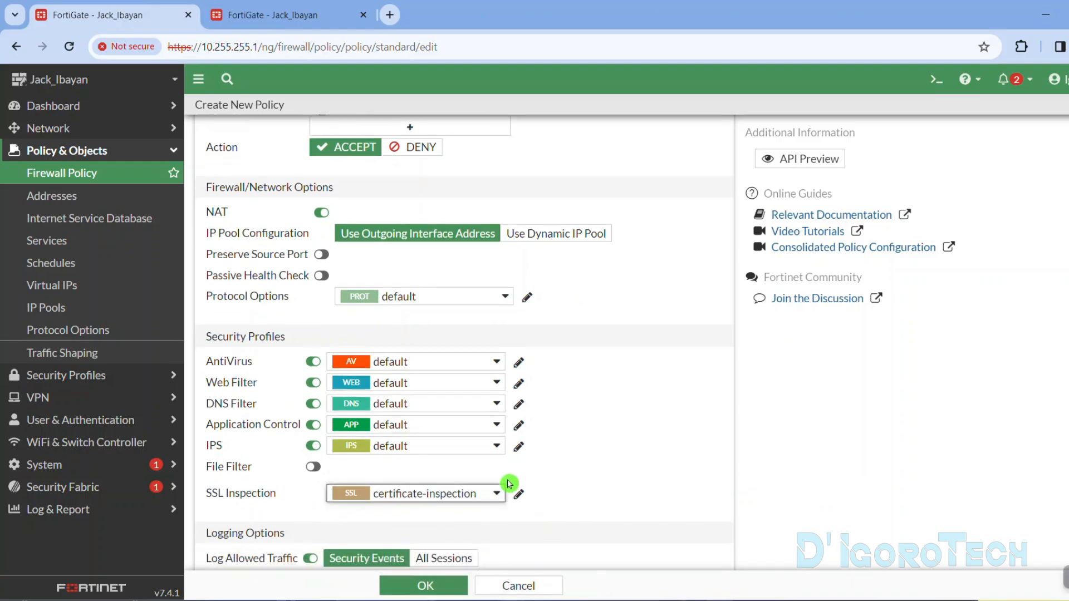
left_click(434, 488)
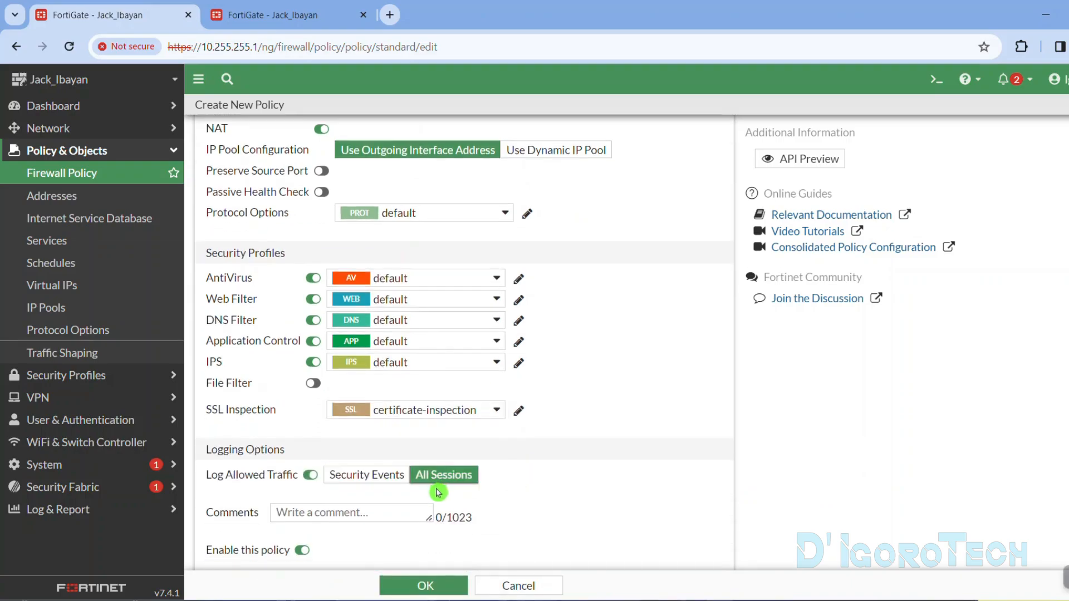
left_click(418, 588)
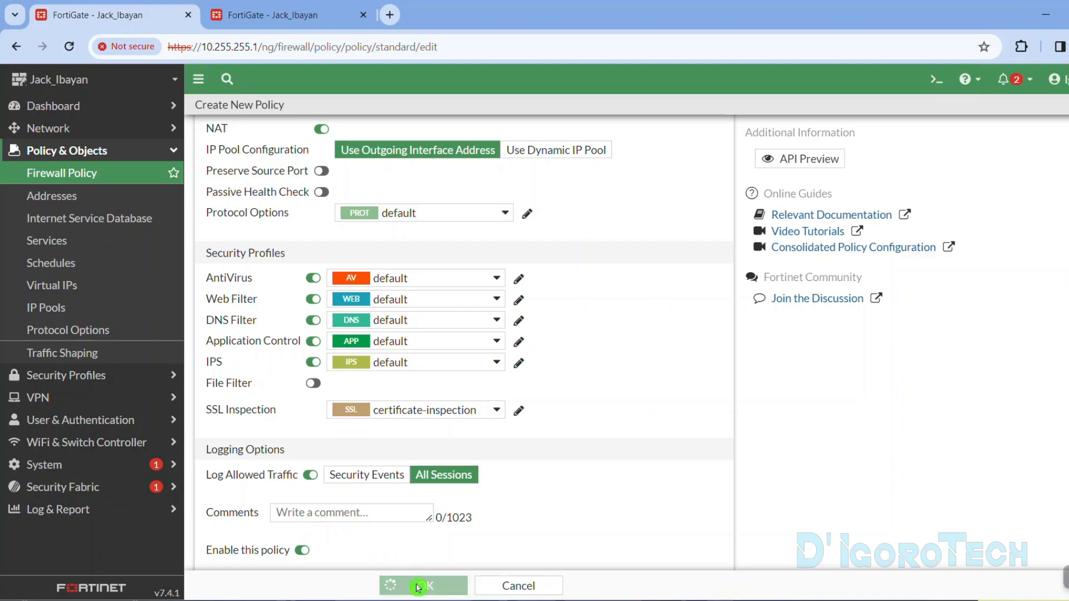
Step: Create and save a "Guest - Internet" policy from Guest to virtual-wan-link with Guest address as source and all as destination
left_click(274, 245)
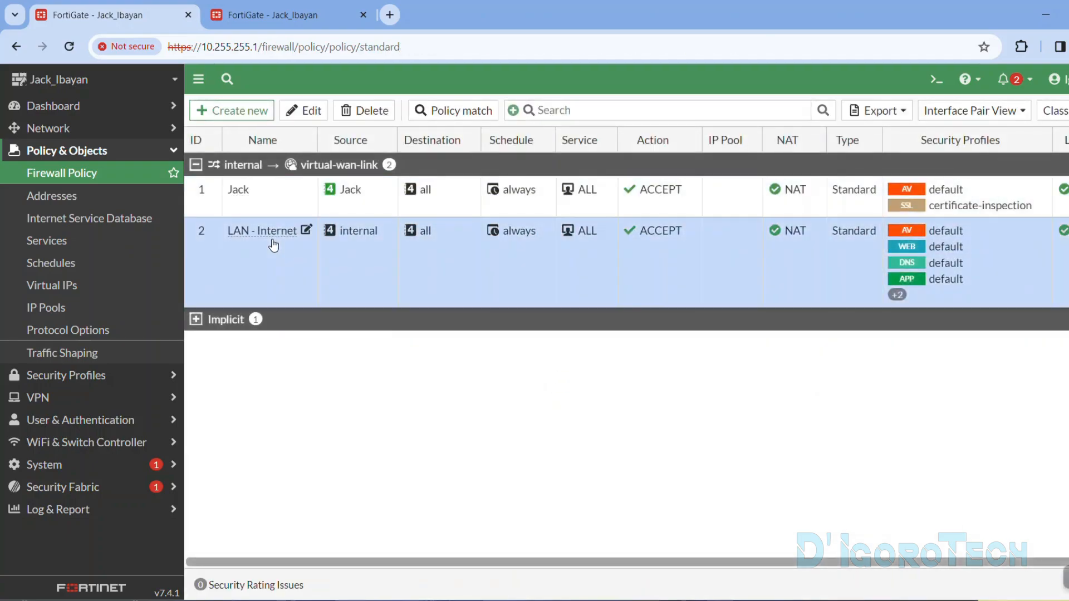
left_click(239, 114)
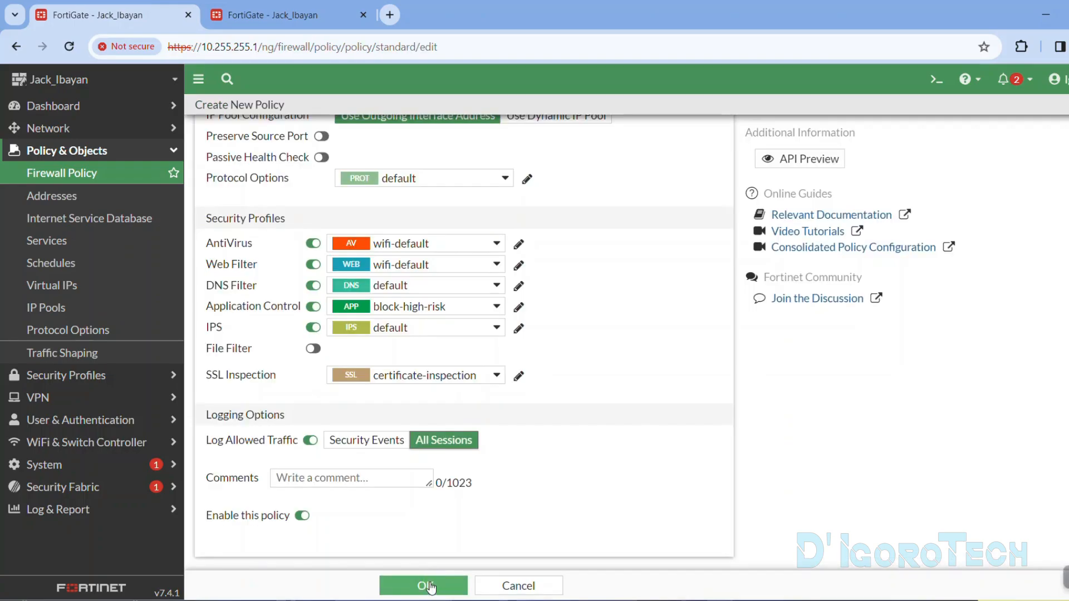
left_click(424, 583)
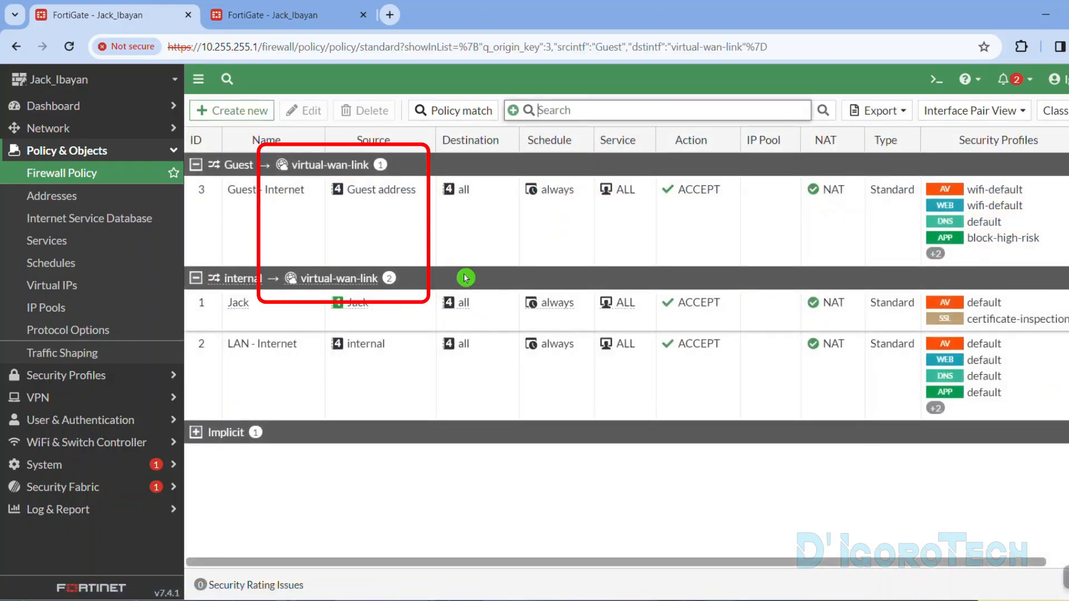
Step: Start a new SD-WAN rule named with the person's first name and "- WAN1", using that person's address object as source and no user group
left_click(286, 15)
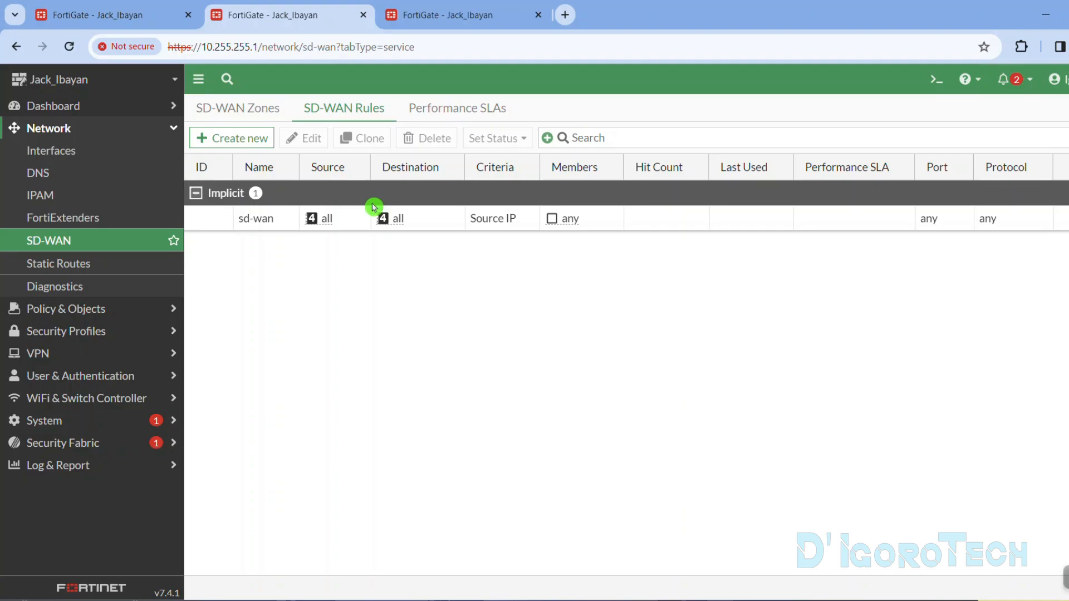
left_click(245, 144)
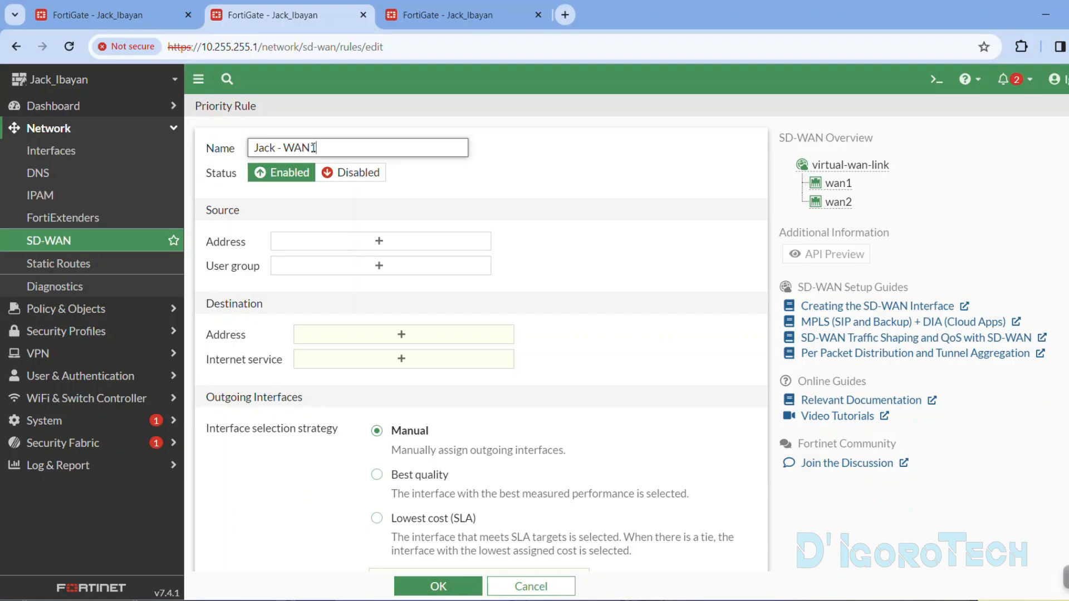
type("1")
left_click(338, 244)
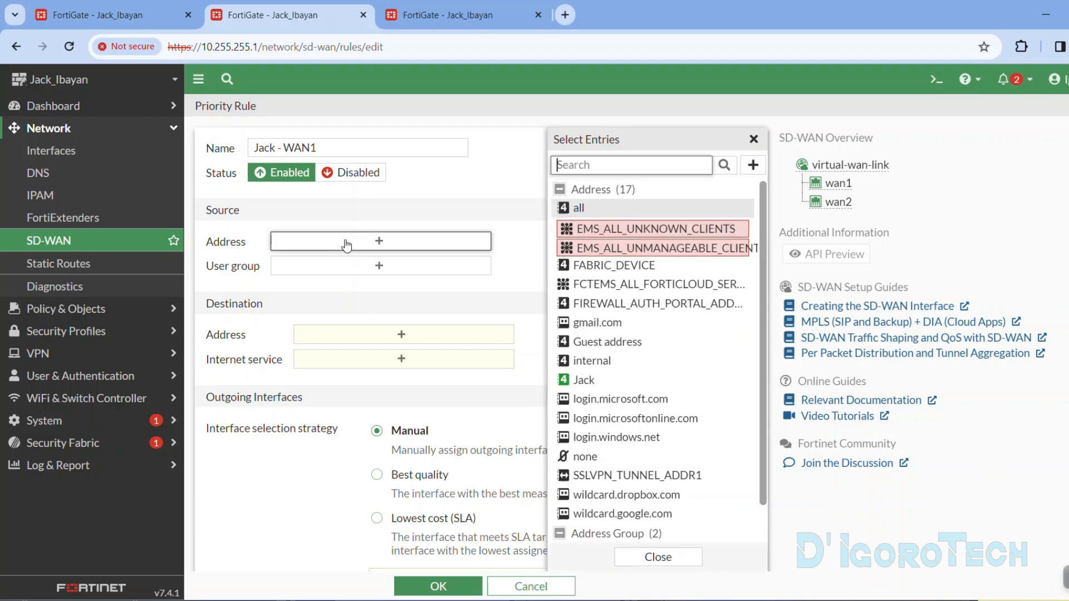
left_click(601, 381)
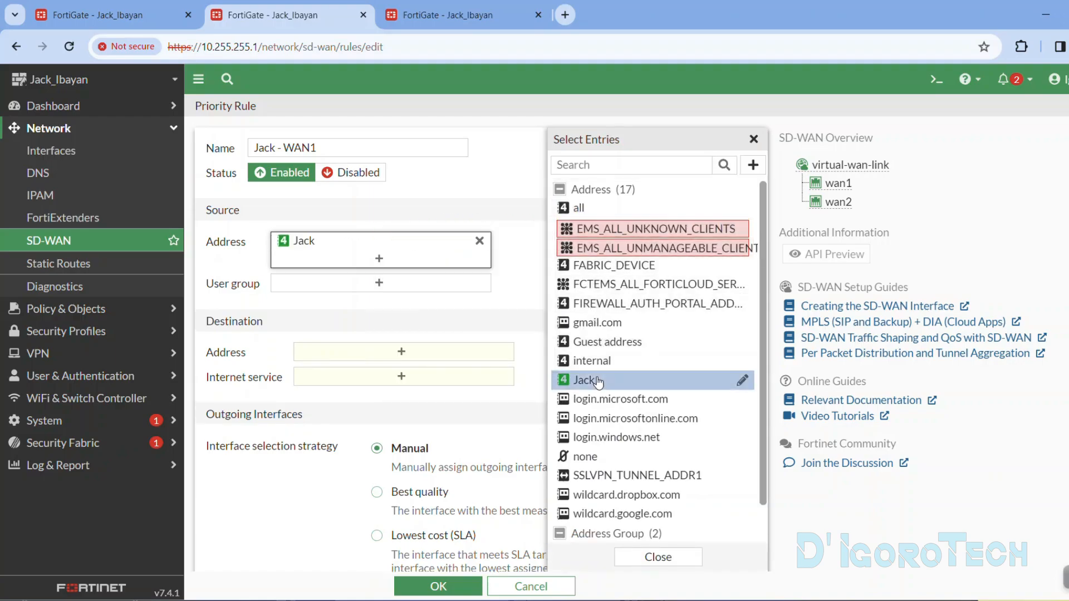
left_click(379, 284)
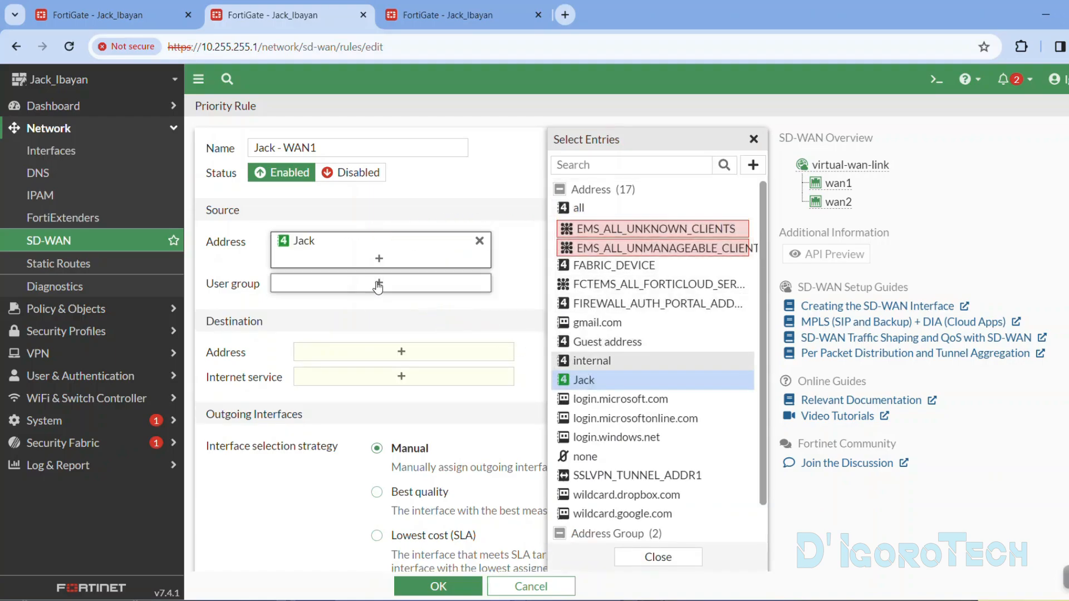
left_click(752, 139)
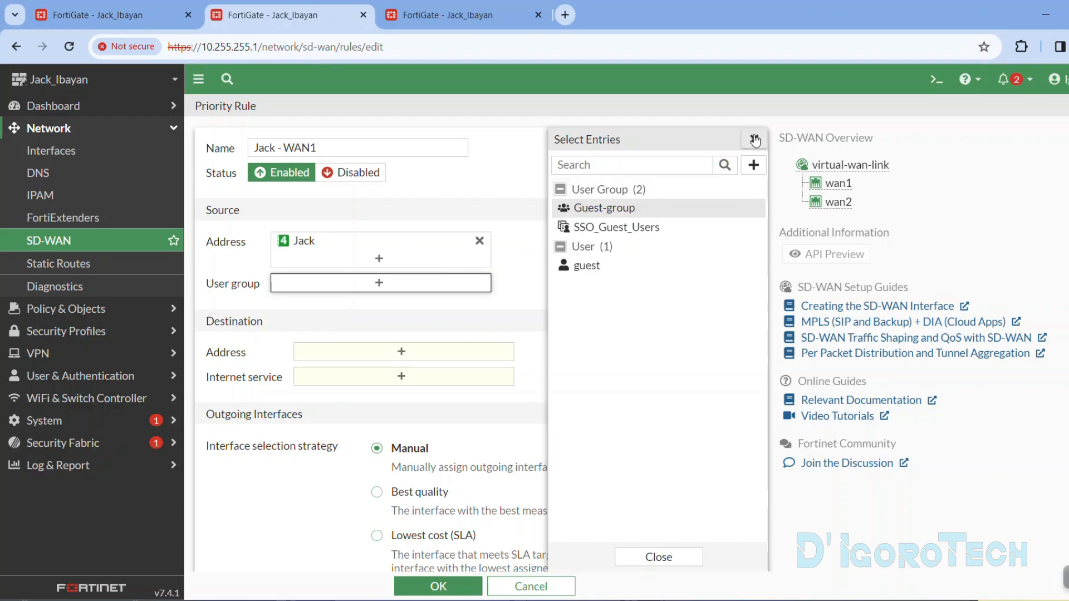
Step: Set the SD-WAN rule's destination address to all
left_click(401, 354)
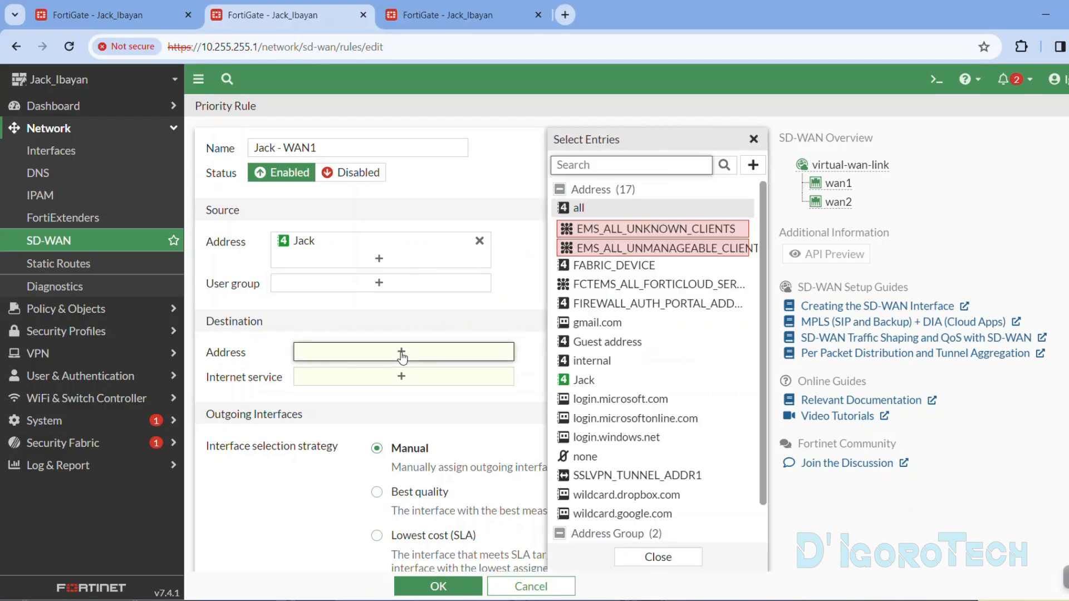
left_click(401, 354)
left_click(406, 358)
left_click(407, 396)
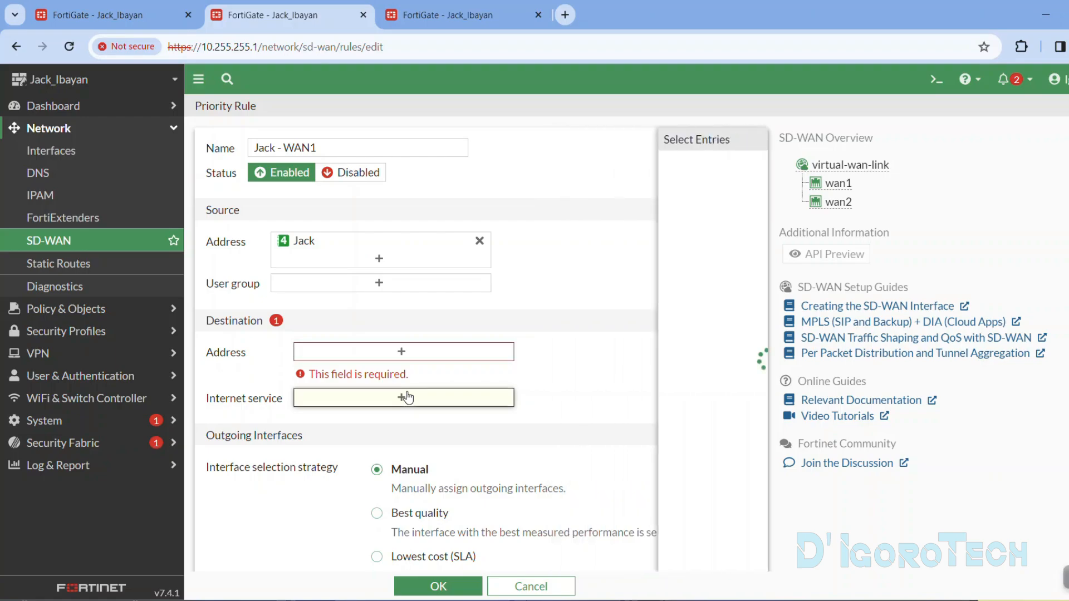
left_click(398, 354)
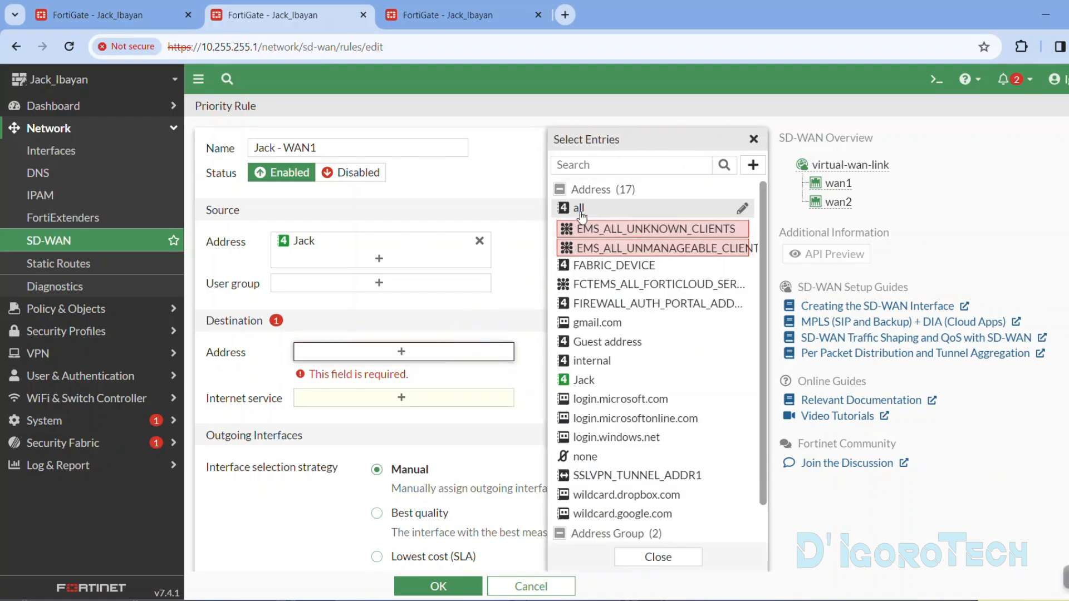
left_click(581, 213)
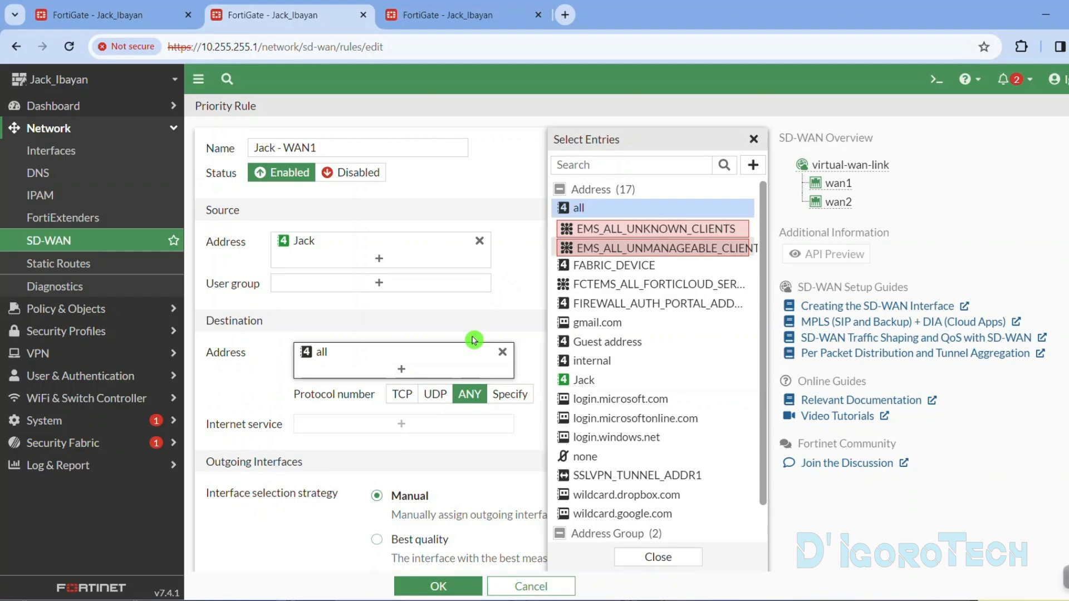
left_click(294, 400)
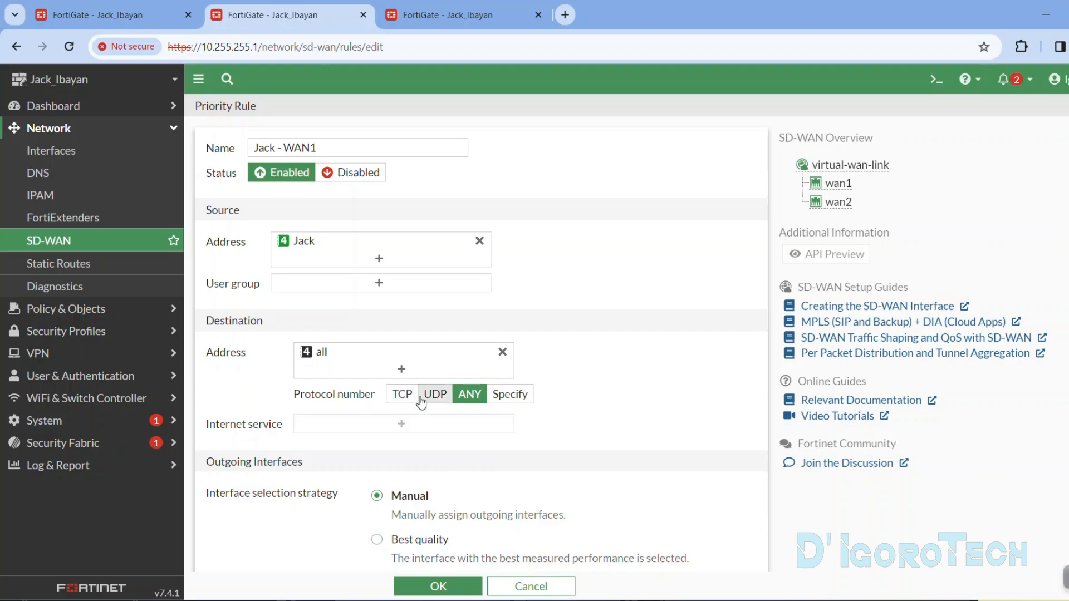
scroll(435, 398, "down", 1)
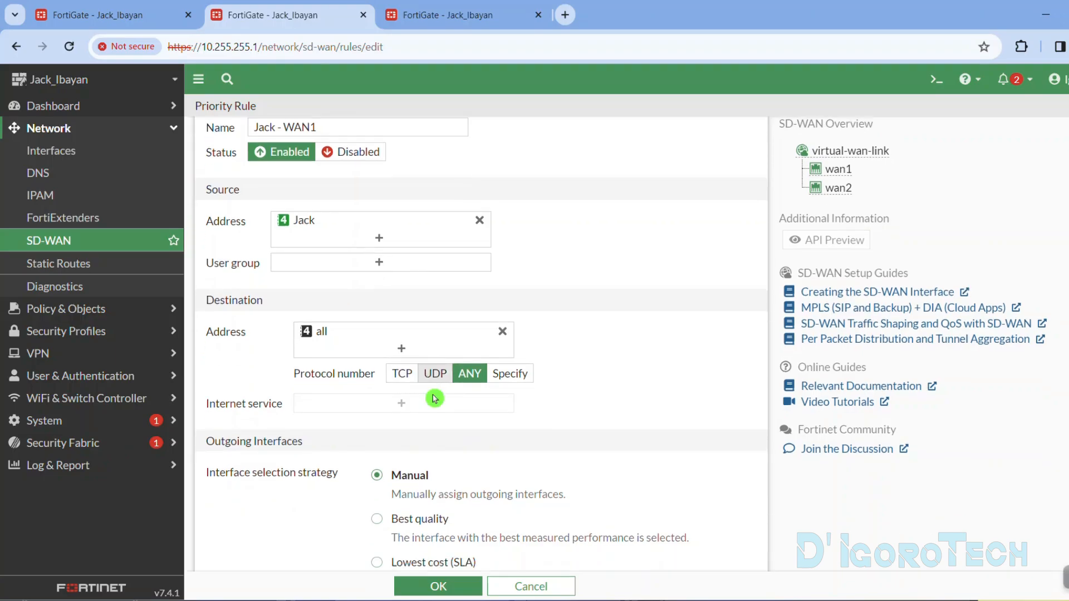
scroll(435, 399, "down", 3)
scroll(389, 375, "up", 1)
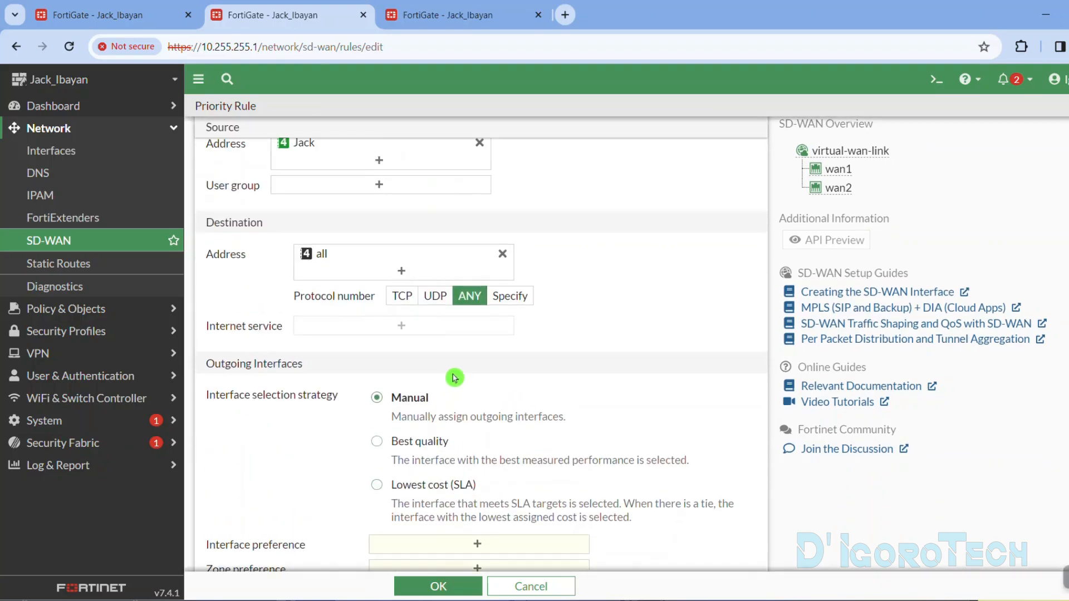
Step: Set the rule's interface selection strategy to Best quality and choose wan1 as the interface preference
scroll(456, 372, "down", 2)
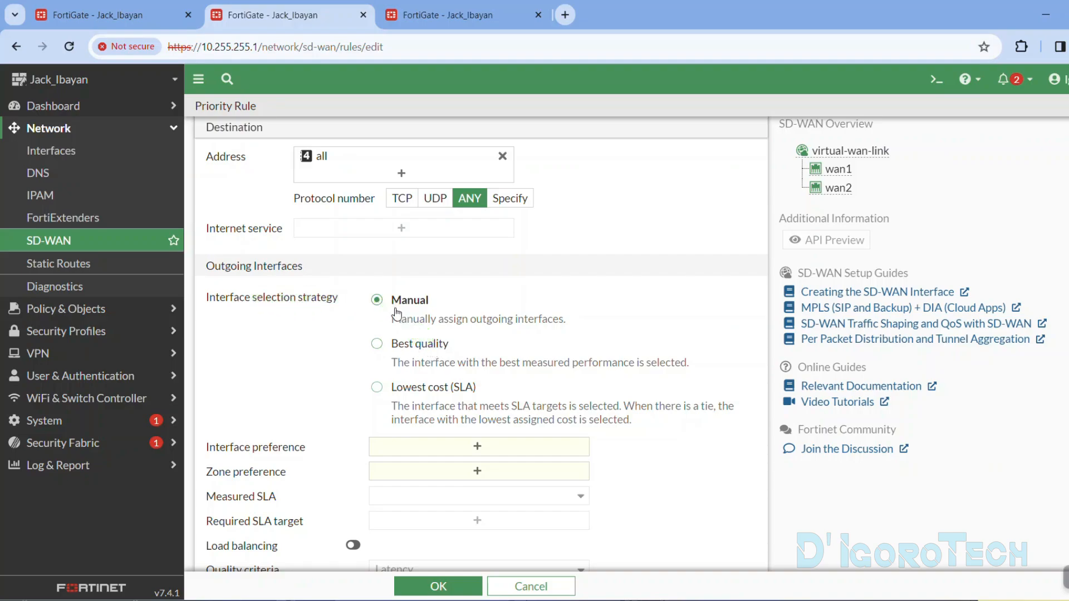
left_click_drag(392, 323, 553, 320)
left_click(504, 347)
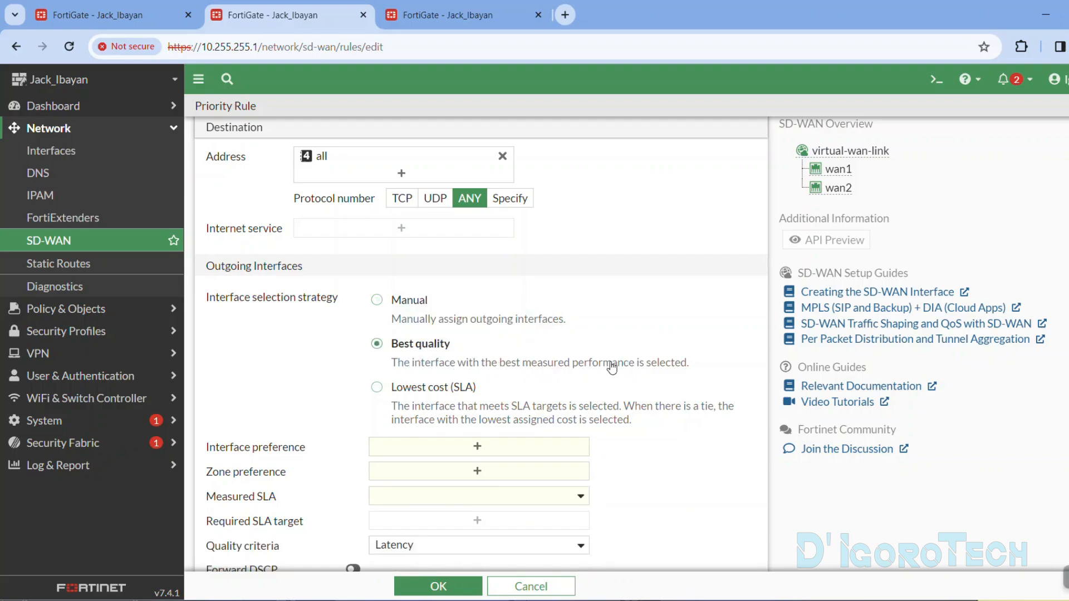
scroll(428, 405, "down", 1)
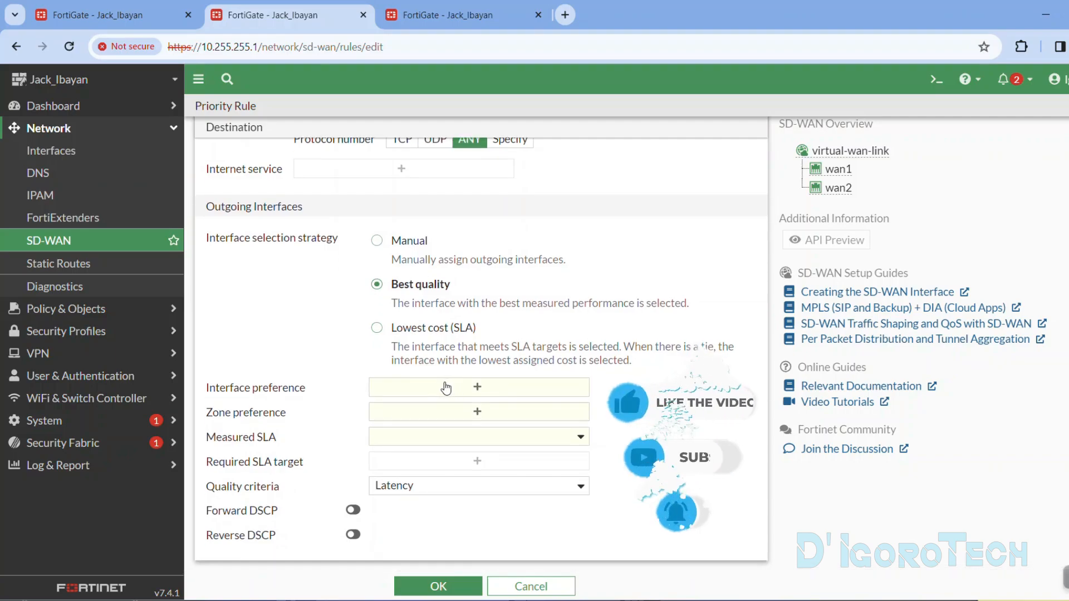
left_click(482, 387)
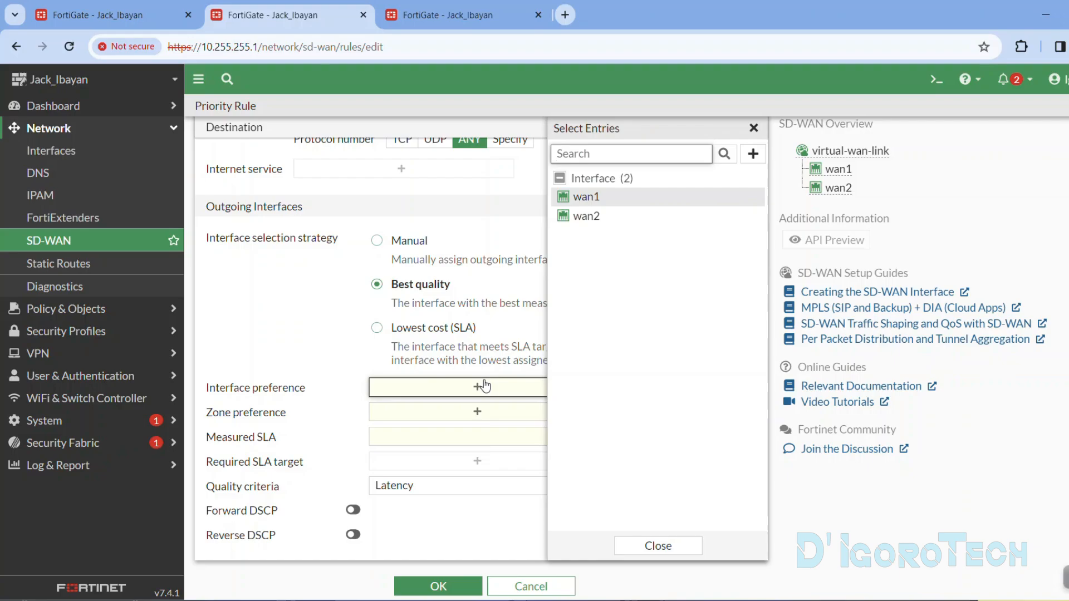
mouse_move(589, 203)
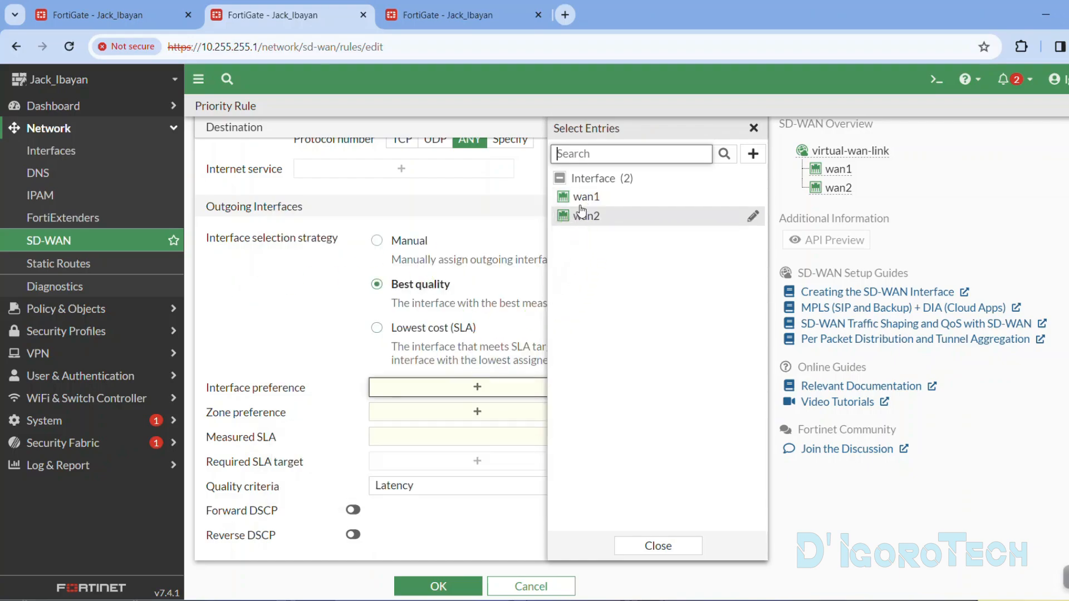
left_click(581, 198)
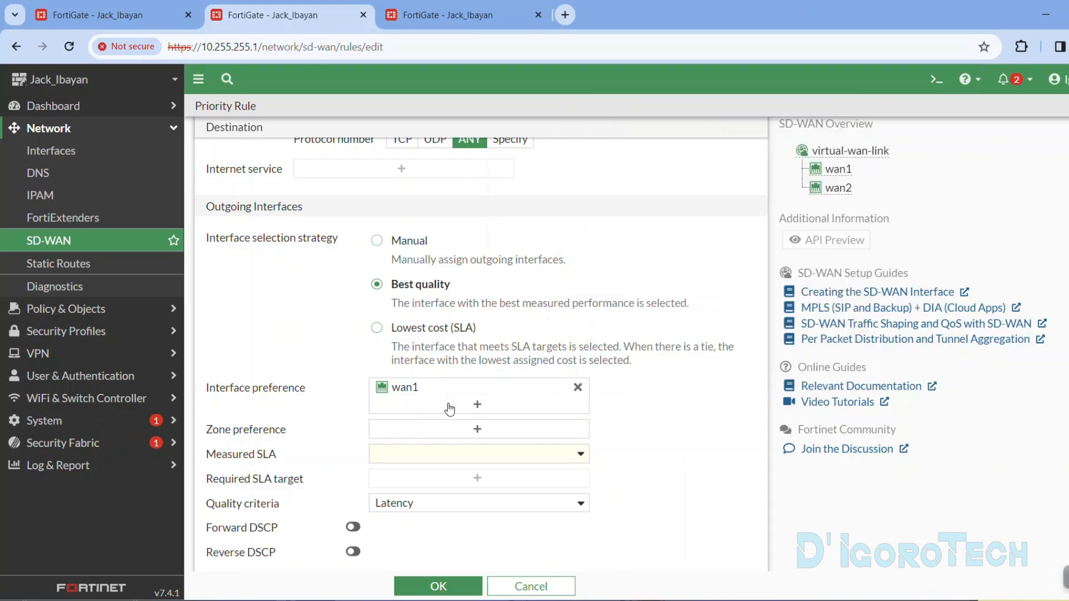
Step: Use Ping Google DNS as the measured SLA with Latency as quality criteria and no zone preference, and try to save the rule
left_click(468, 433)
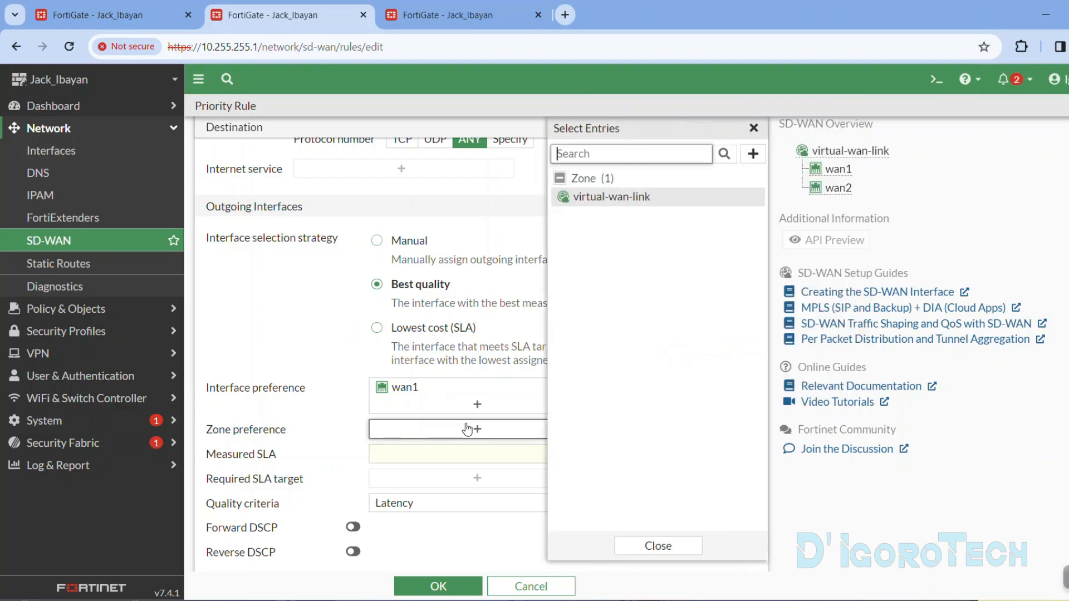
left_click(753, 128)
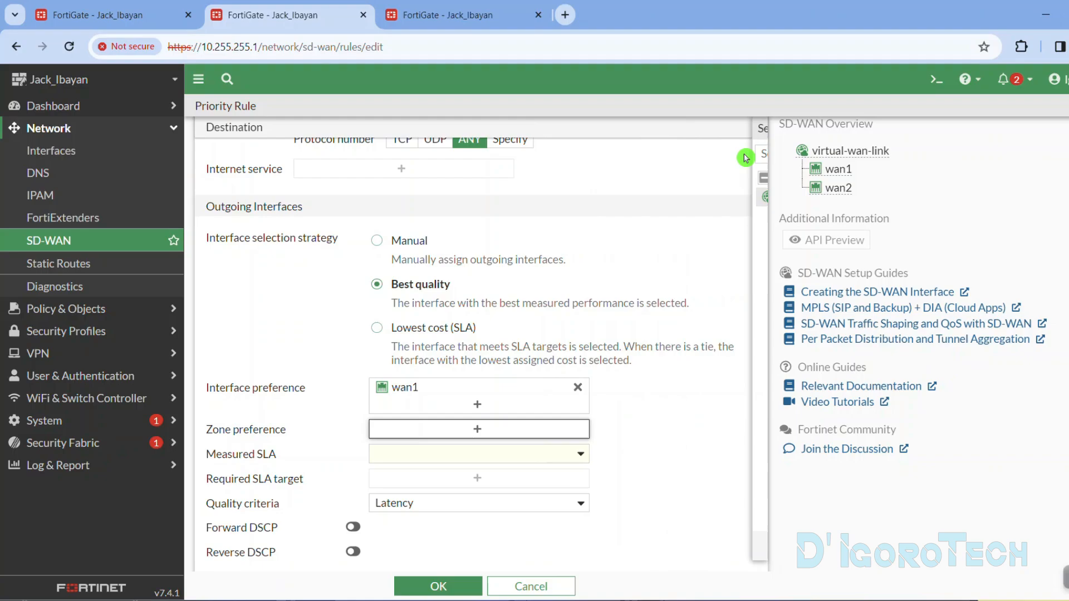
left_click(510, 455)
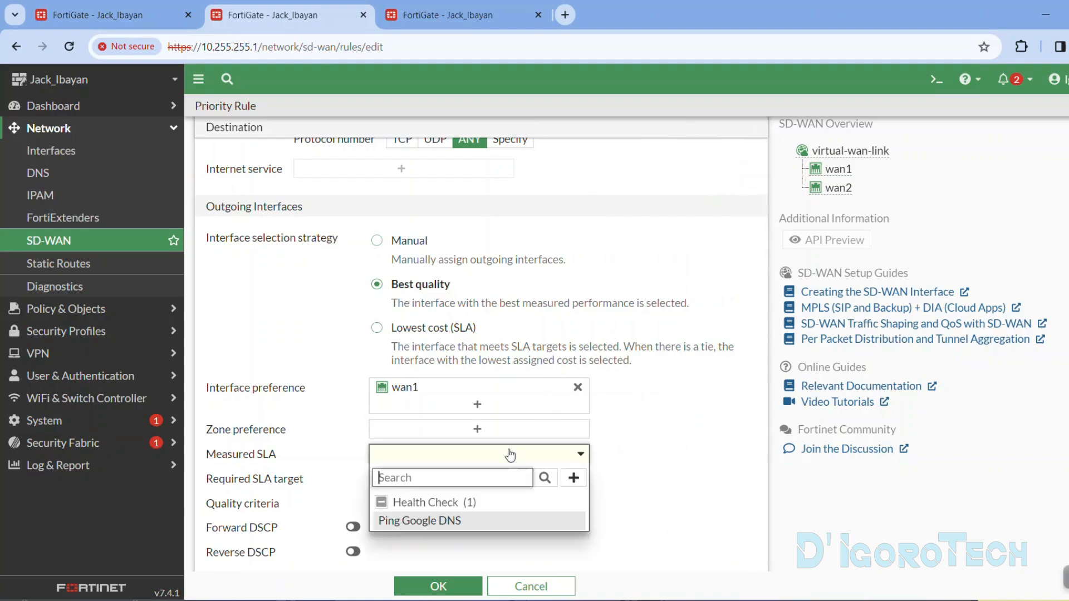
left_click(426, 522)
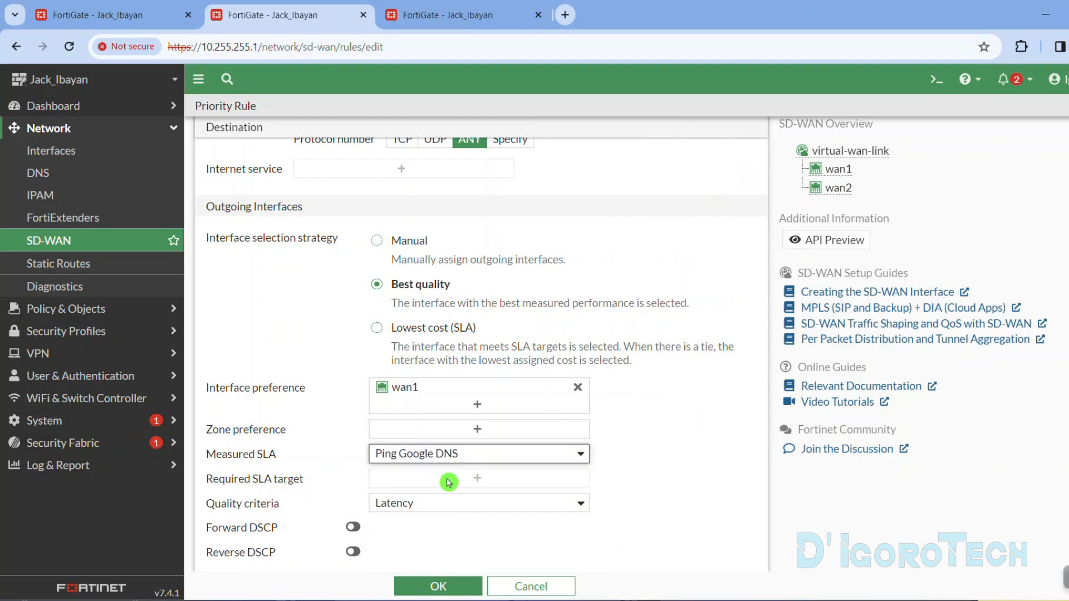
left_click(427, 504)
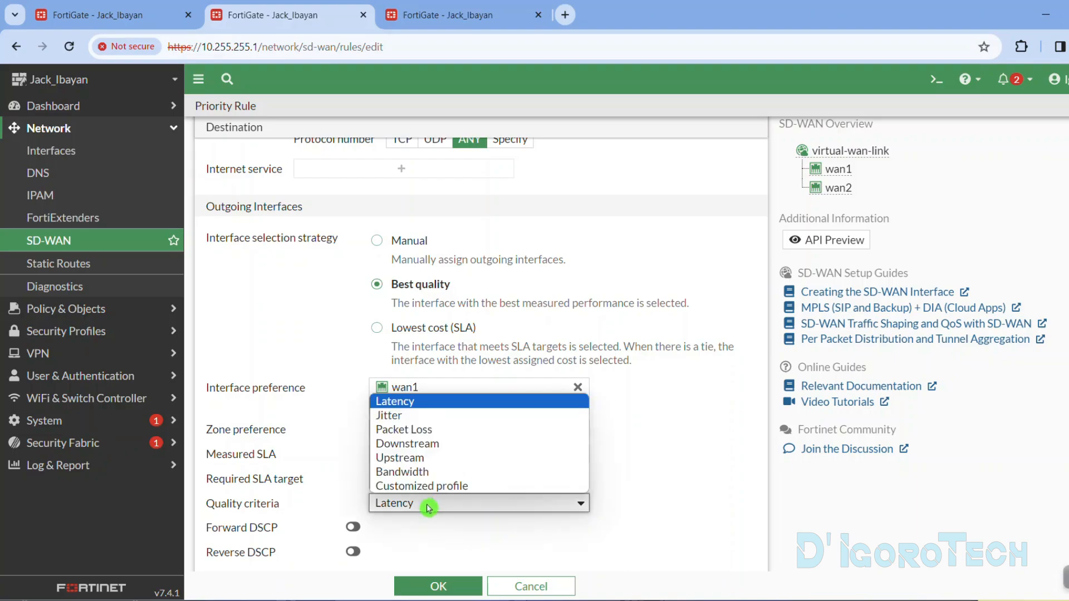
left_click(428, 508)
scroll(437, 498, "down", 1)
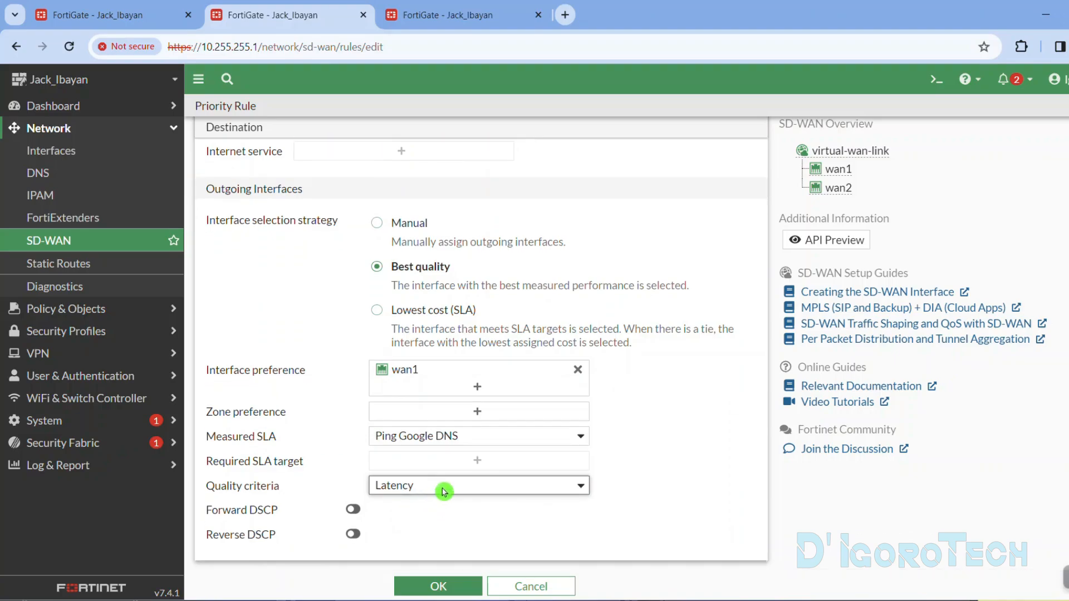
left_click(440, 587)
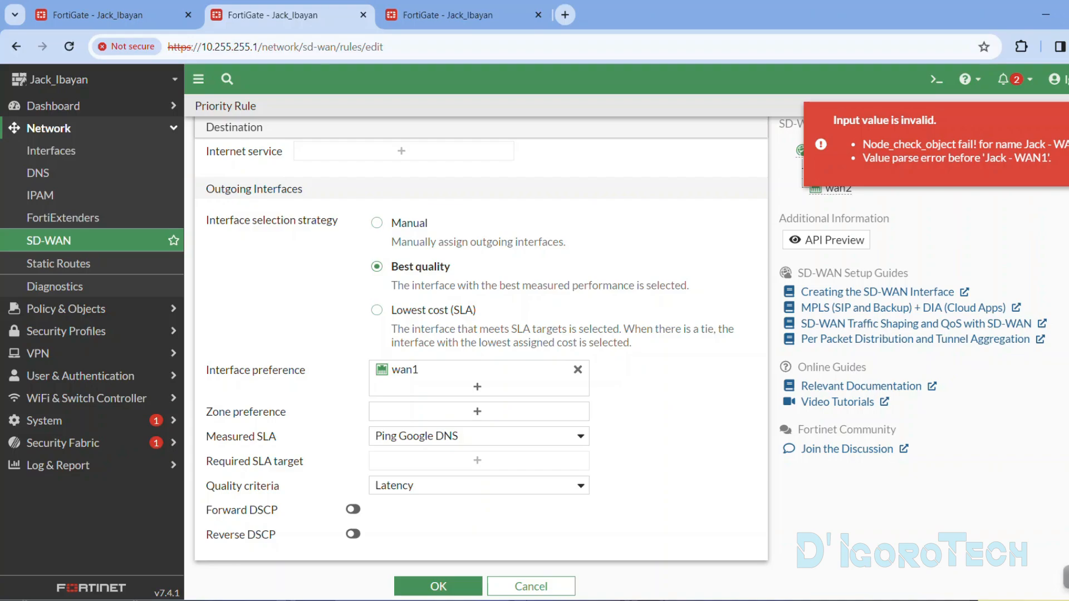
Step: Shorten the rule's name to only the person's first name by removing "- WAN1", and save the rule
scroll(601, 257, "up", 5)
left_click_drag(277, 148, 365, 146)
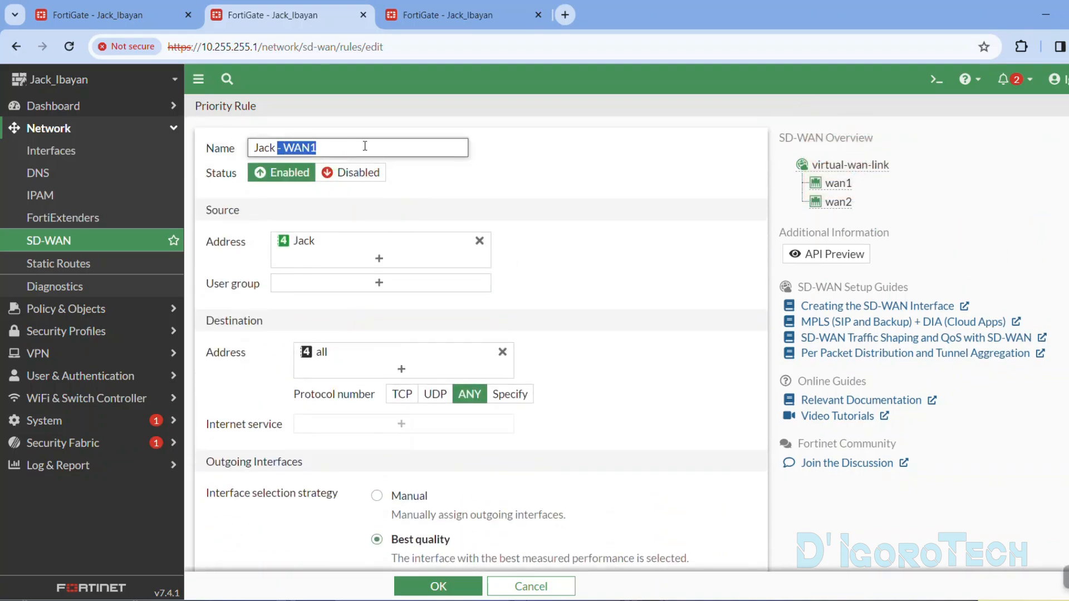
key("BackSpace")
scroll(374, 148, "down", 5)
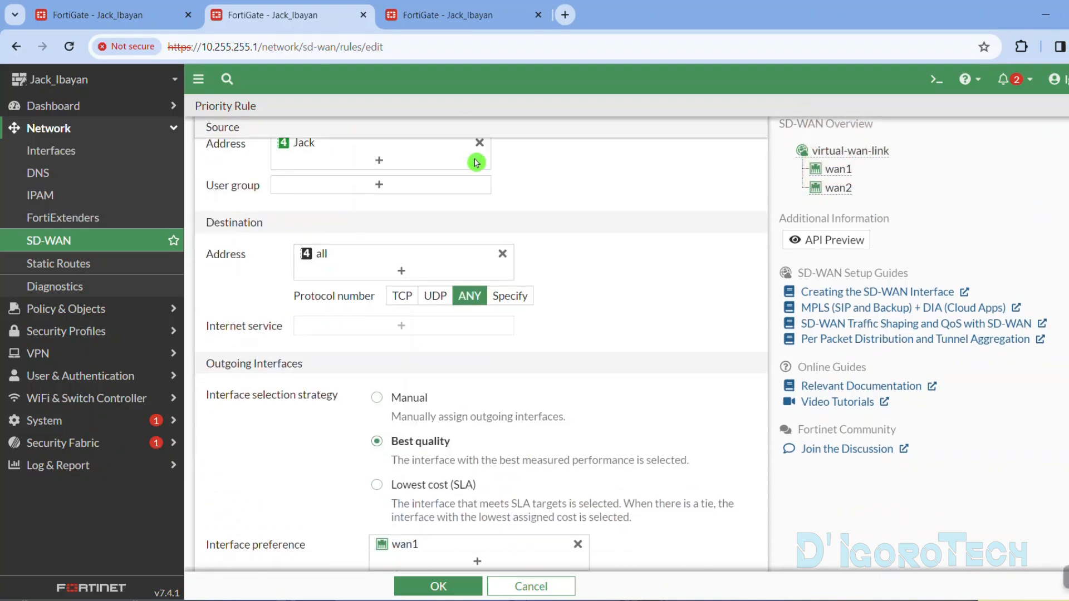
left_click(462, 584)
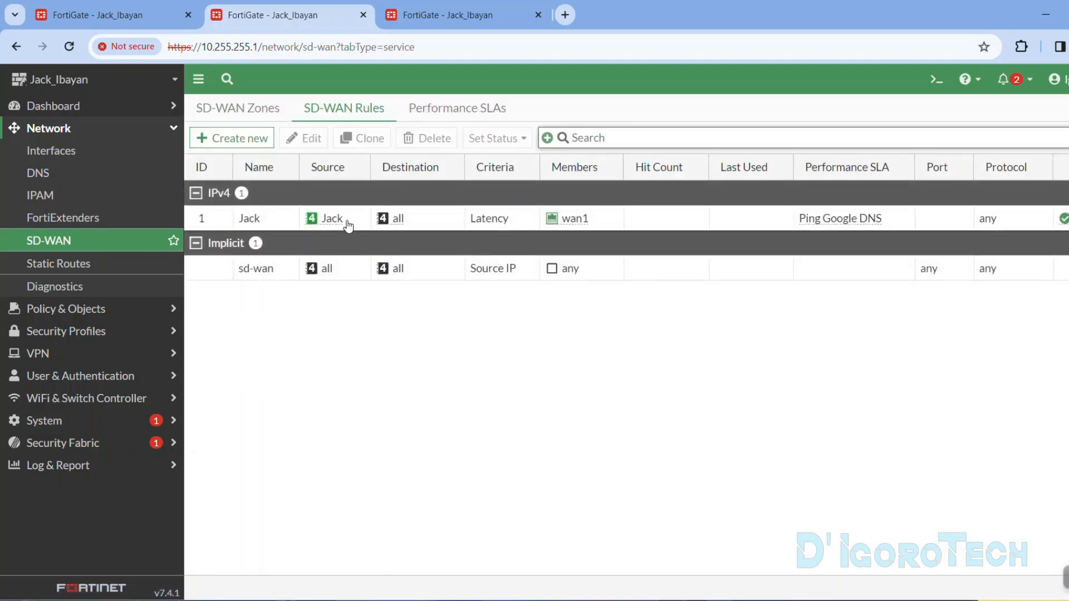
left_click(348, 224)
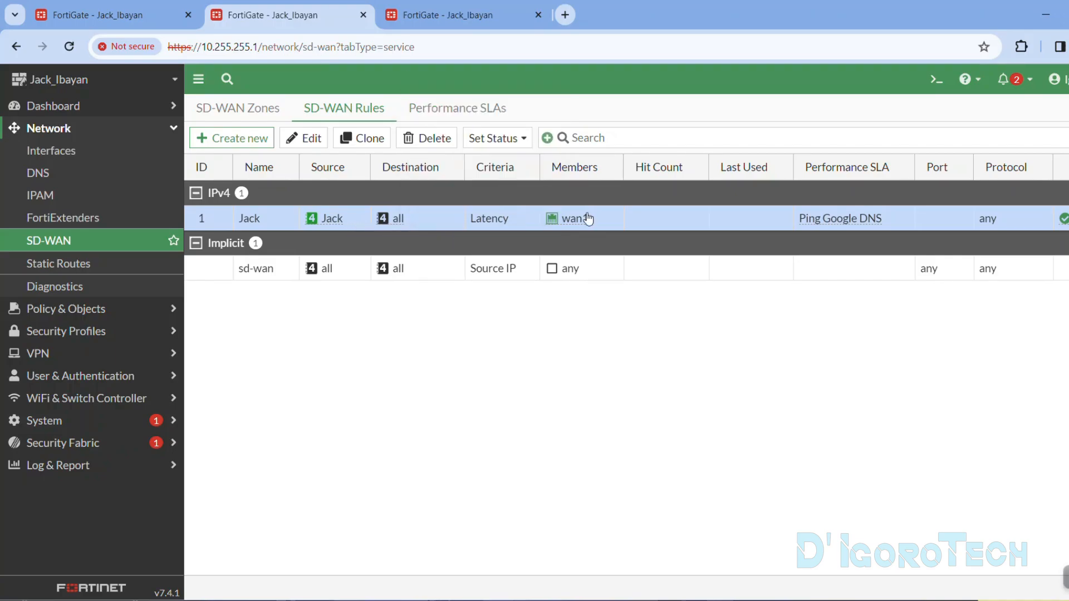
mouse_move(589, 219)
Step: Start a new SD-WAN rule named LAN with internal as source address and all as destination address
left_click(239, 138)
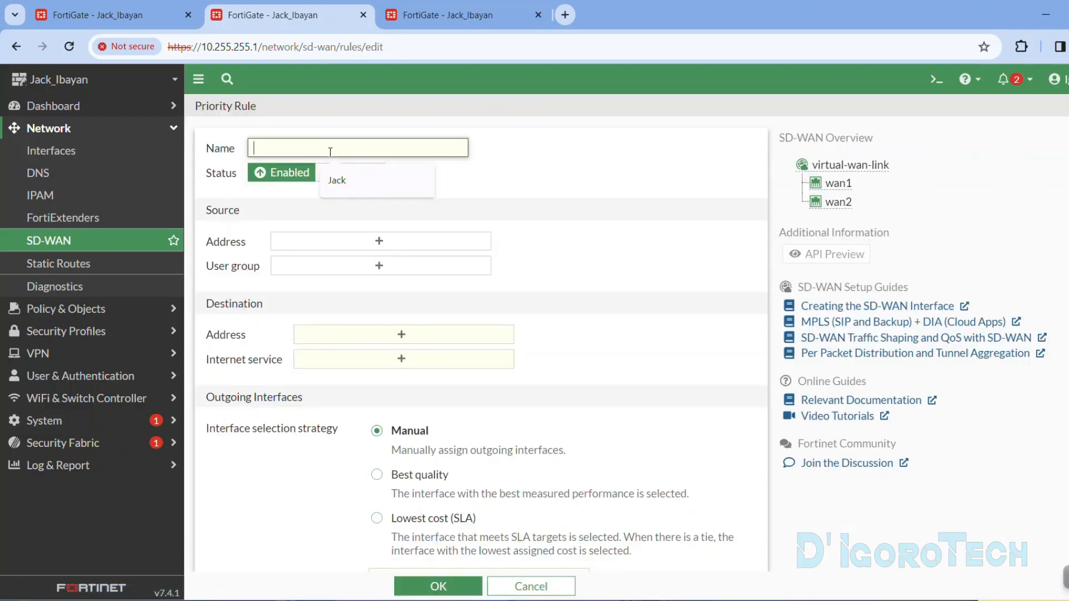
type("LAN")
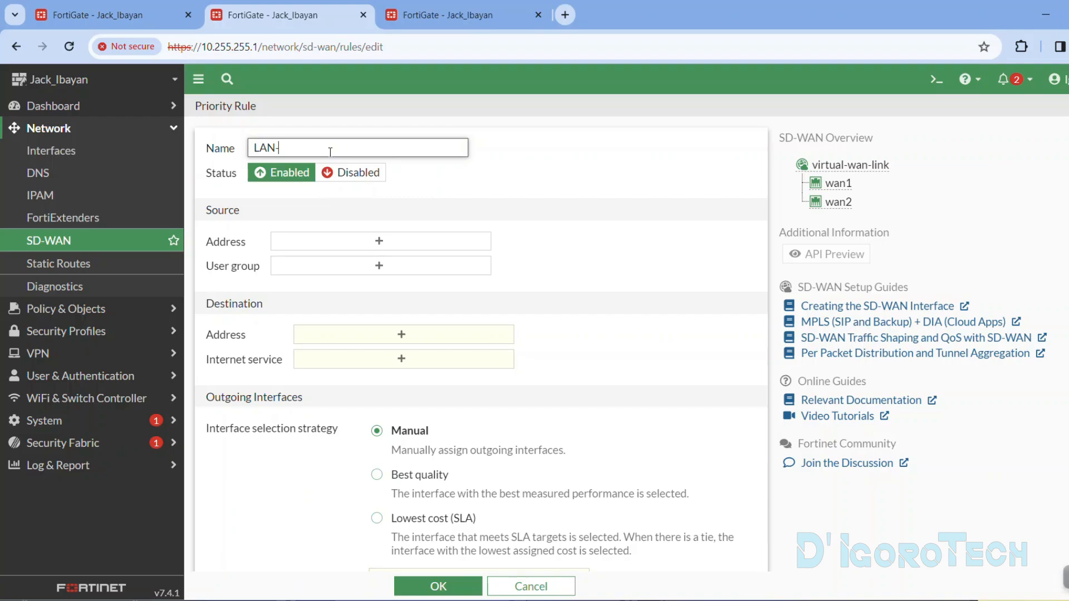
left_click(375, 245)
left_click(592, 360)
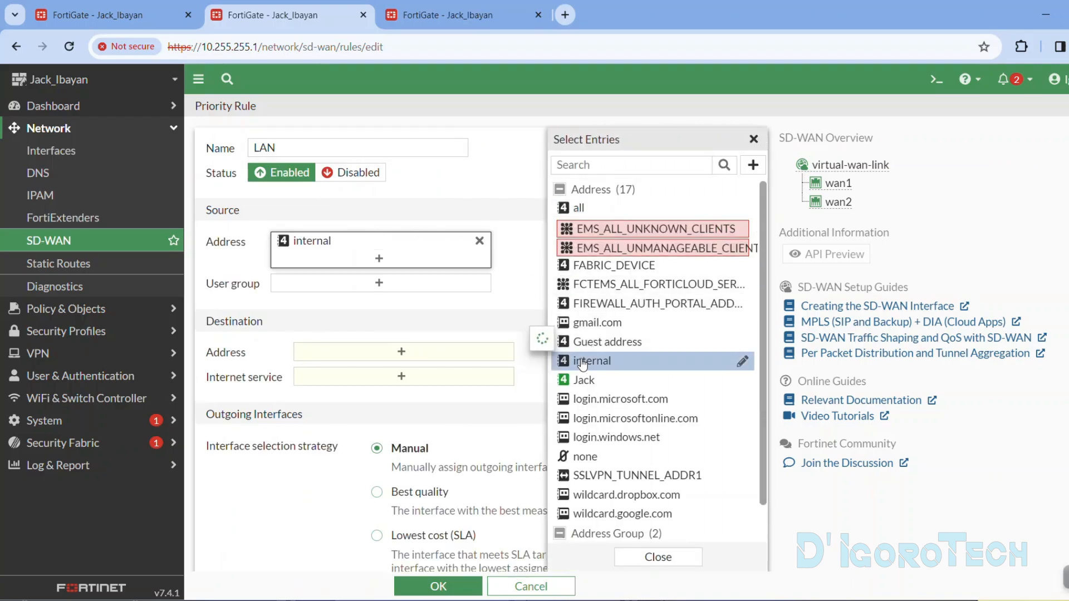
left_click(337, 316)
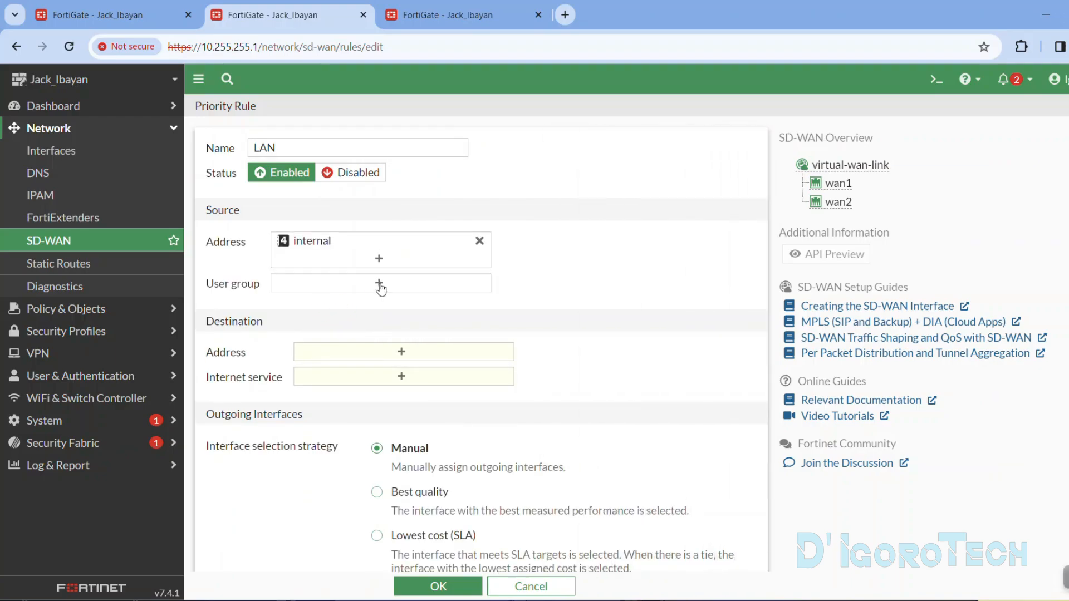
left_click(400, 352)
left_click(579, 208)
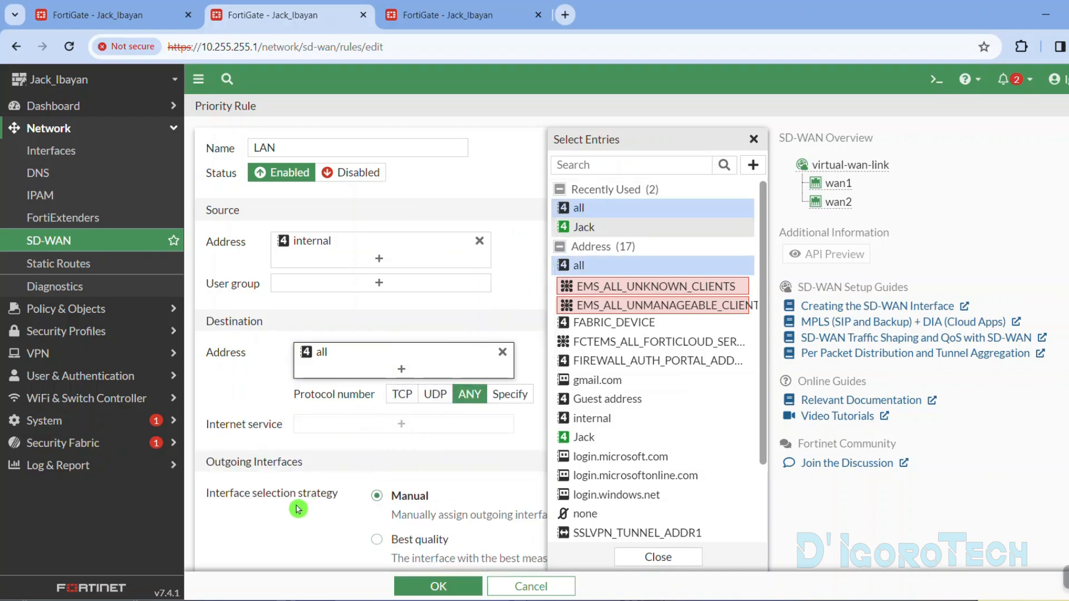
left_click(359, 483)
Step: Set the LAN rule's strategy to Best quality with wan2 as first and wan1 as second interface preference
scroll(359, 483, "down", 3)
left_click(409, 342)
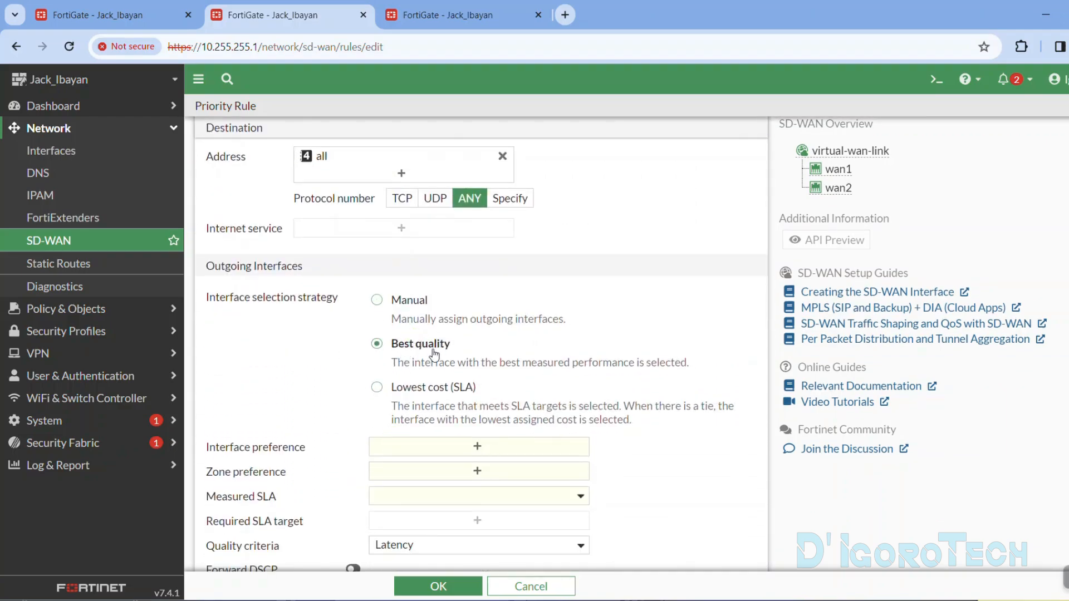
scroll(444, 361, "down", 1)
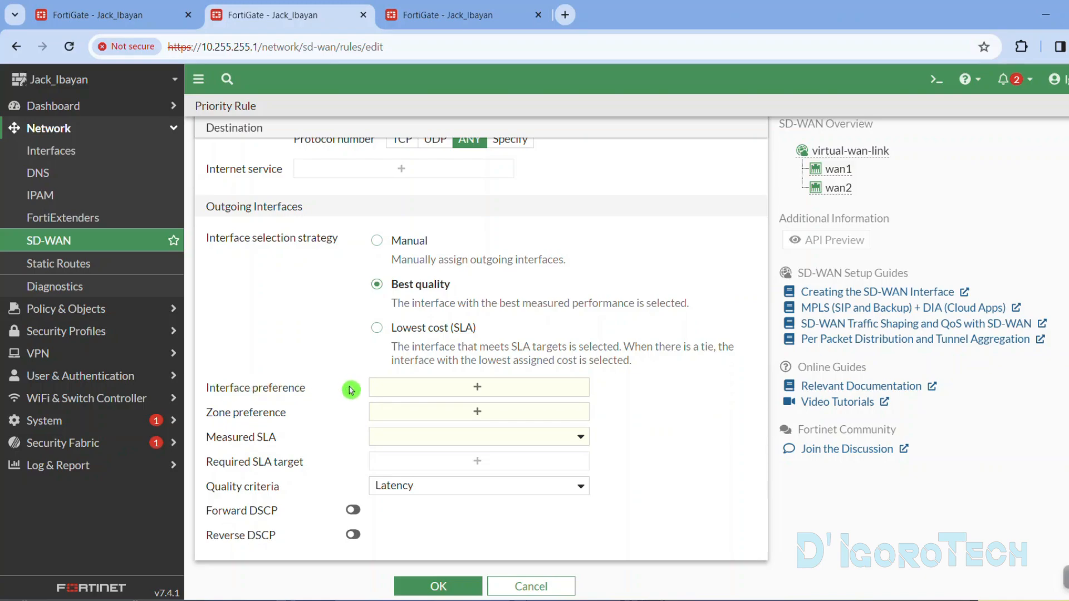
left_click(454, 386)
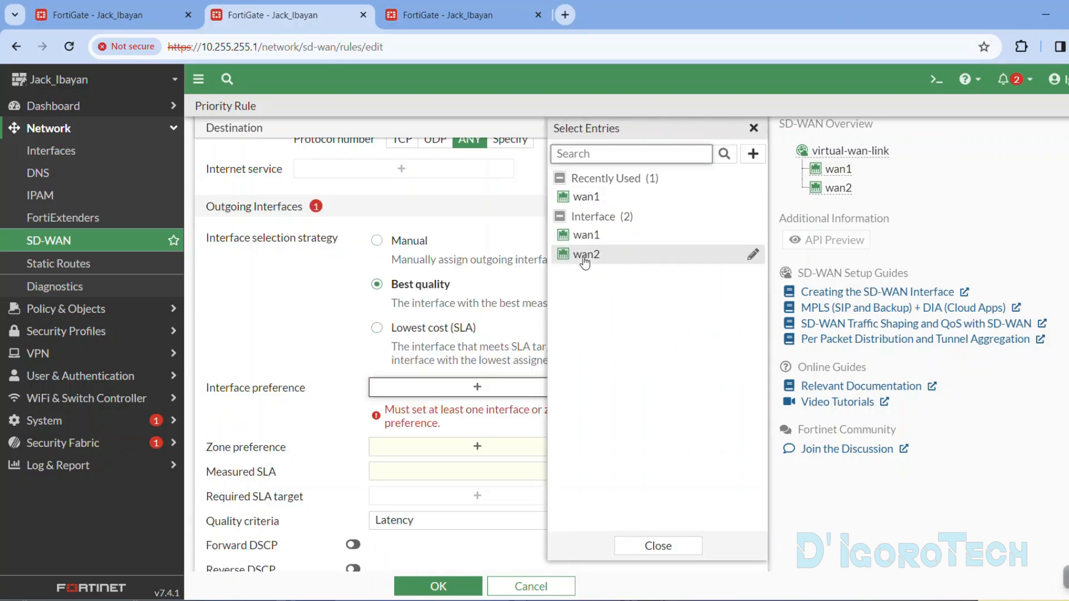
left_click(588, 257)
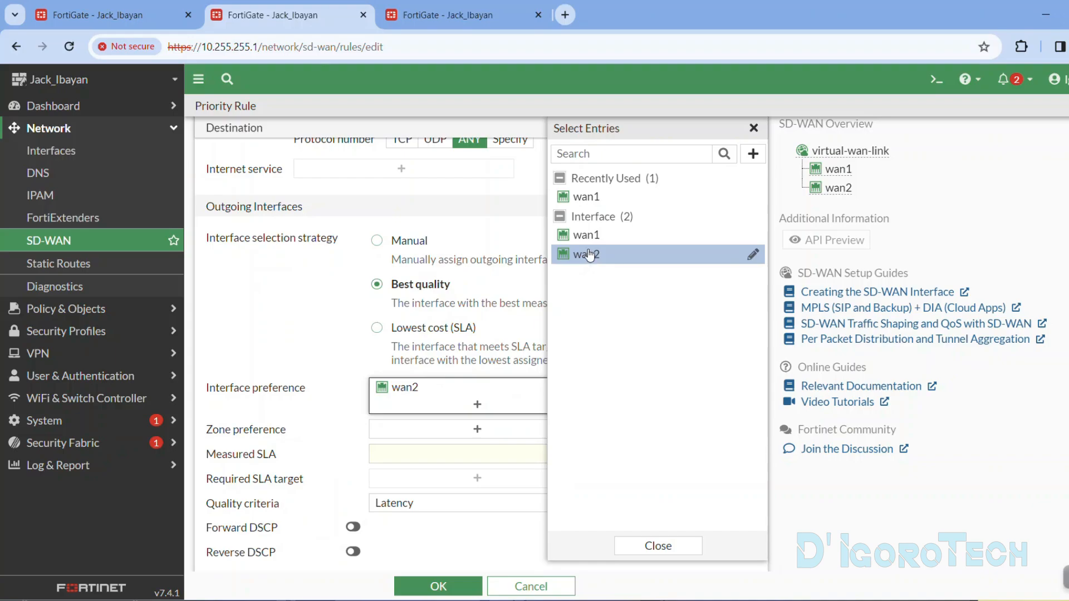
left_click(592, 235)
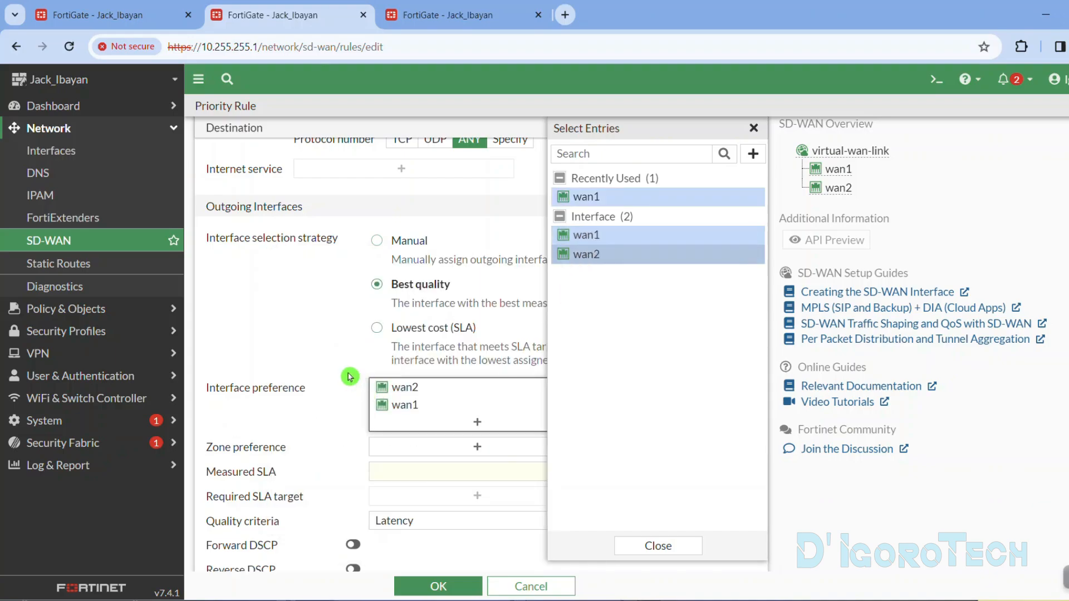
left_click(349, 376)
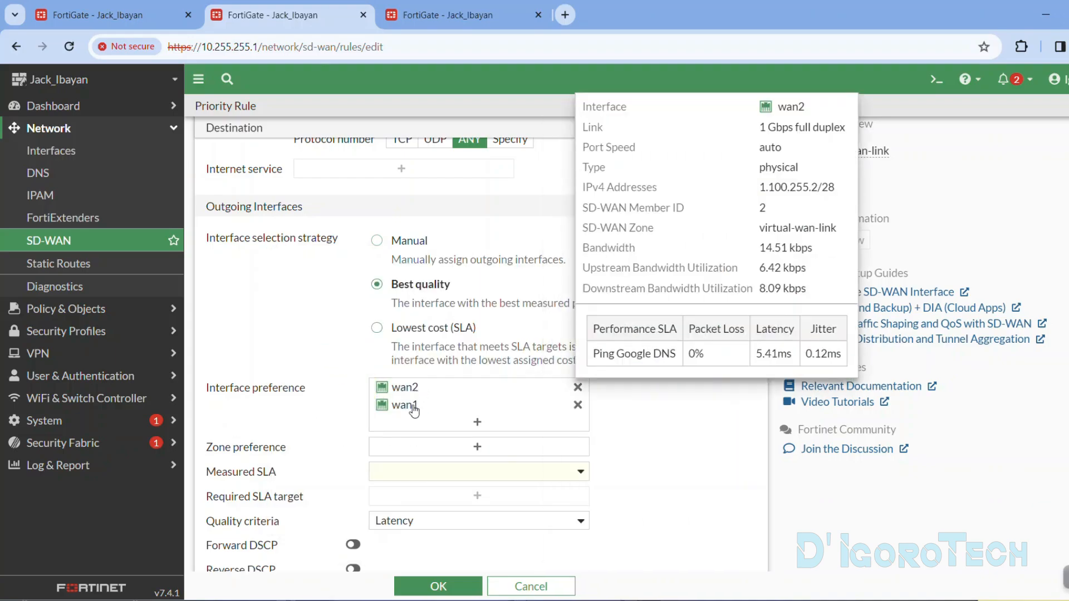
mouse_move(413, 412)
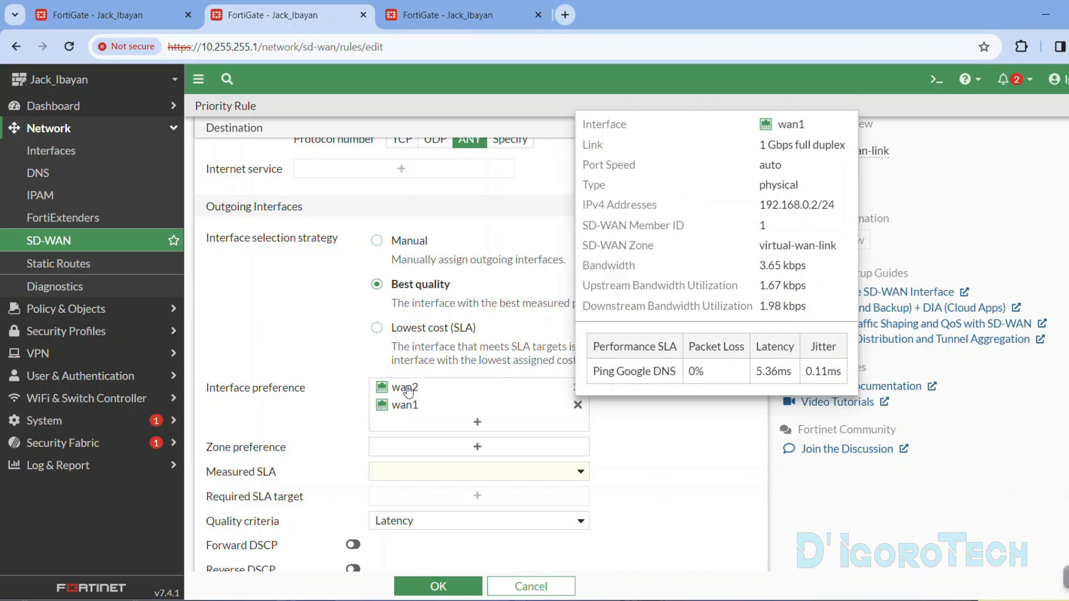
mouse_move(414, 386)
Step: Set the LAN rule's measured SLA to Ping Google DNS, keep Latency as quality criteria, and save the rule
scroll(418, 414, "down", 1)
left_click(470, 438)
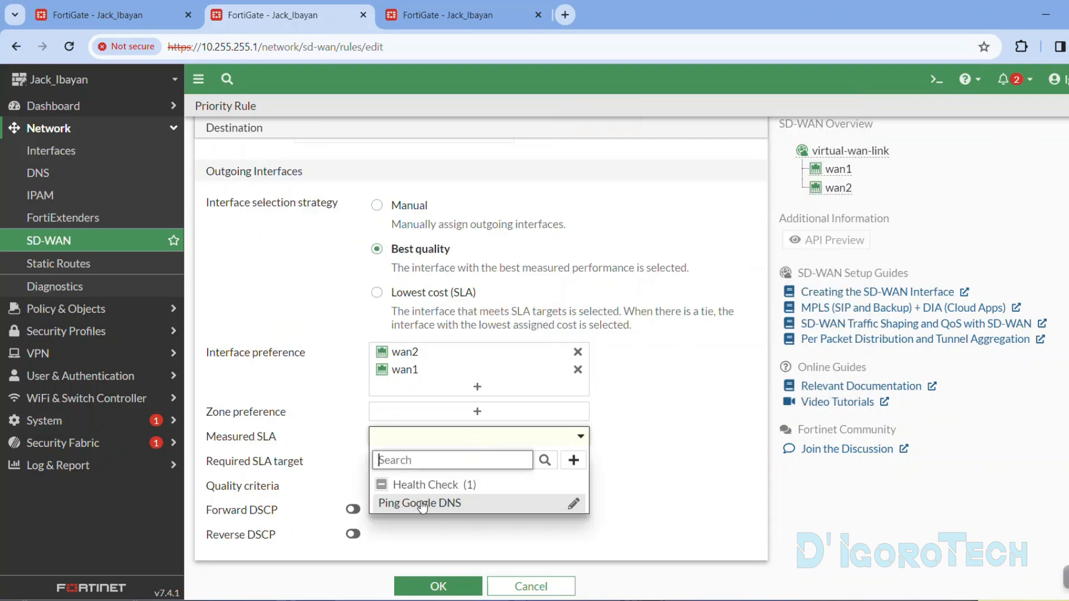
left_click(422, 504)
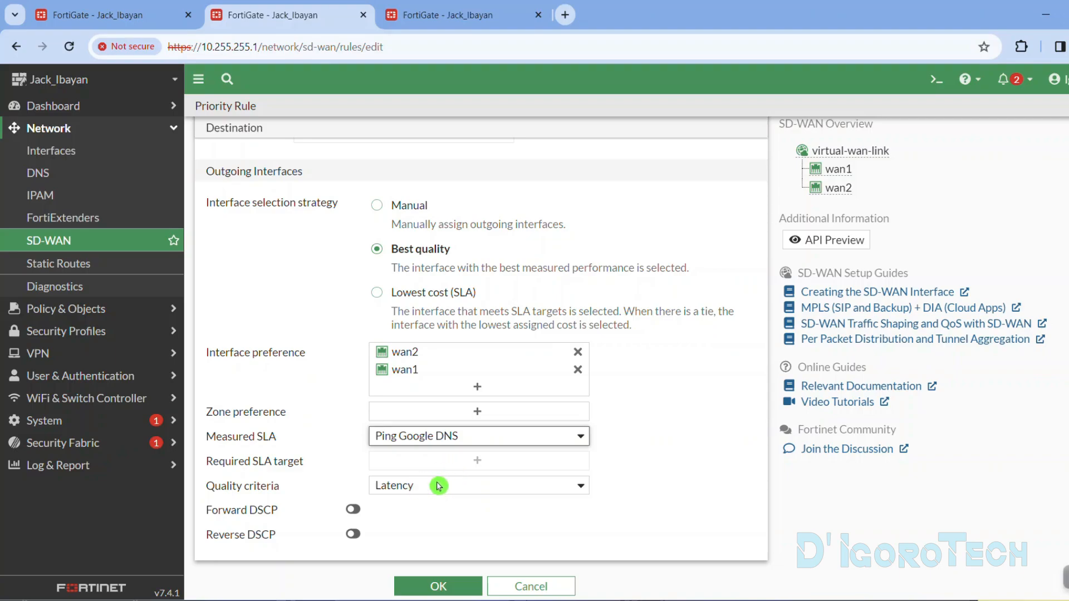
left_click(439, 586)
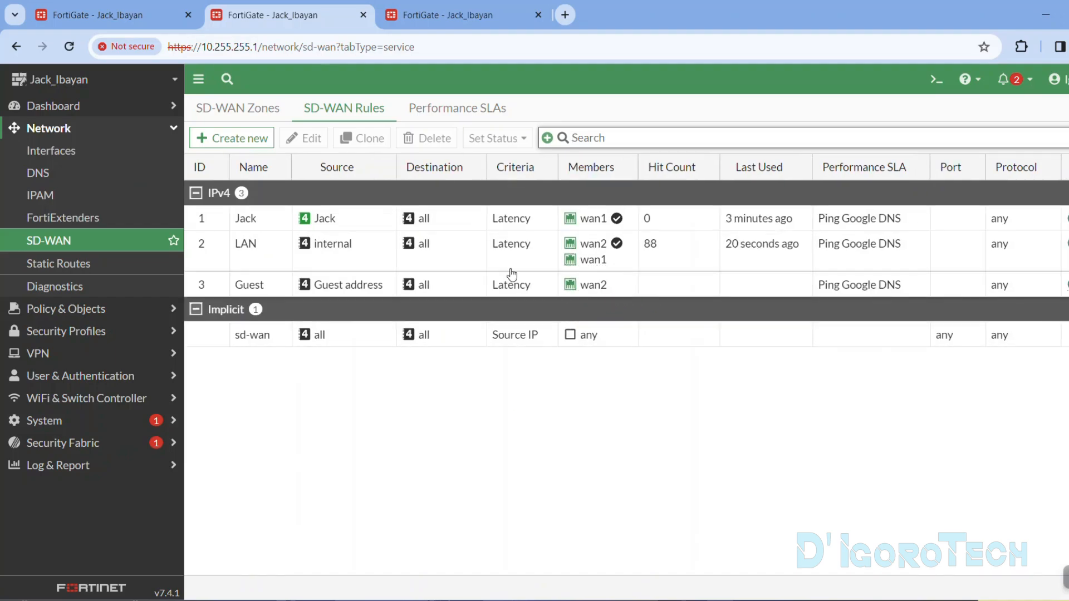
Step: Reload the SD-WAN rules list and examine each rule's selected member interface and hit count
left_click(122, 247)
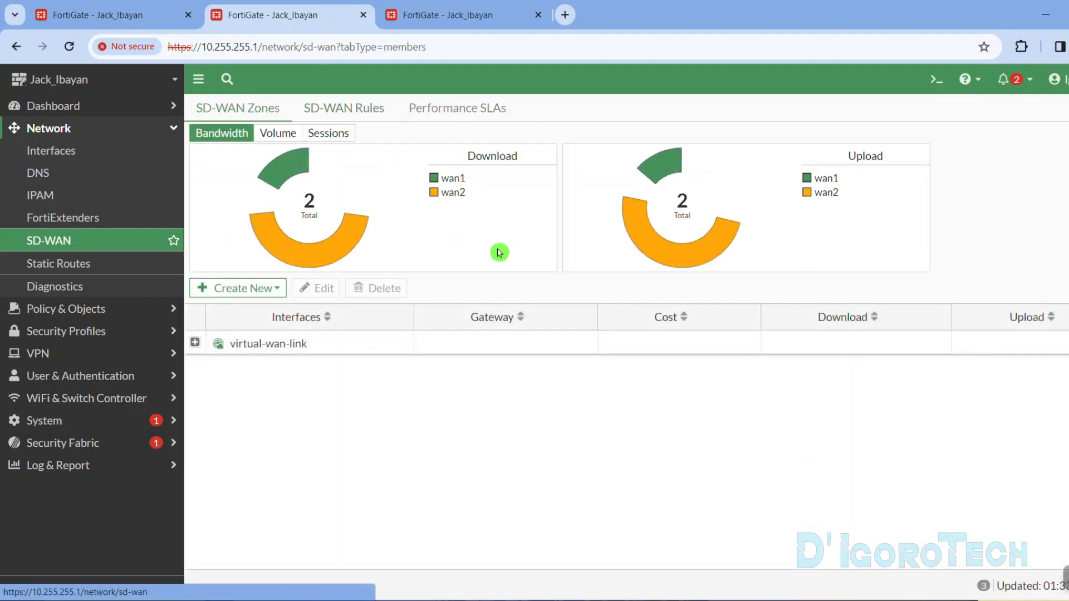
left_click(347, 111)
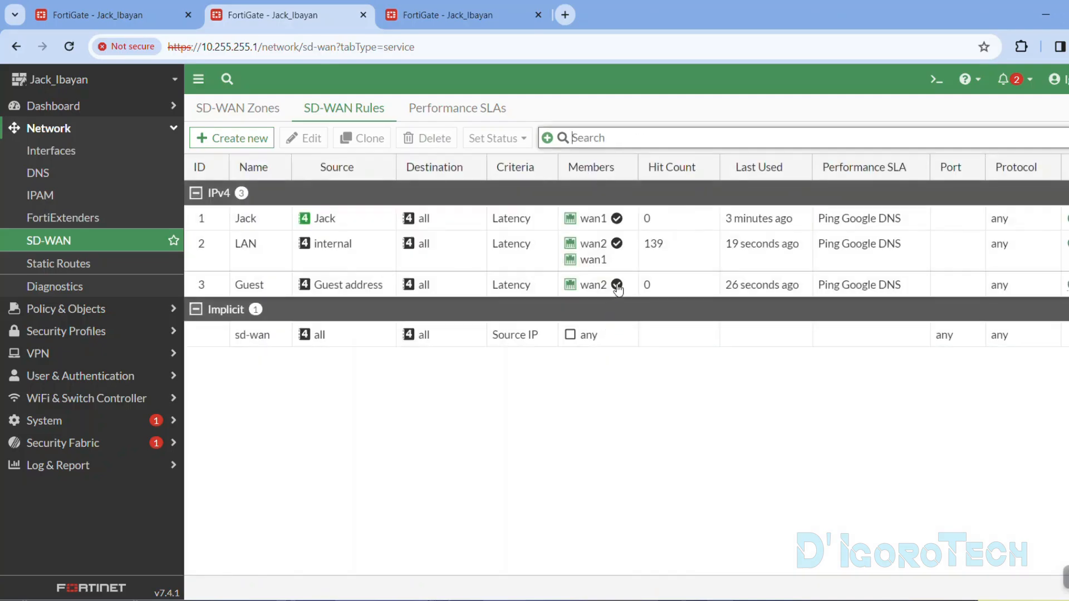
mouse_move(613, 225)
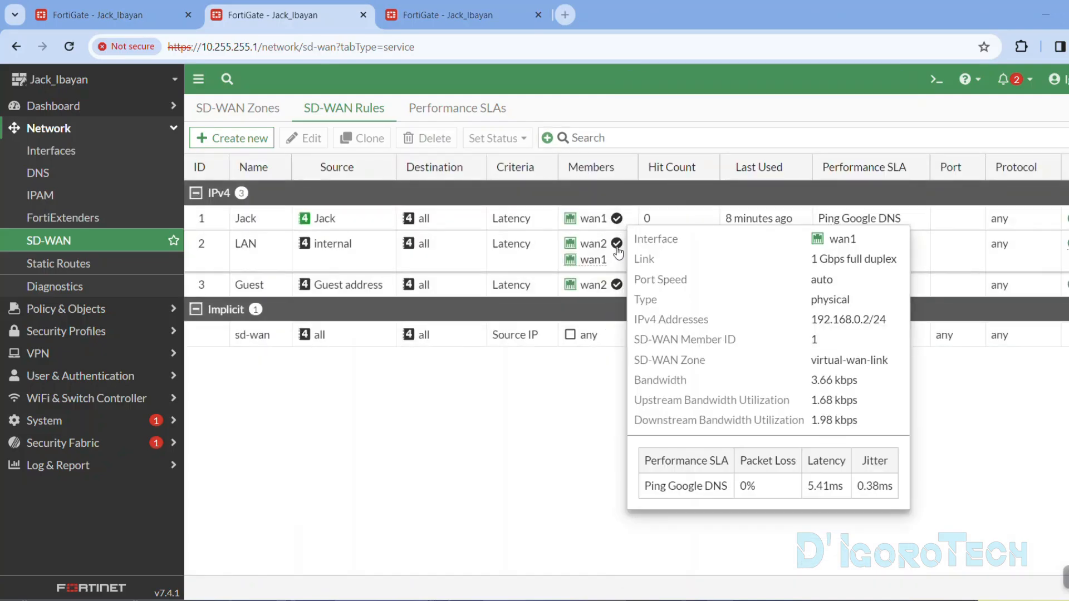
Step: Inspect the interface details of the selected members for the three IPv4 SD-WAN rules, including their Ping Google DNS SLA
mouse_move(619, 247)
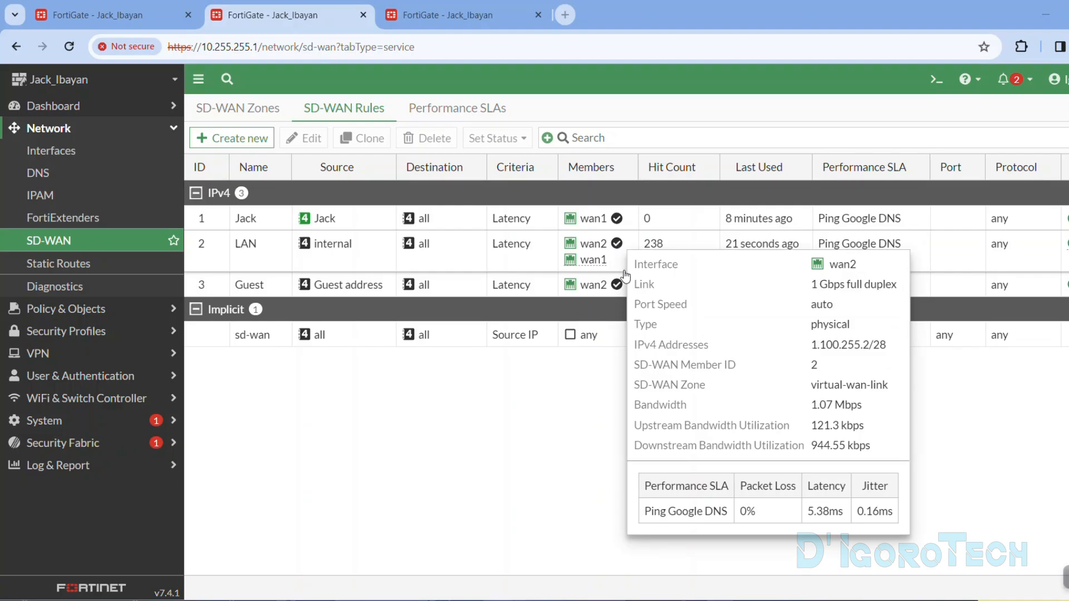
mouse_move(616, 290)
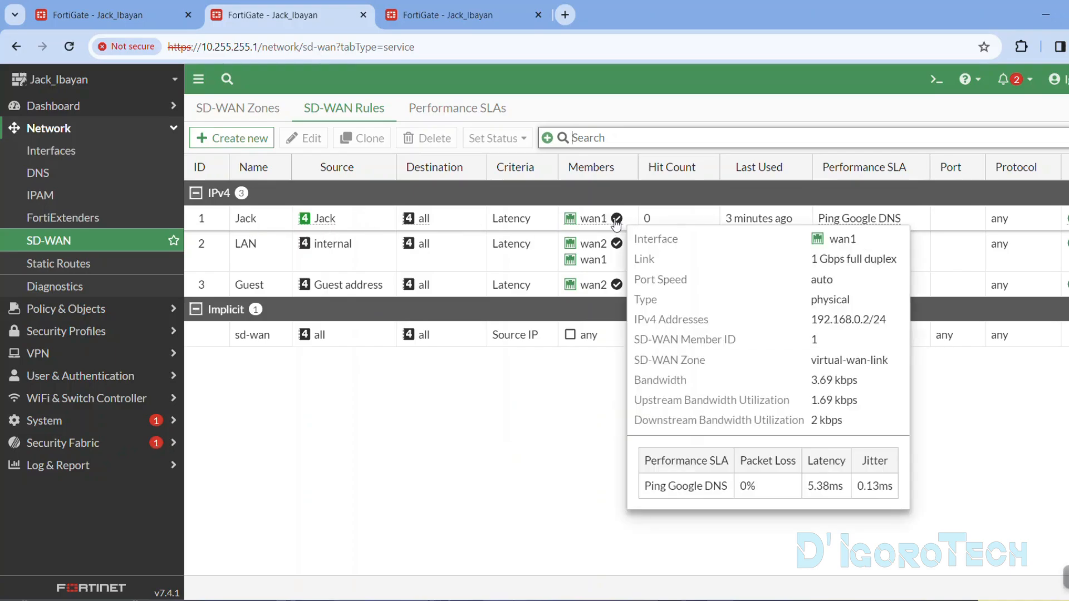
left_click(257, 255)
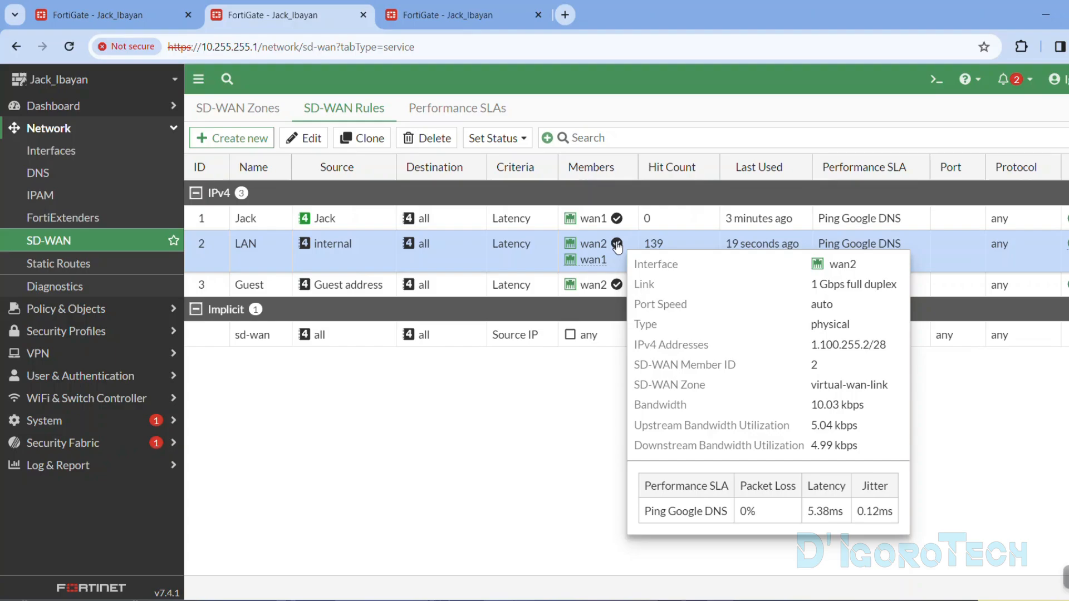
left_click(230, 284)
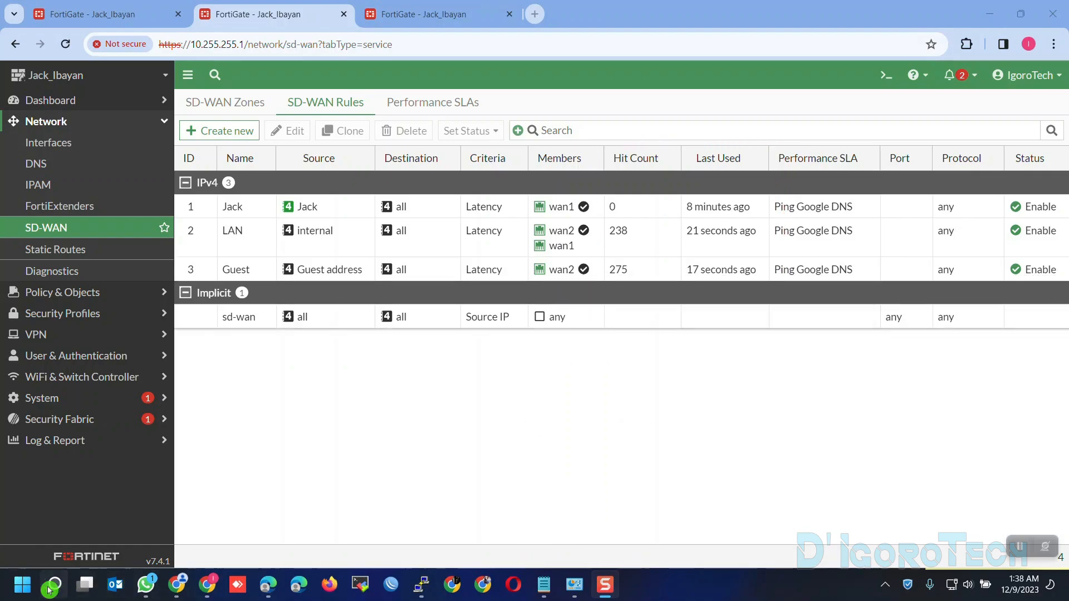
Step: Open Command Prompt and run ipconfig to list the PC's network configuration
left_click(50, 588)
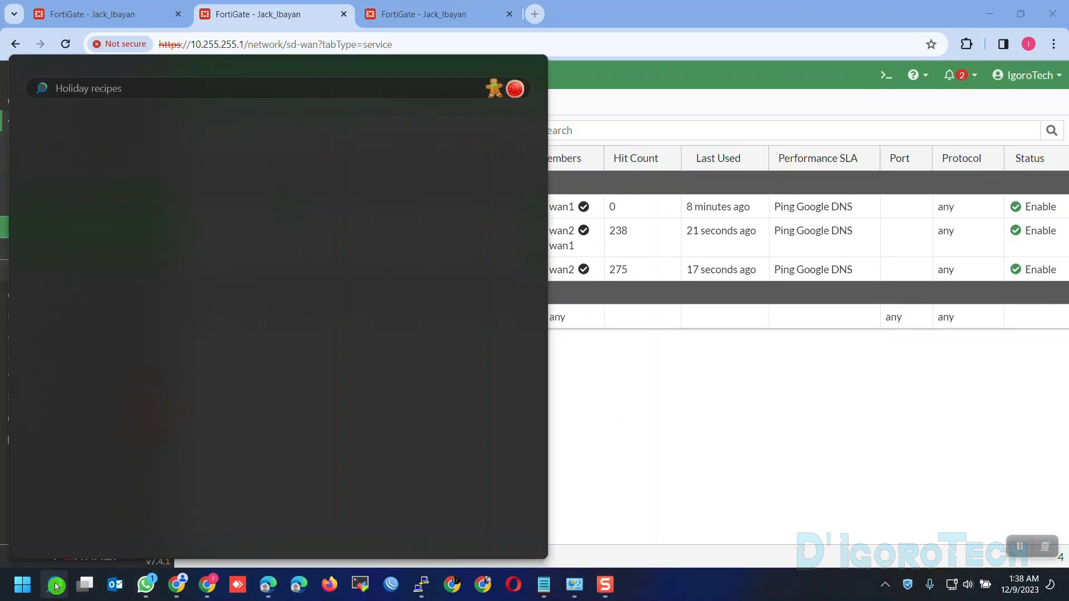
type("cmd")
left_click(138, 201)
type("ipco")
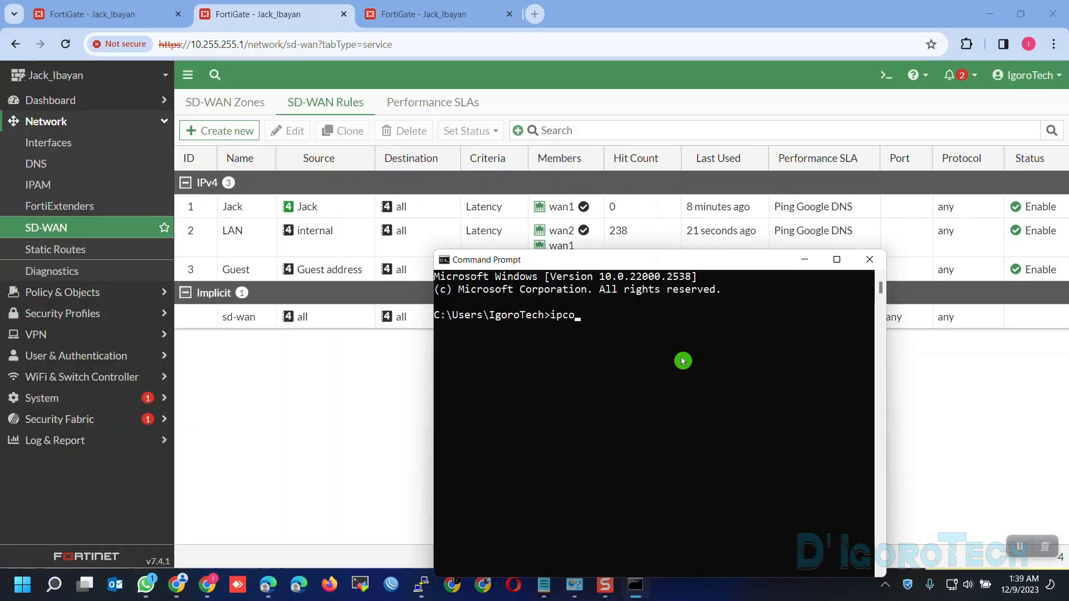
type("nfig")
key("Return")
Step: Compare the PC's IPv4 address on Ethernet 3 with the subnet of SD-WAN rule 1's source address object
left_click_drag(672, 430, 754, 437)
mouse_move(315, 210)
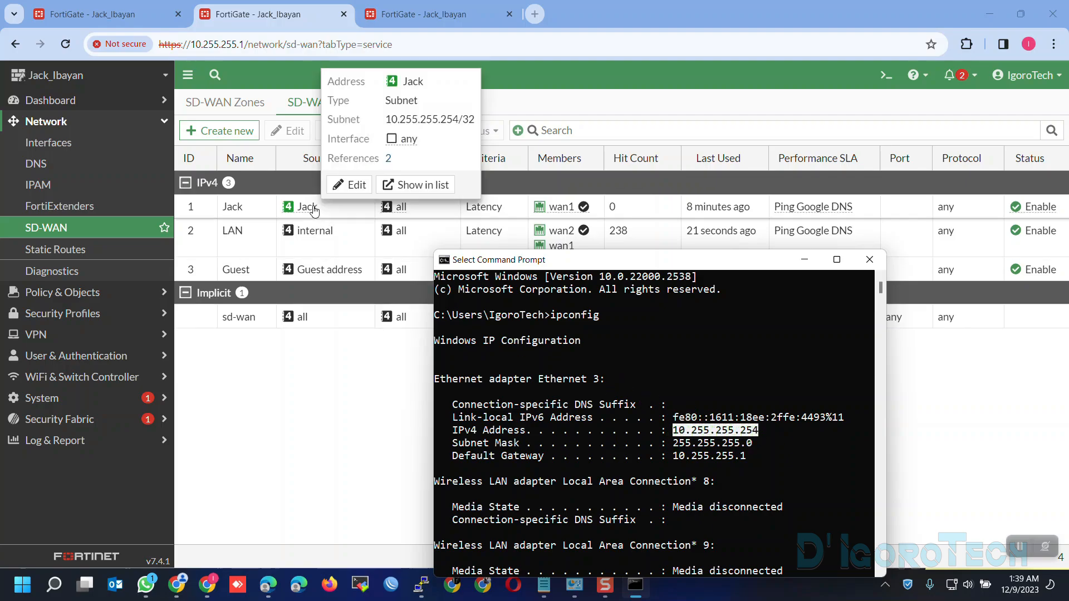
left_click_drag(387, 120, 454, 120)
Step: Start a continuous ping to google.com from Command Prompt with ping google.com -t
left_click(635, 585)
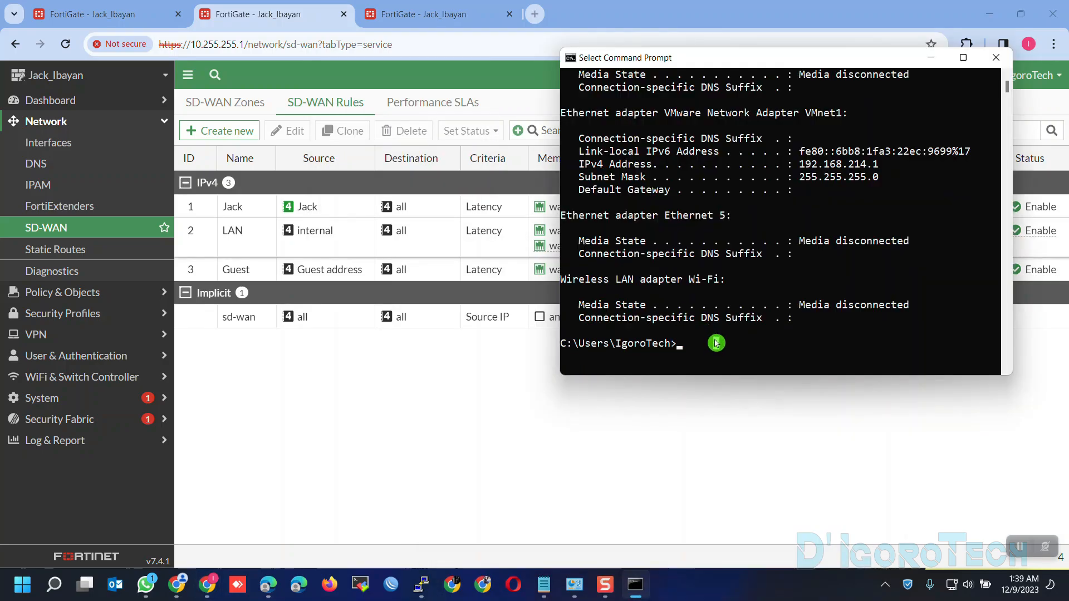
type("ping google.co")
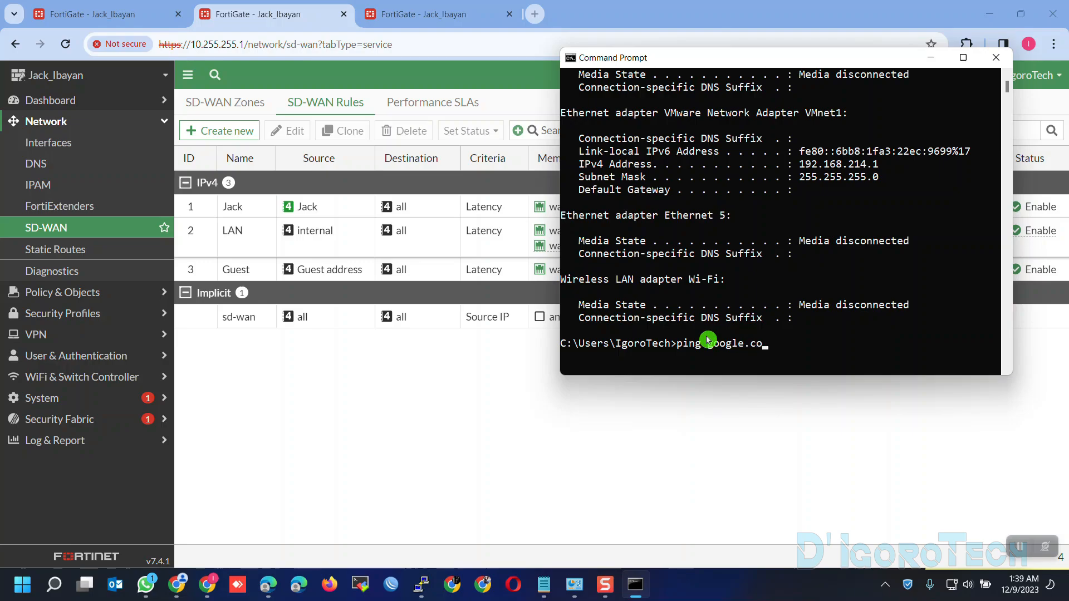
type("m -t")
key("Return")
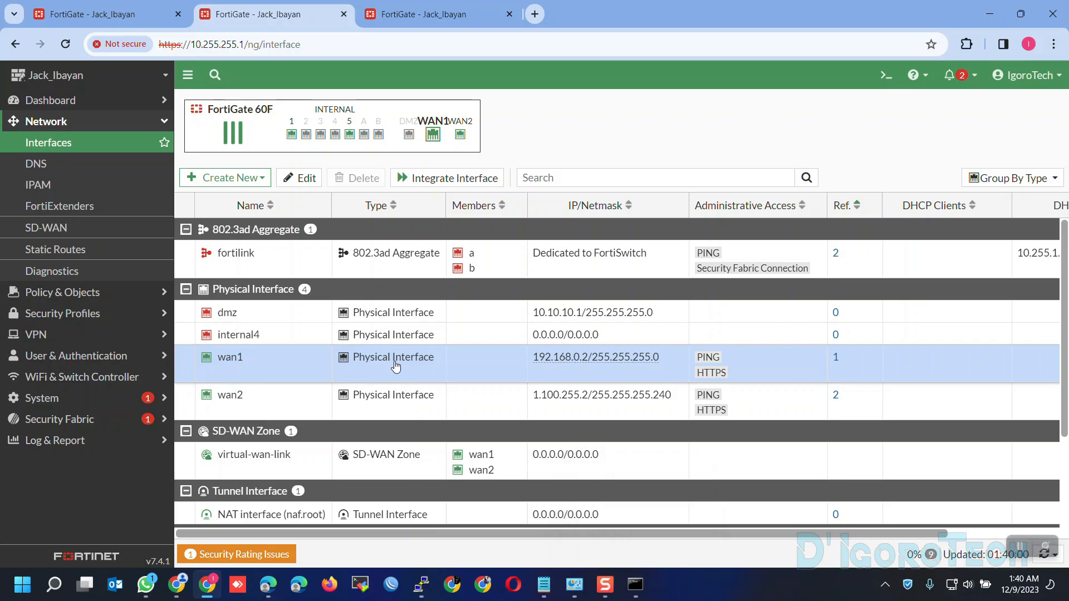
Step: Disable the wan1 physical interface on the FortiGate
right_click(395, 365)
mouse_move(490, 371)
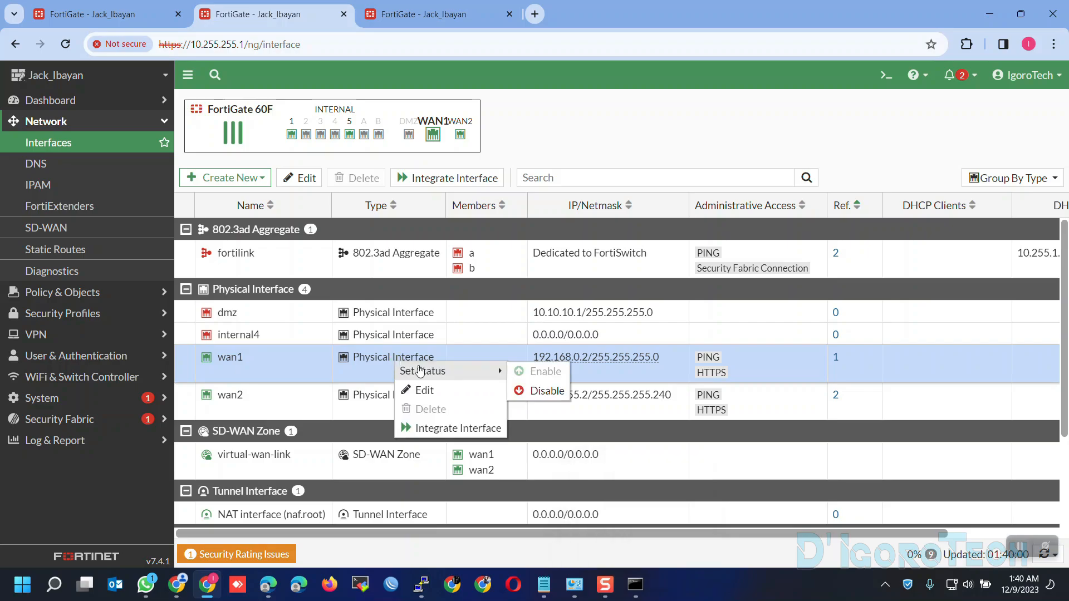
left_click(547, 391)
Step: Stop the running ping in Command Prompt and rerun ping google.com -t
left_click(635, 584)
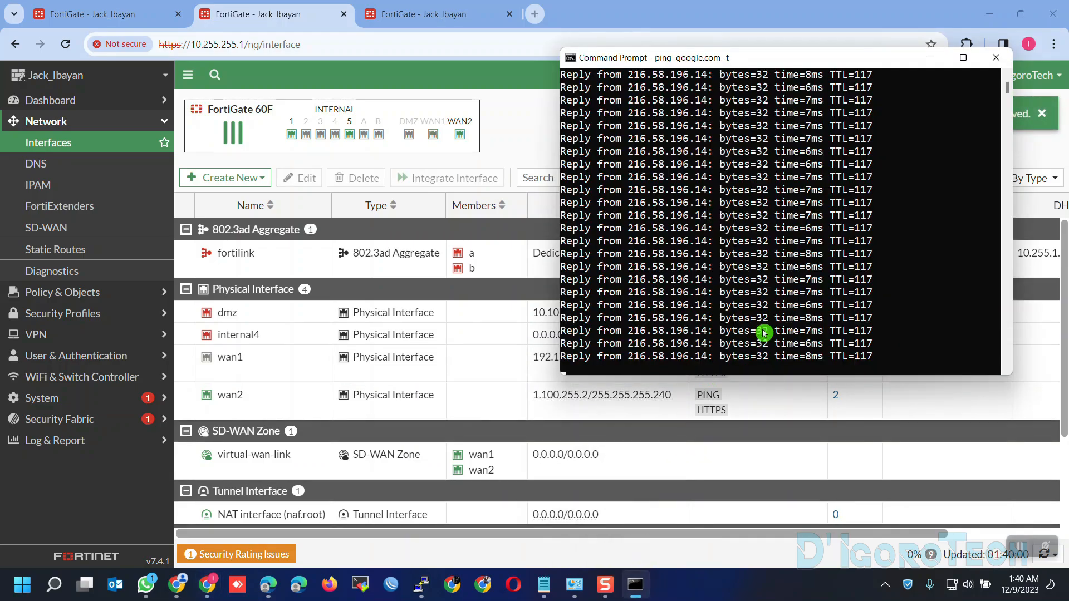
key("ctrl+c")
key("Up")
key("Return")
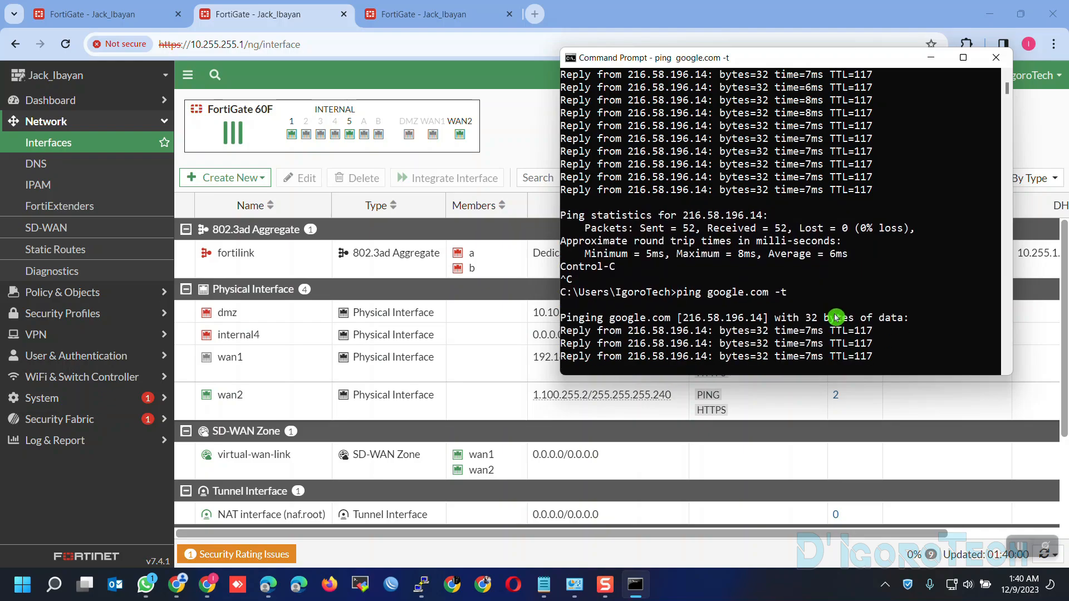
Step: Reload the FortiGate's SD-WAN rules and examine the wan1 and wan2 members while wan1 is disabled
left_click(429, 14)
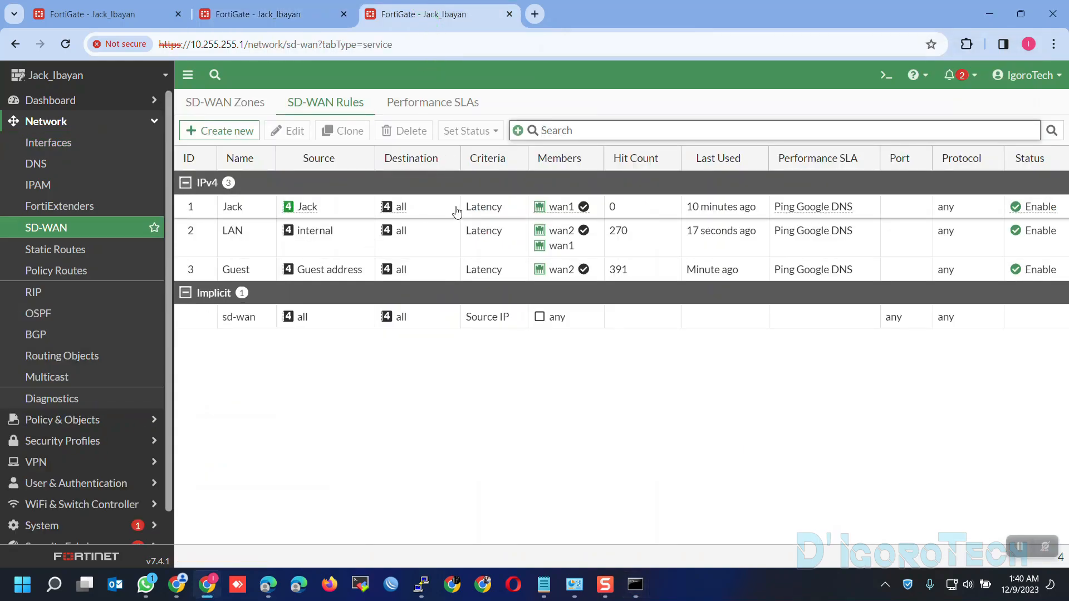
left_click(574, 246)
left_click(337, 108)
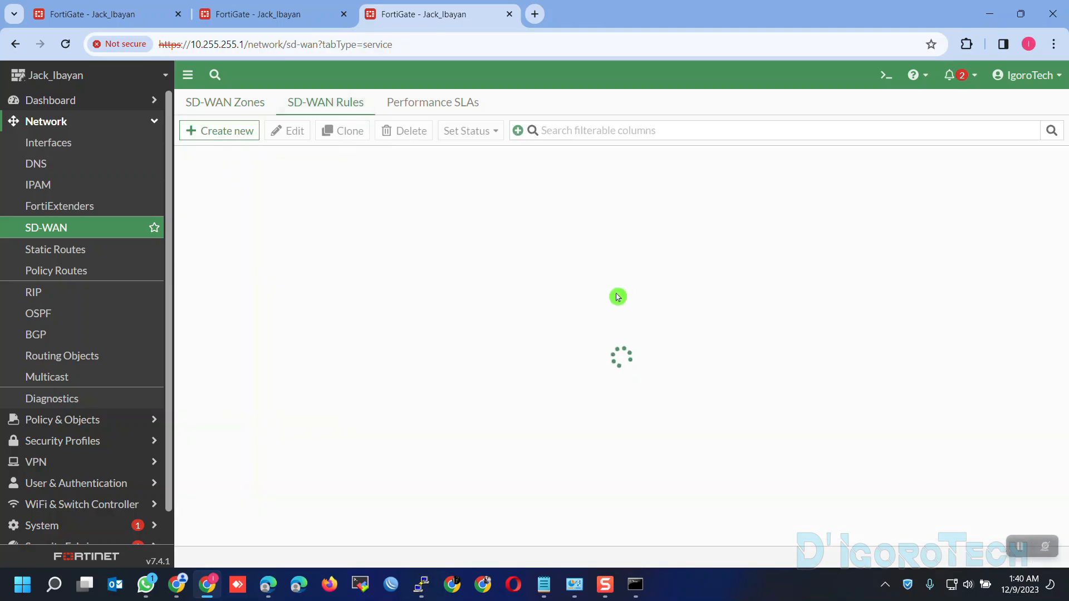
mouse_move(568, 211)
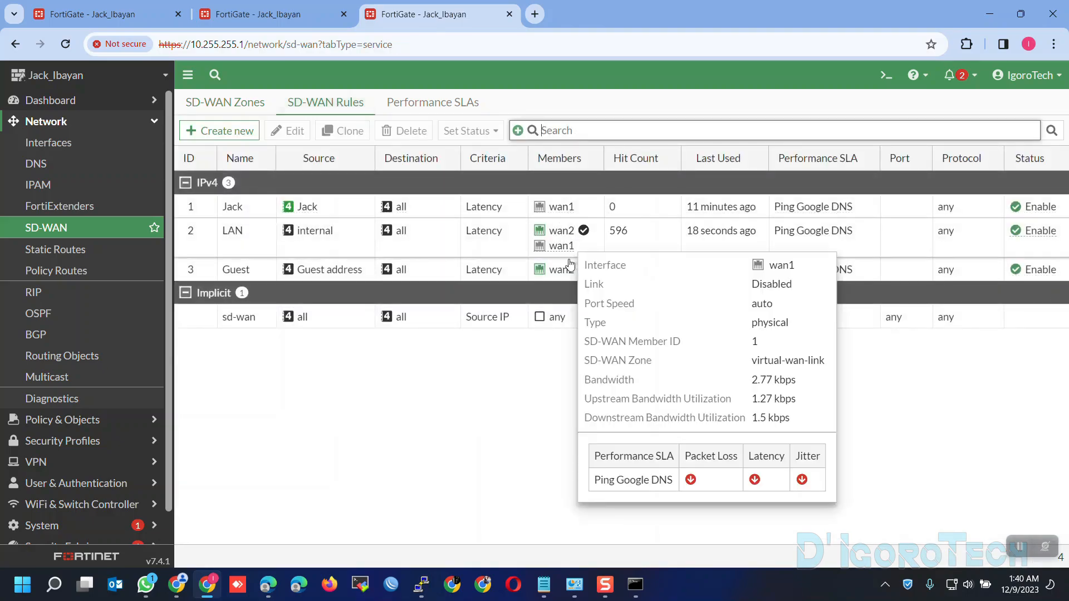
mouse_move(562, 277)
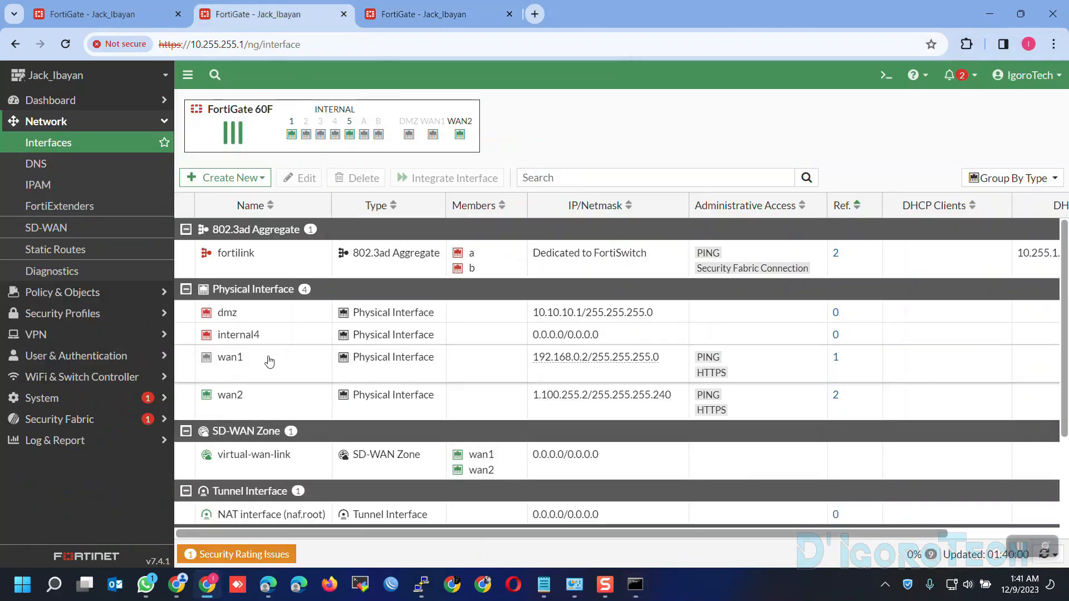
Step: Enable the wan1 physical interface again and refresh the interfaces list to check its status and IP address
right_click(277, 360)
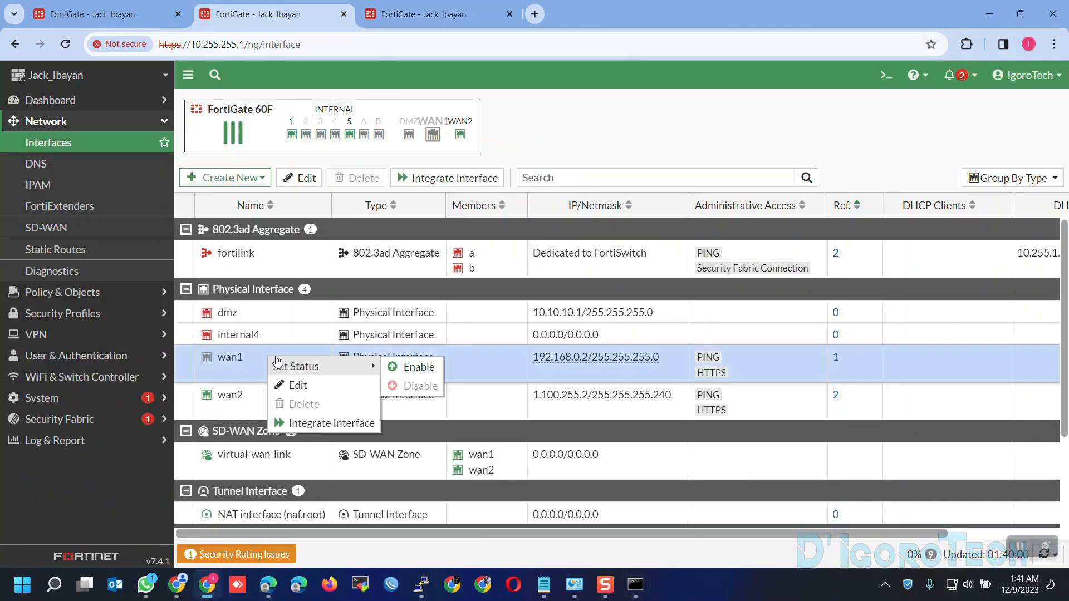
left_click(411, 368)
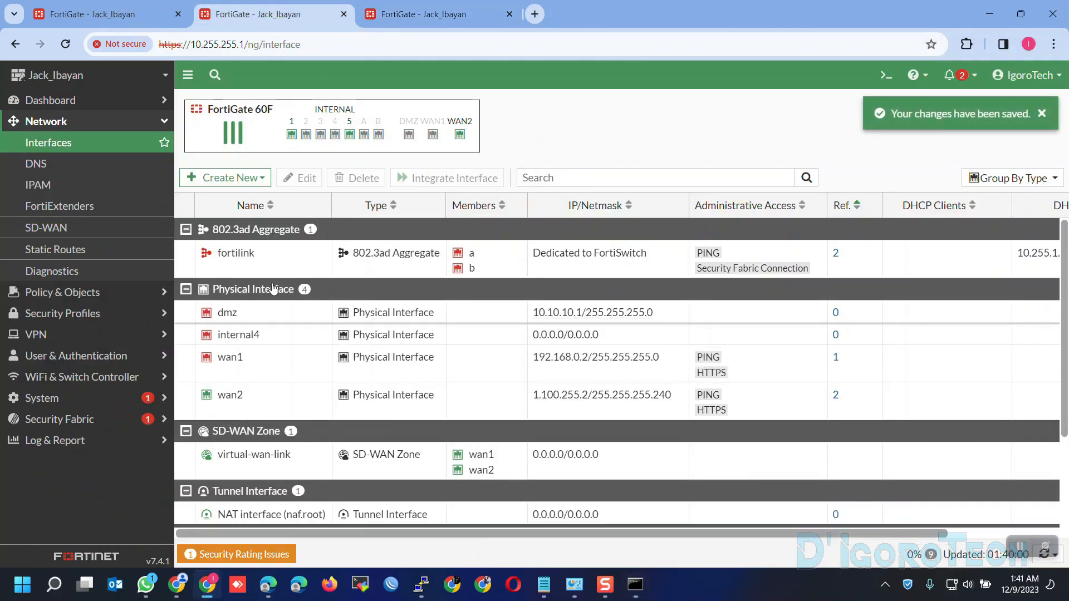
left_click(635, 584)
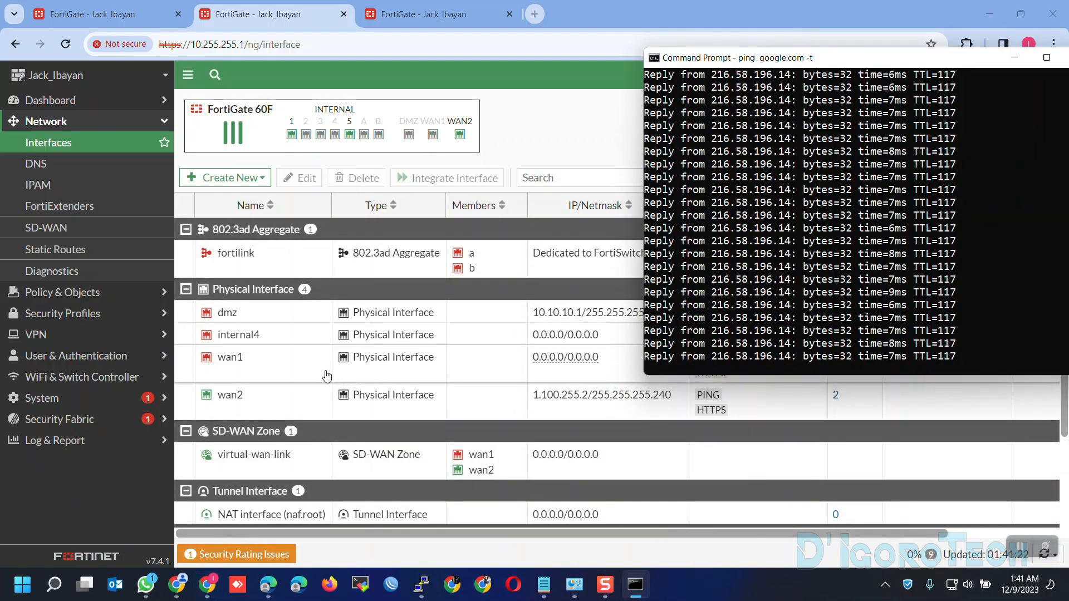
left_click(159, 142)
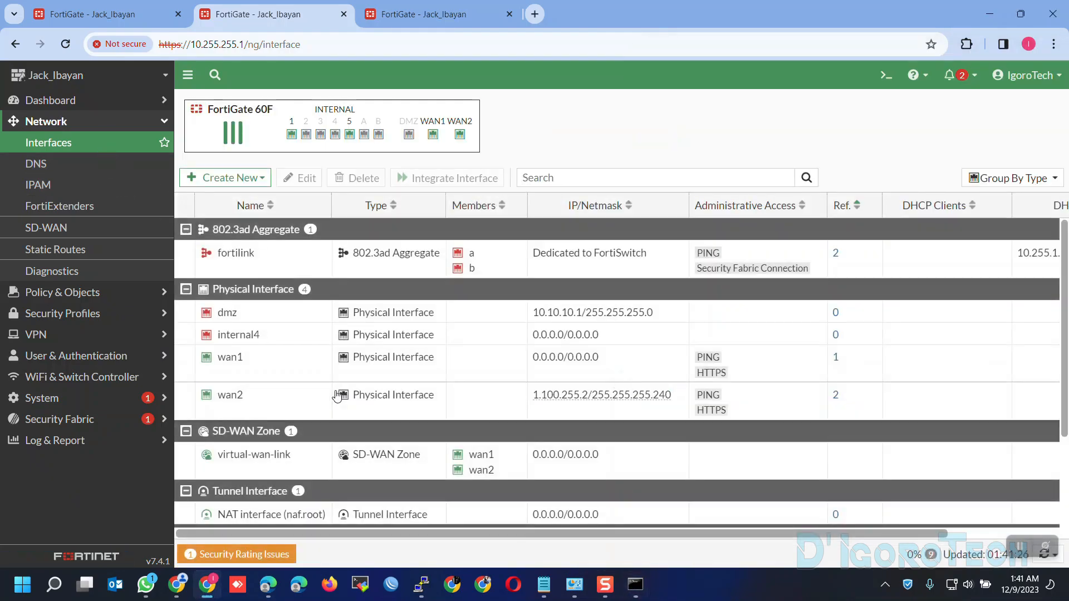
left_click(307, 374)
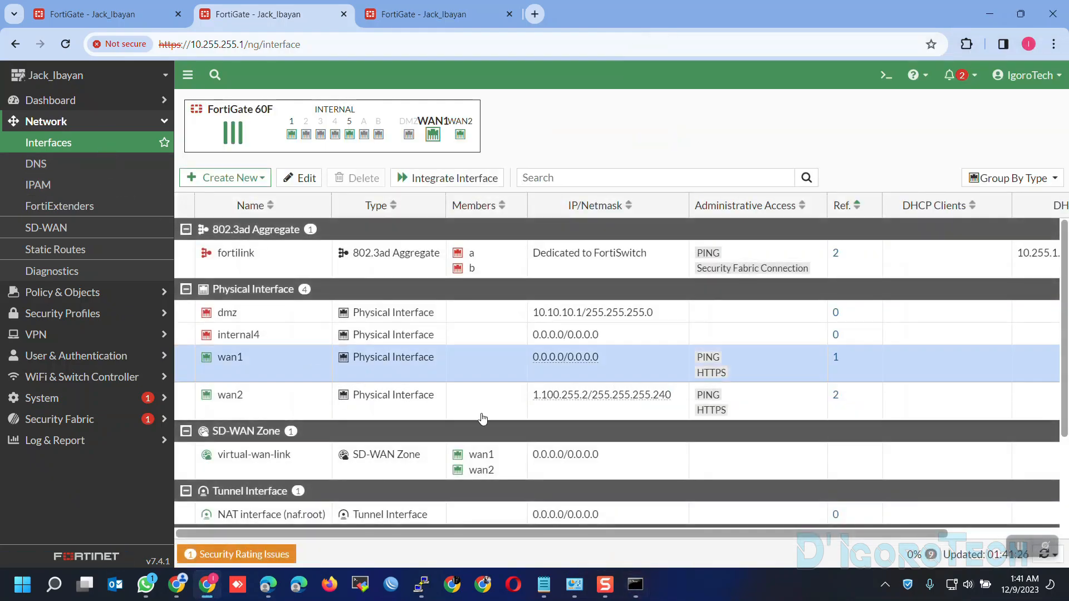
left_click(72, 143)
Step: Check the continuous ping in Command Prompt, then reload the FortiGate's SD-WAN rules and examine rule 1's selected member
left_click(638, 585)
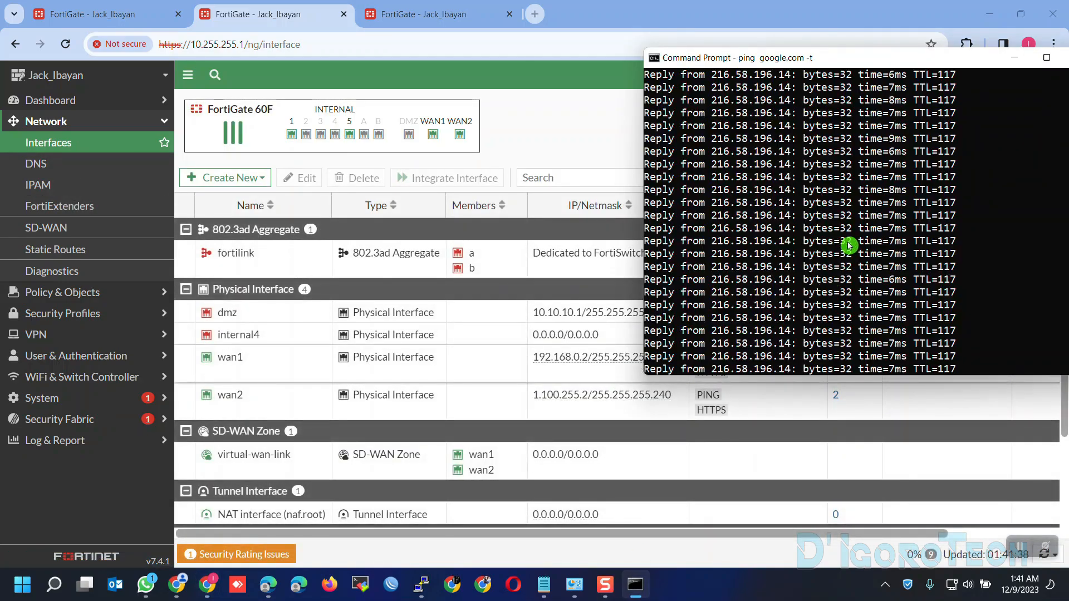
scroll(850, 253, "down", 2)
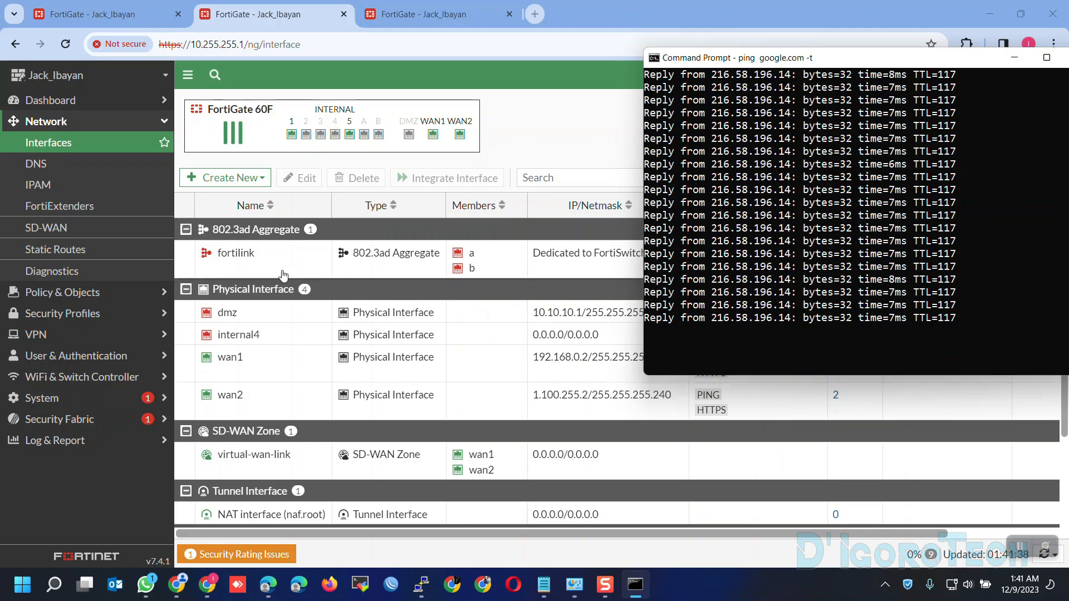
left_click(445, 16)
left_click(445, 17)
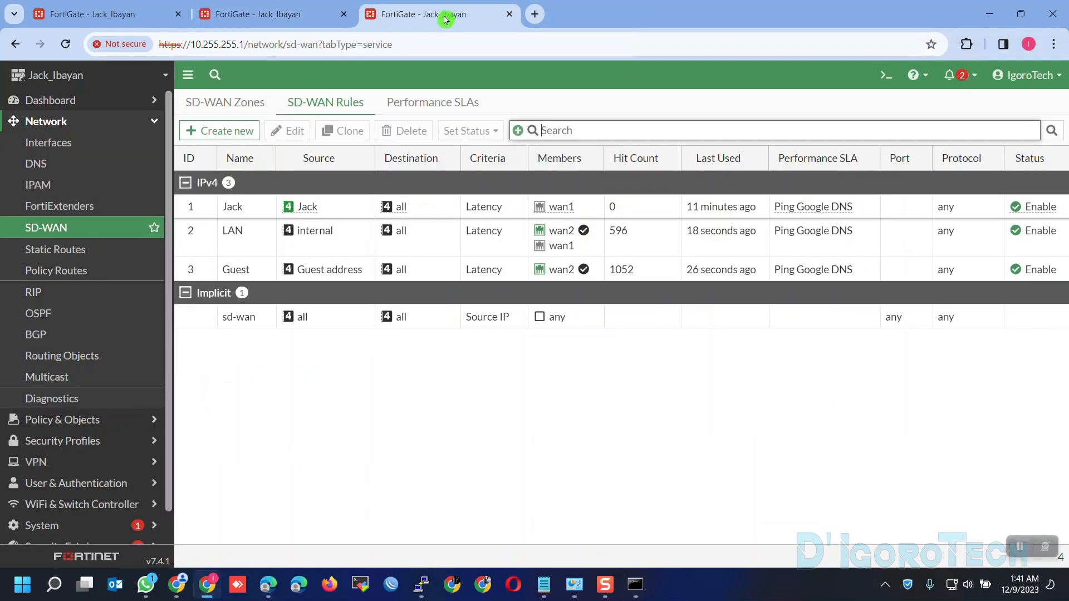
left_click(92, 225)
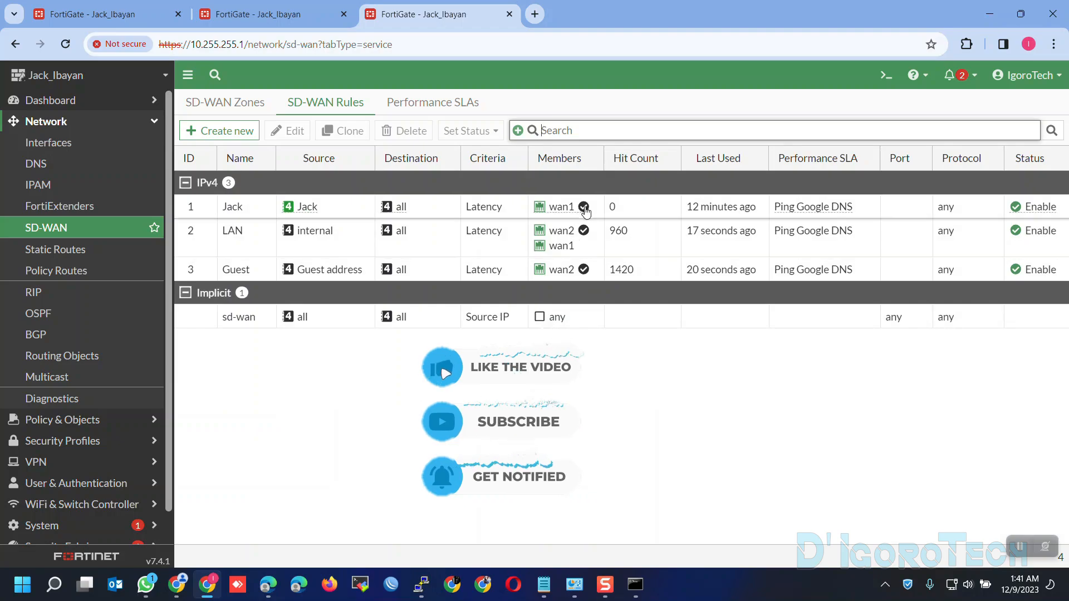
mouse_move(583, 210)
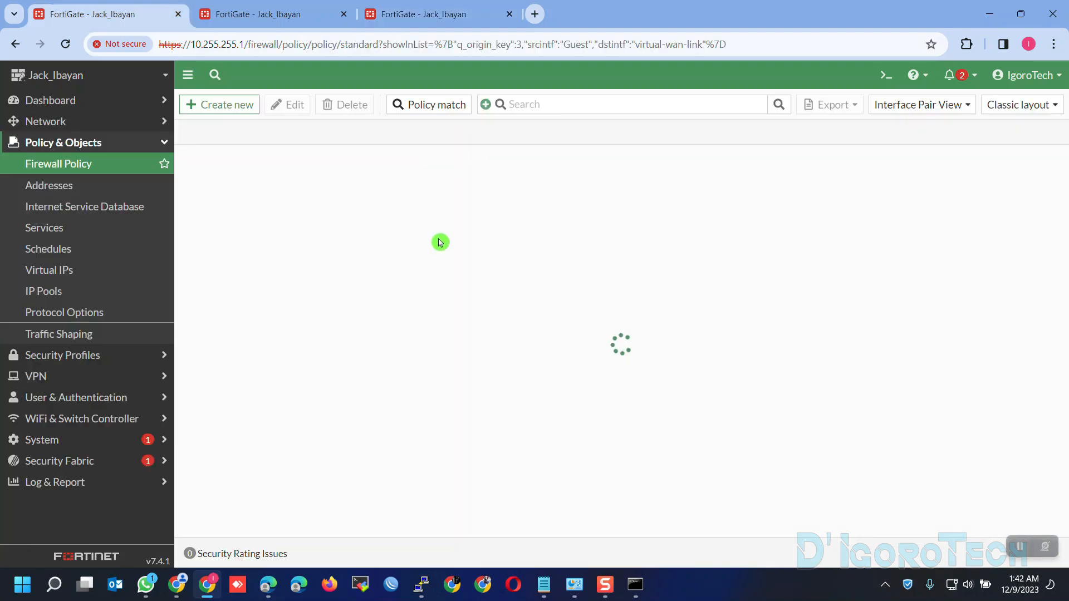
Step: Review the traffic bytes of the Guest and internal firewall policies to virtual-wan-link, then return to the SD-WAN rules
left_click(230, 255)
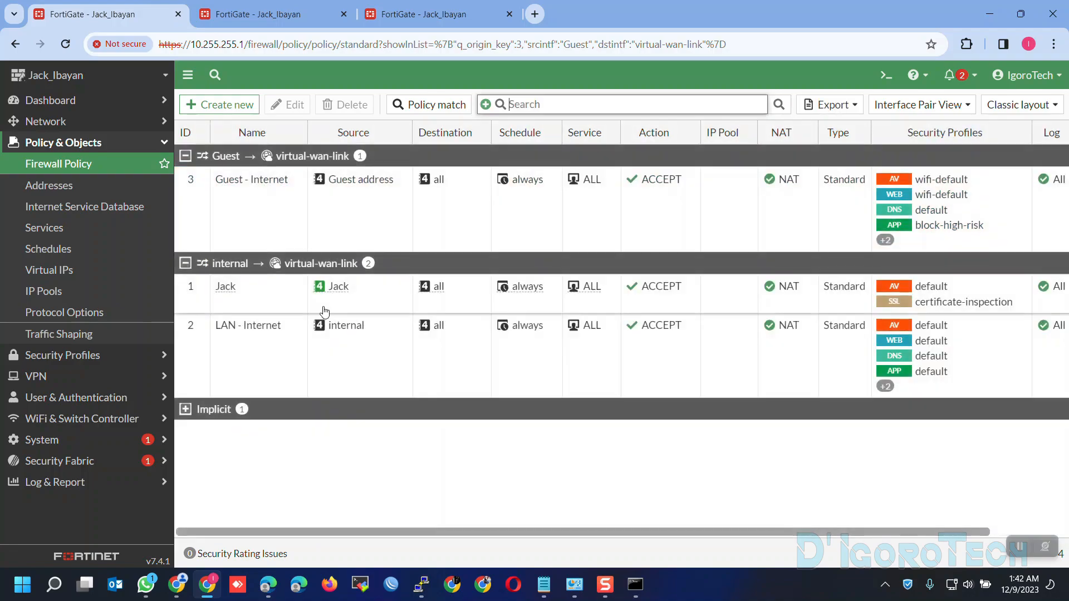
left_click_drag(508, 533, 587, 533)
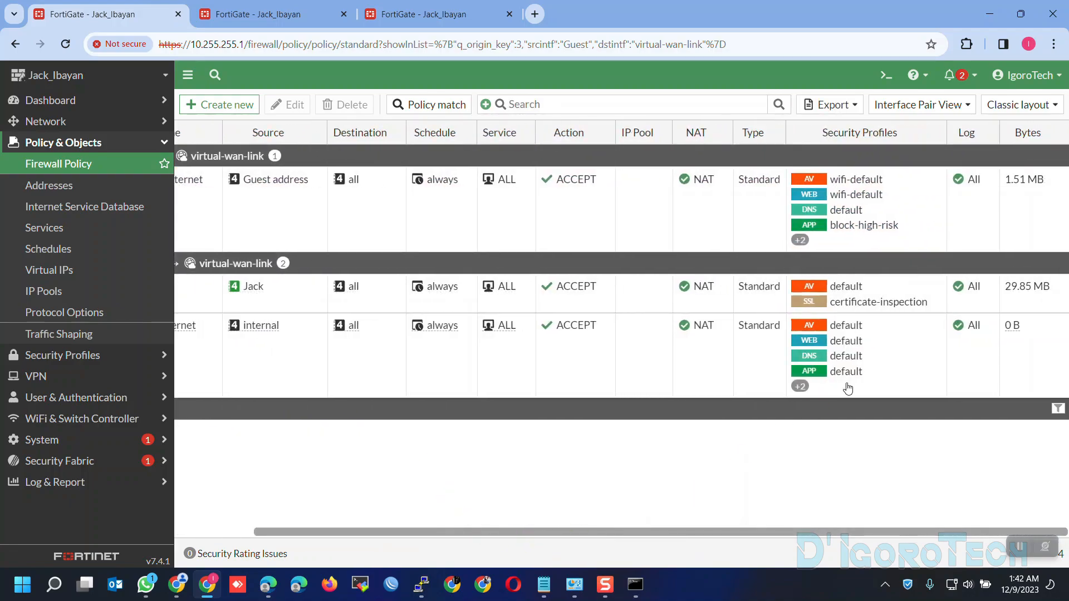
left_click(984, 287)
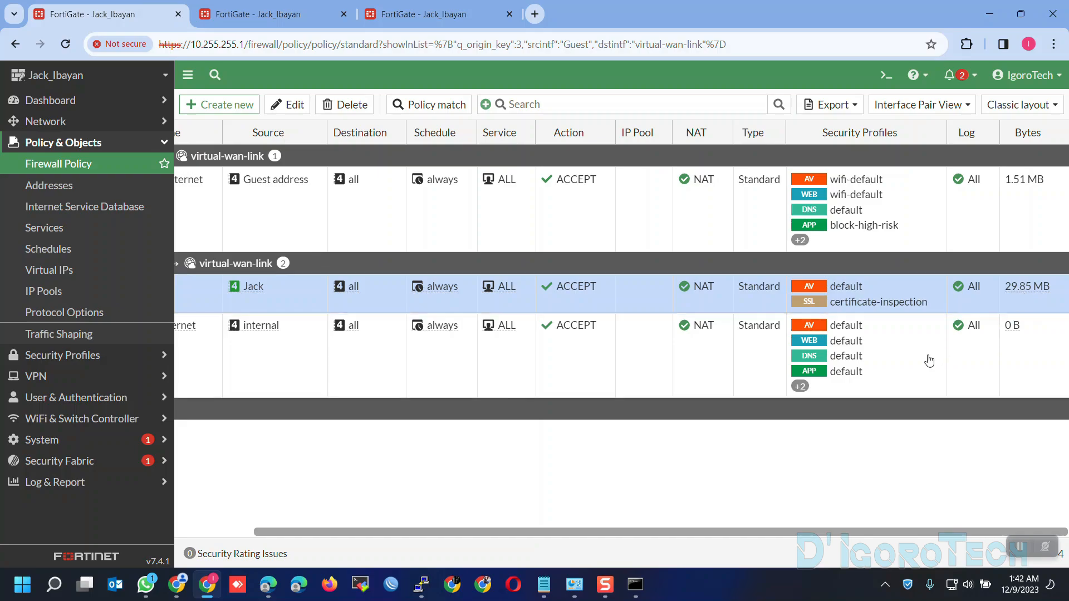
left_click_drag(748, 535, 607, 544)
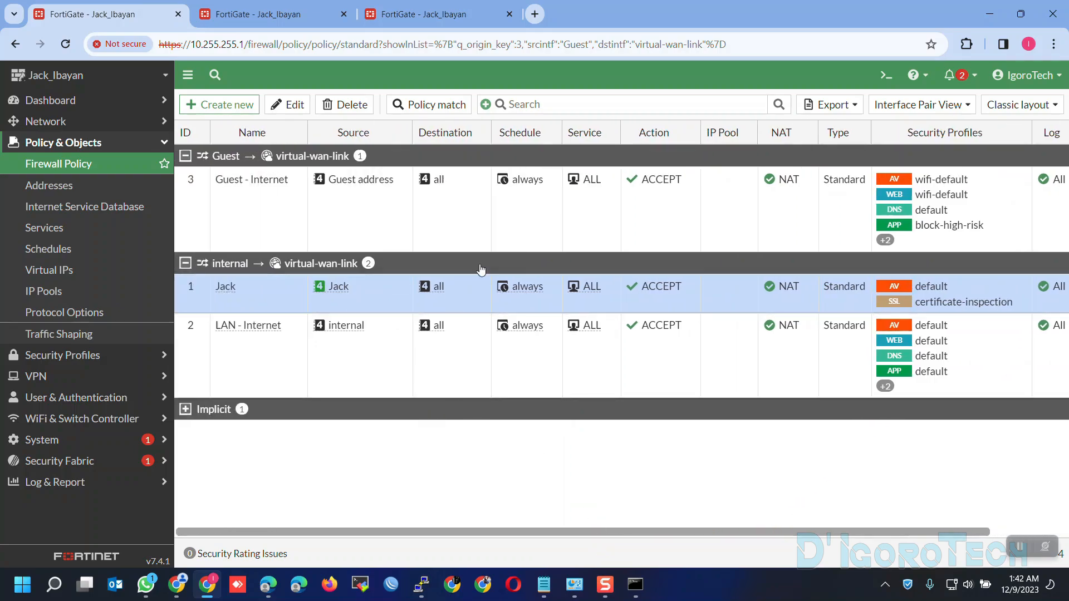
left_click(440, 16)
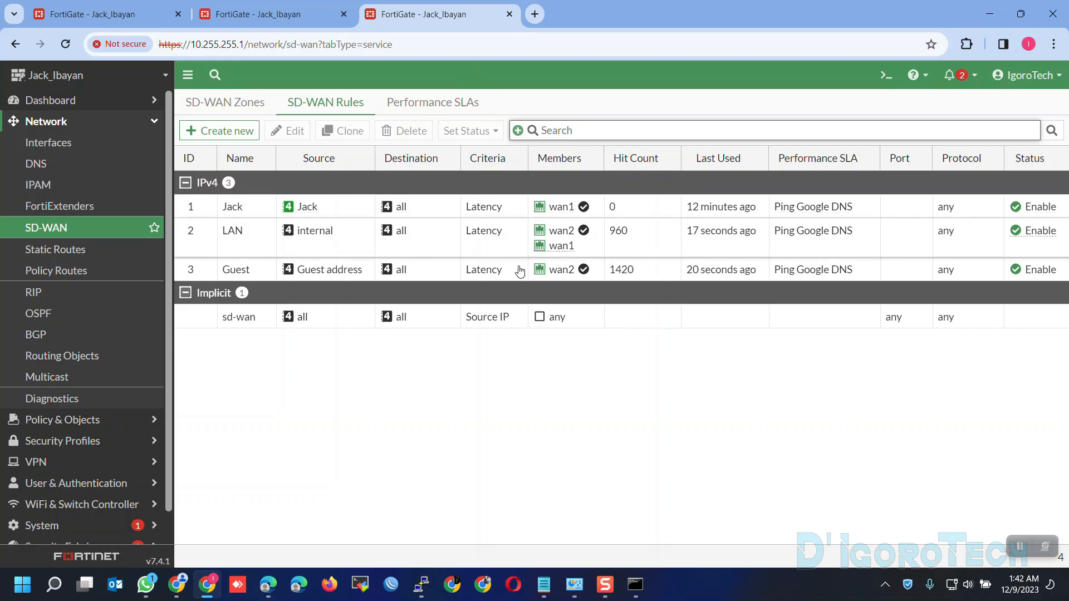